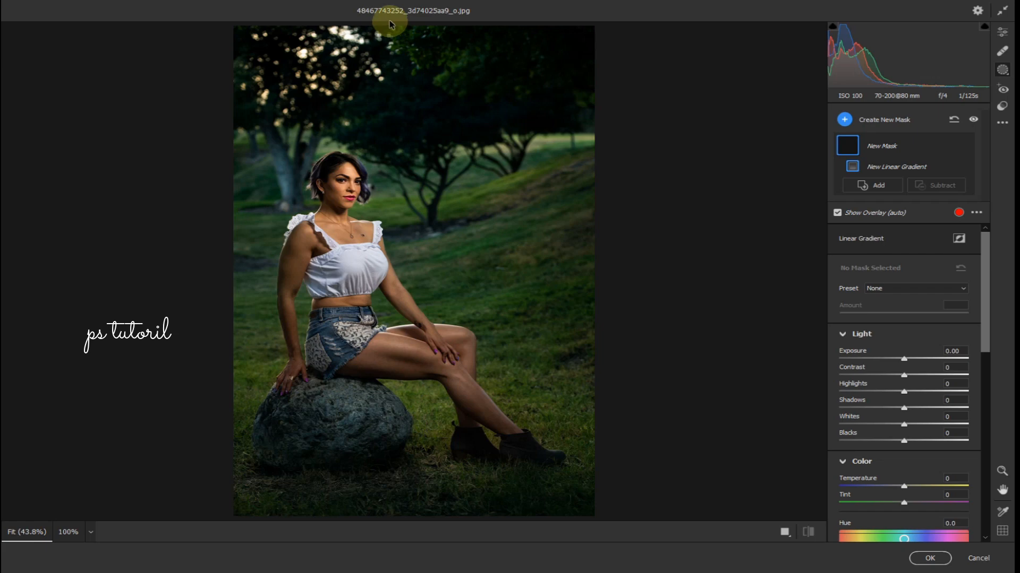
Add a linear gradient mask fading down over the upper trees, with Exposure +1.30, Shadows +100 and Whites +62
drag(388, 25, 387, 175)
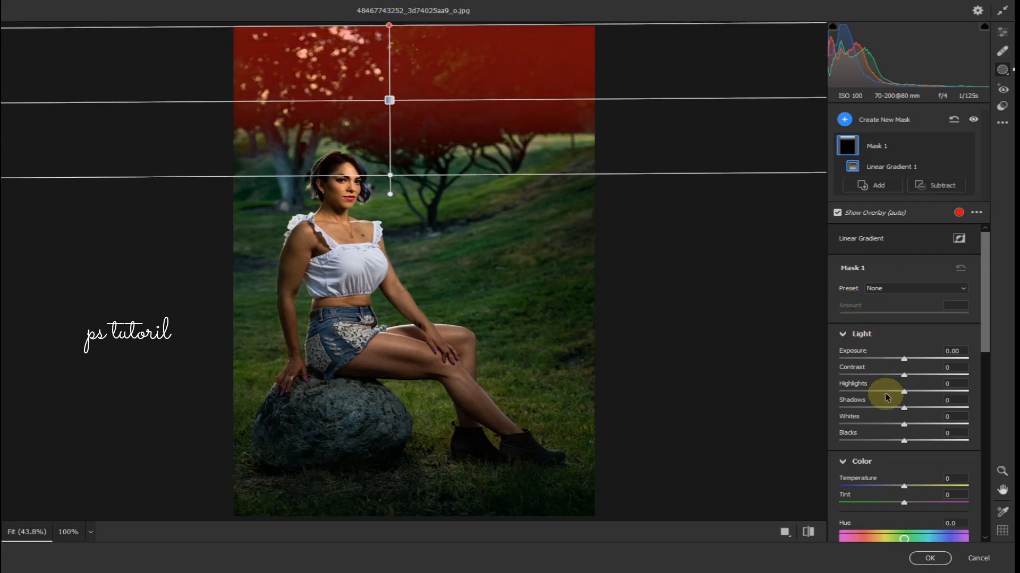
drag(904, 358, 915, 360)
drag(903, 424, 930, 429)
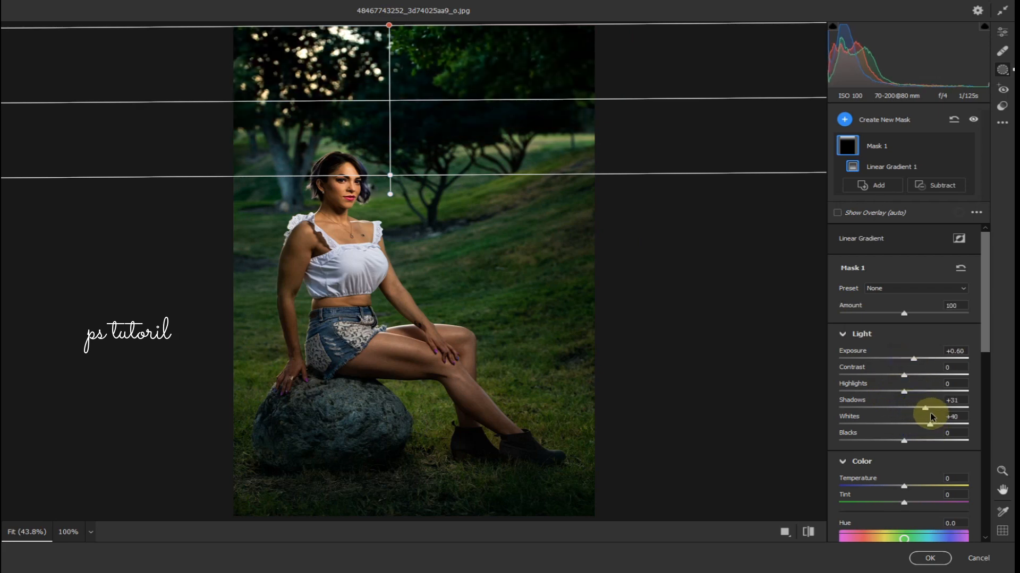
drag(928, 409, 994, 409)
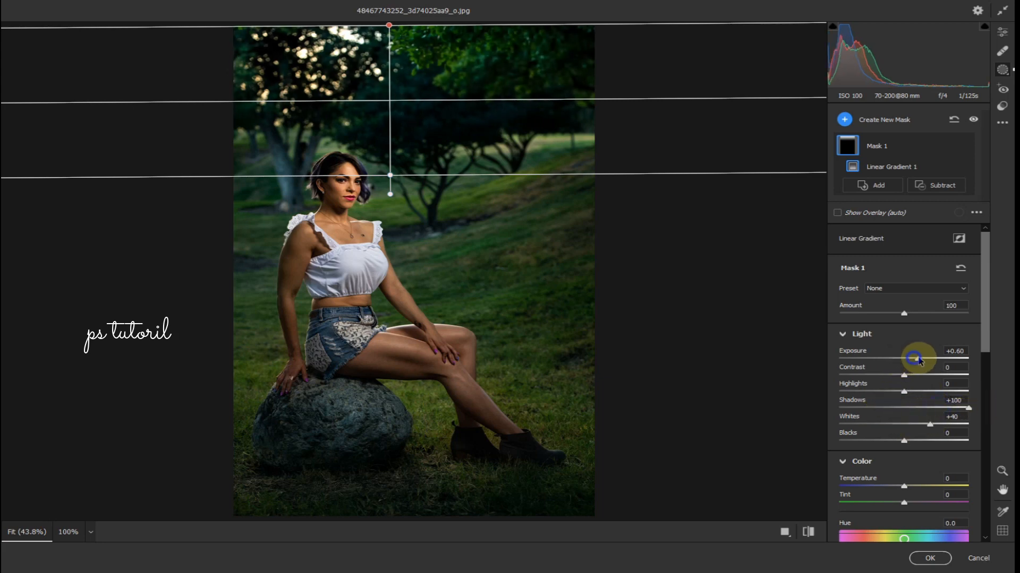
drag(921, 361, 925, 359)
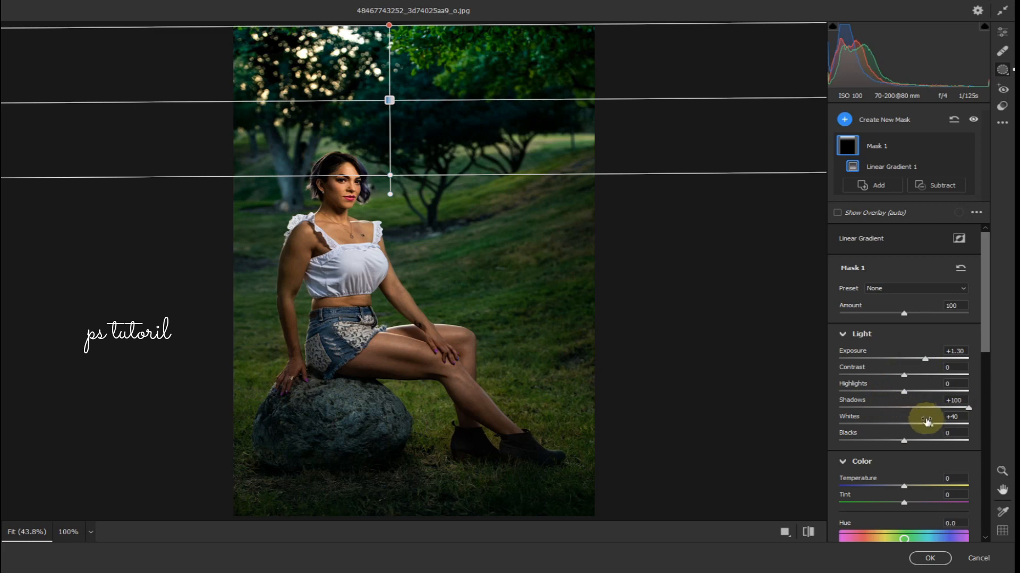
drag(932, 428, 944, 433)
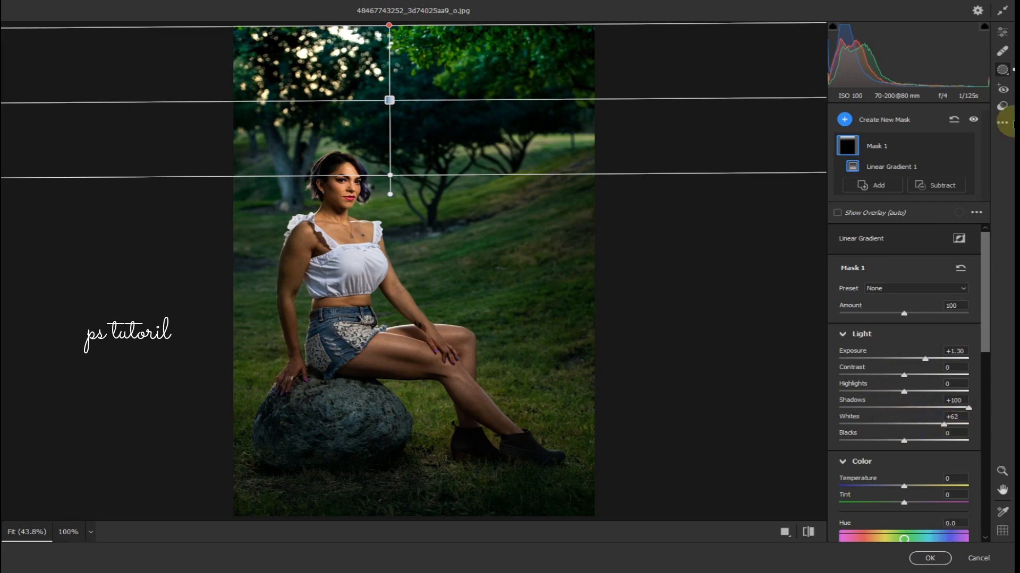
Set the overall Contrast to -7, Highlights to +33, Shadows to +100 and Blacks to +79, and apply the Camera Raw edits
click(1005, 37)
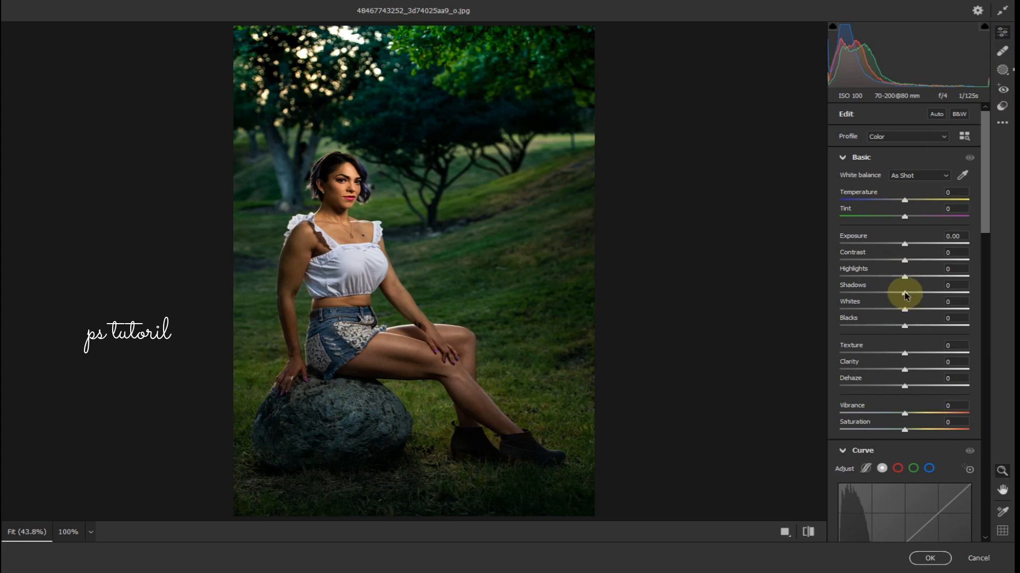
drag(906, 296, 1003, 291)
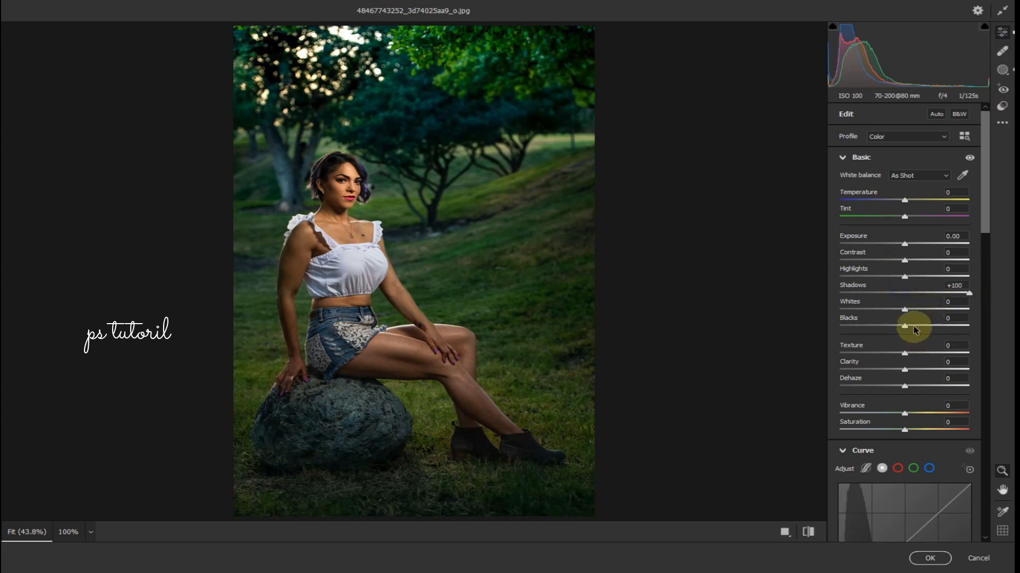
drag(915, 328, 937, 329)
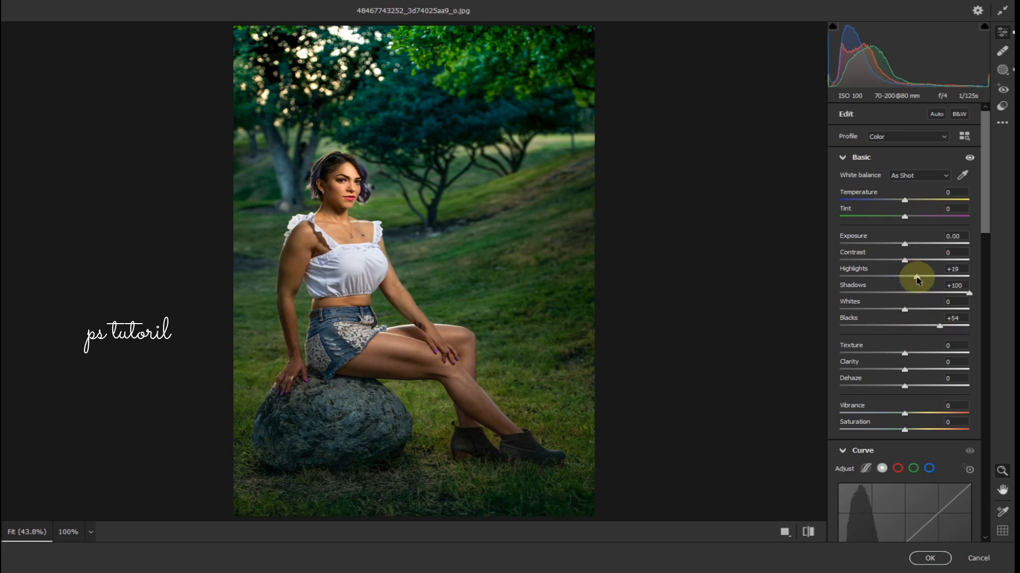
drag(907, 281, 919, 277)
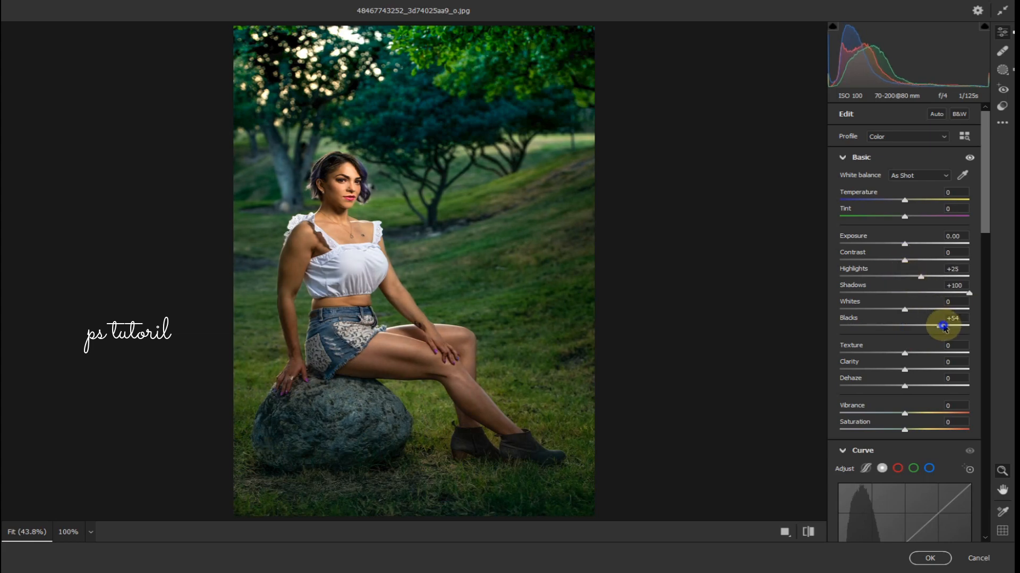
drag(958, 332, 962, 333)
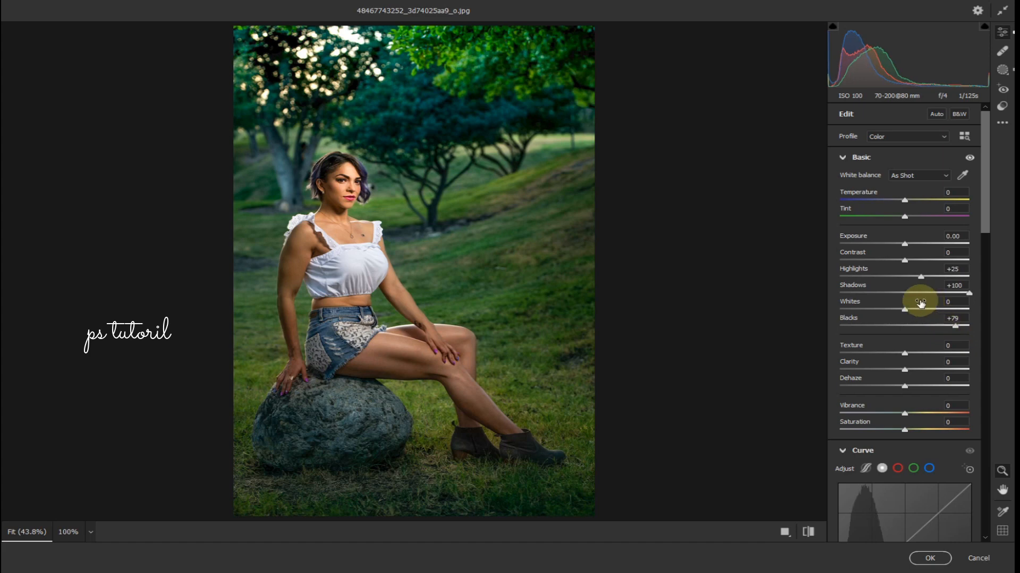
drag(924, 280, 899, 262)
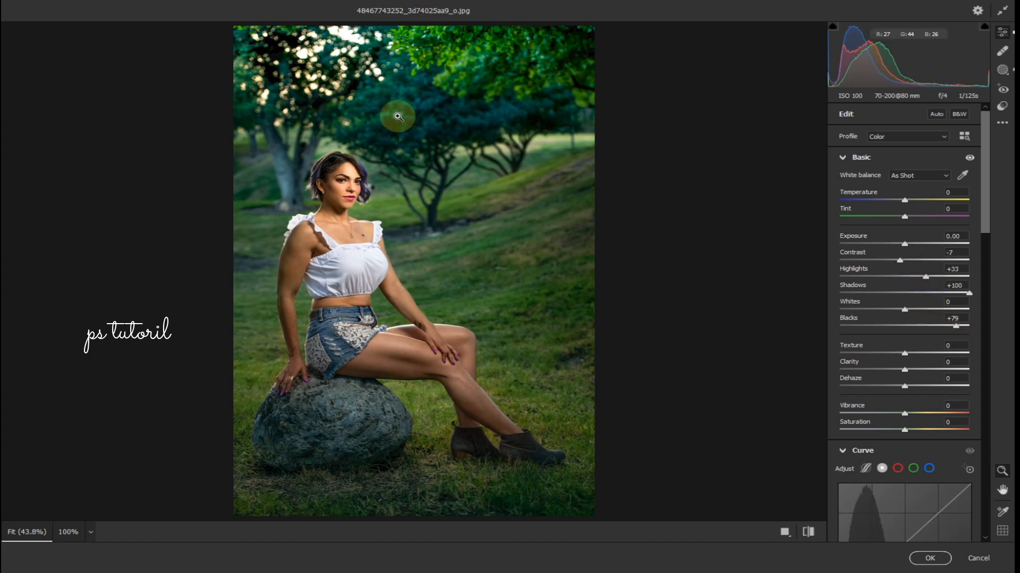
click(927, 558)
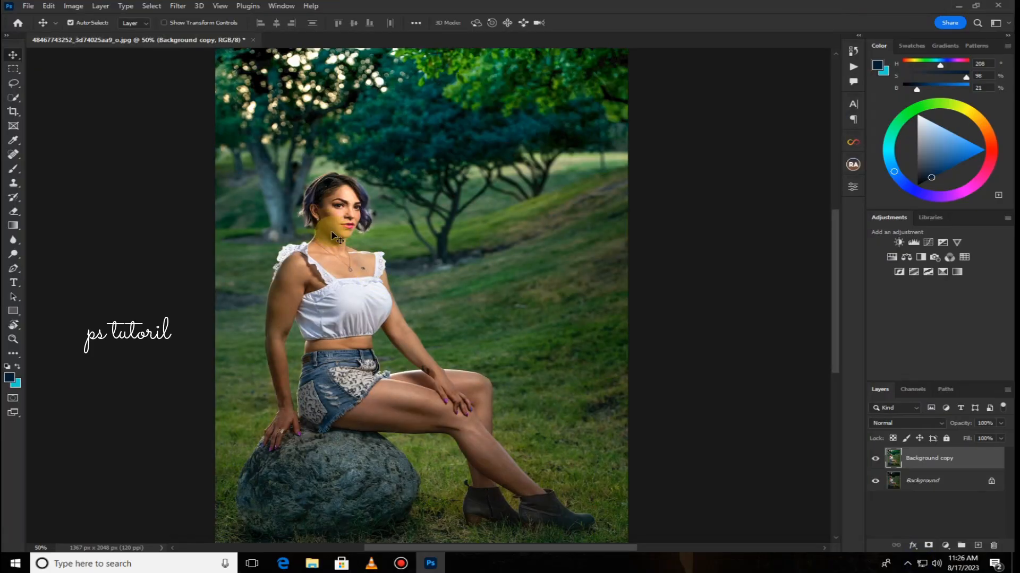
Reopen the Camera Raw Filter and fit a tilted radial gradient mask around the seated woman from head to boots
mouse_move(332, 236)
mouse_down()
mouse_move(337, 209)
mouse_move(332, 221)
mouse_up()
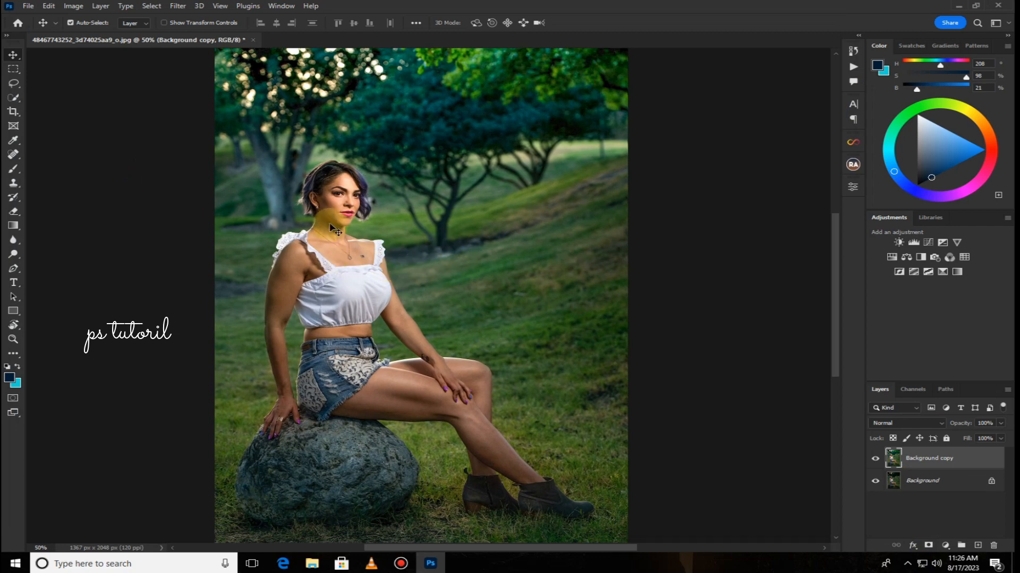
click(178, 5)
click(206, 88)
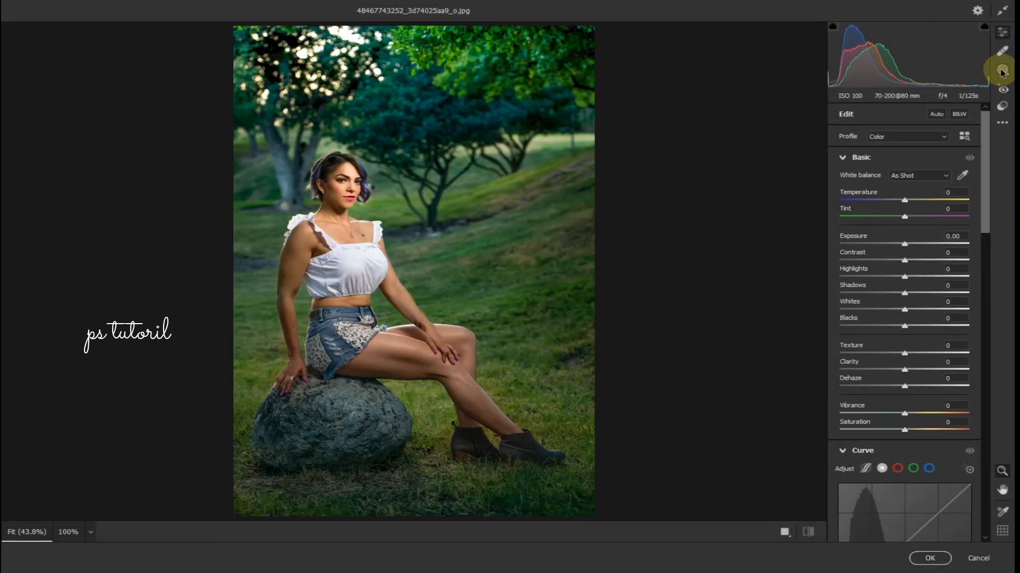
click(1002, 71)
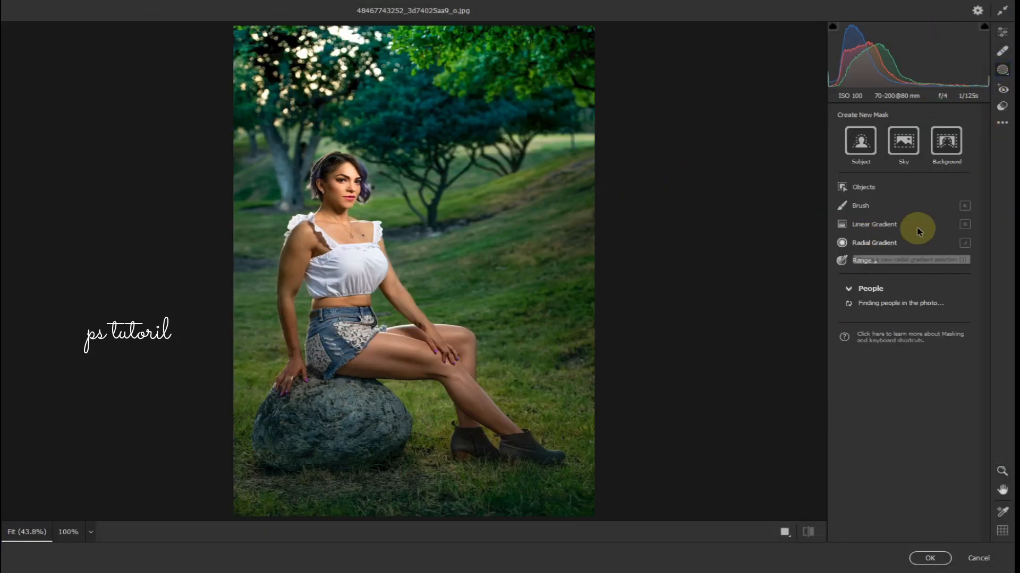
click(871, 243)
drag(315, 216, 423, 264)
drag(463, 171, 408, 94)
drag(434, 352, 532, 464)
drag(312, 213, 370, 279)
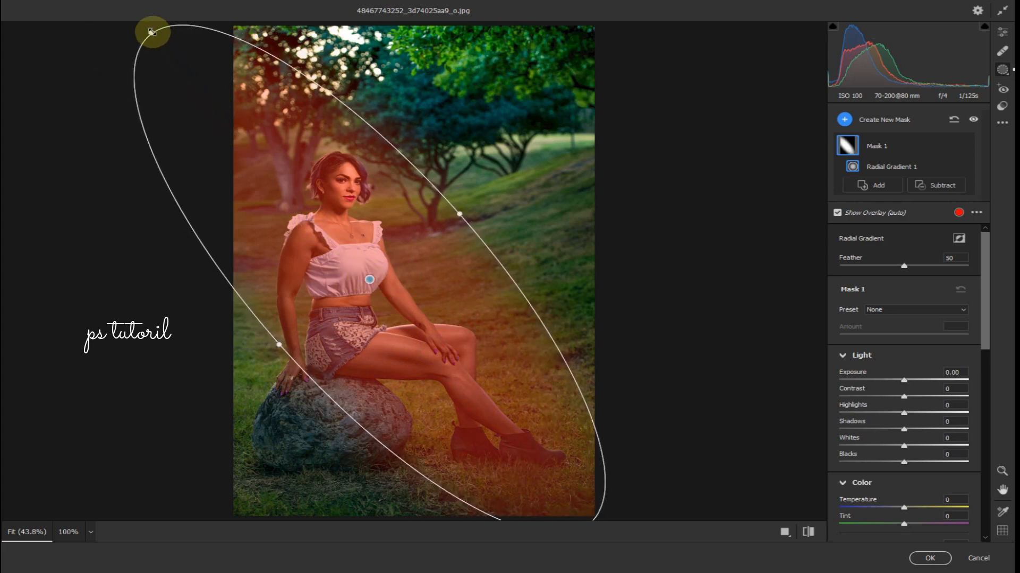
drag(152, 32, 235, 127)
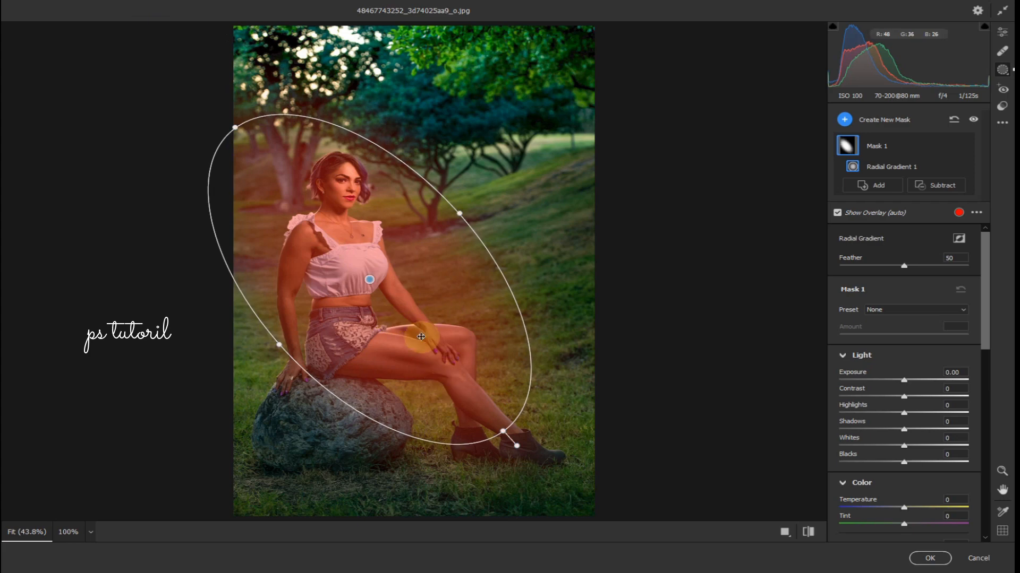
drag(369, 280, 392, 293)
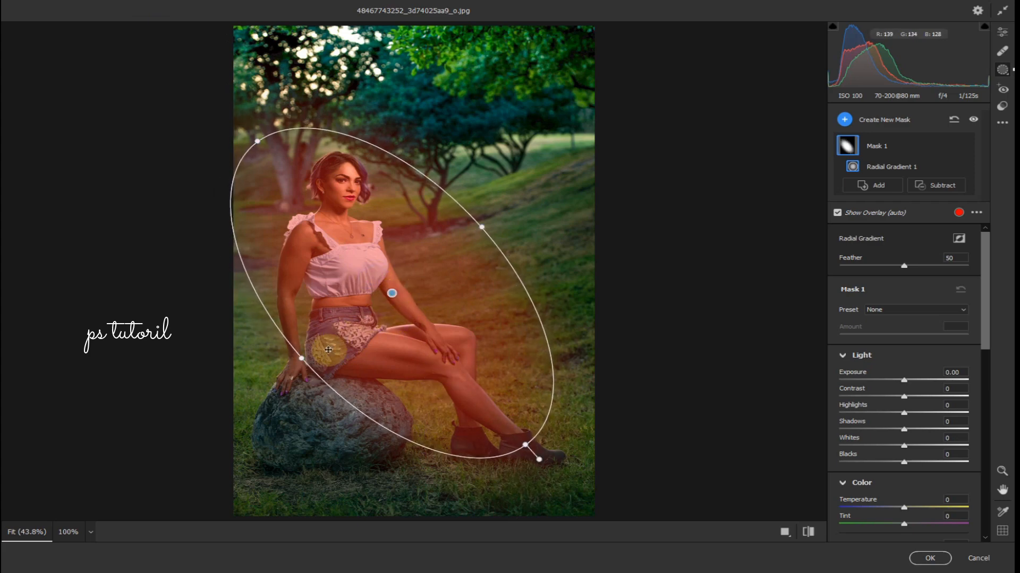
mouse_move(301, 359)
mouse_down()
mouse_move(278, 364)
mouse_move(288, 368)
mouse_up()
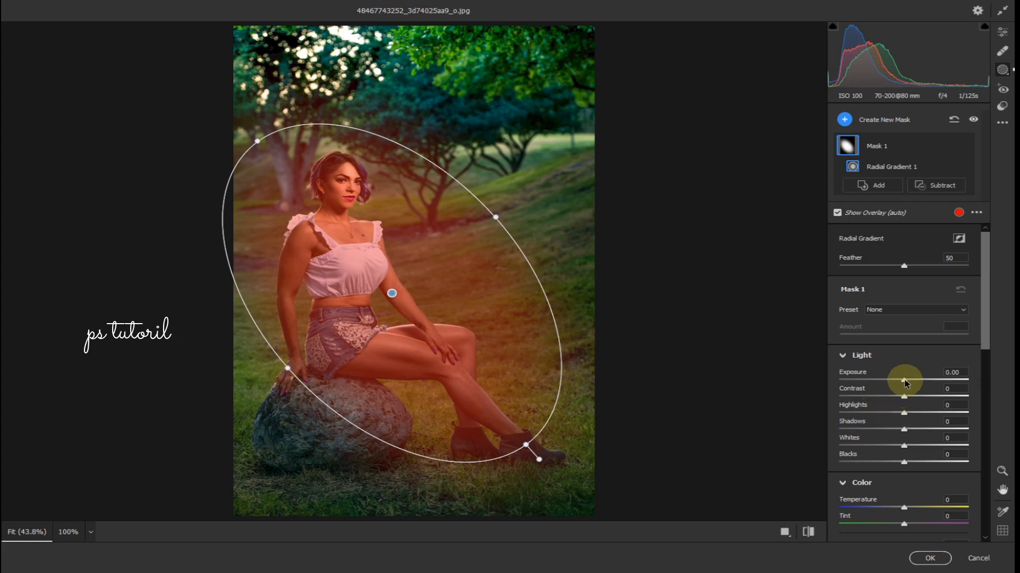
Set the radial mask's Exposure to +0.30, Highlights to -14 and Whites to +23, and apply the filter
drag(905, 382, 910, 382)
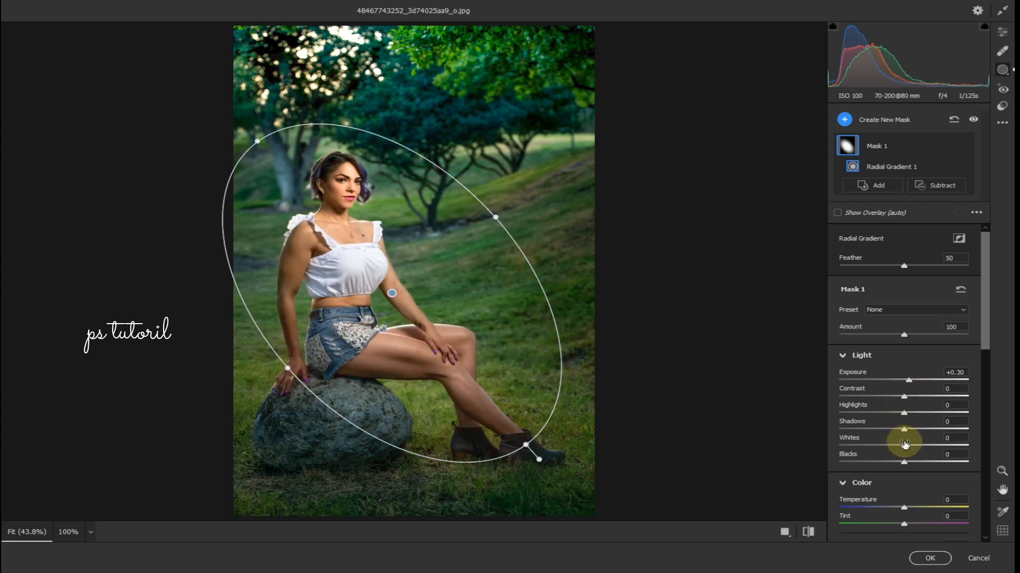
mouse_move(904, 444)
mouse_down()
mouse_move(934, 455)
mouse_move(914, 456)
mouse_up()
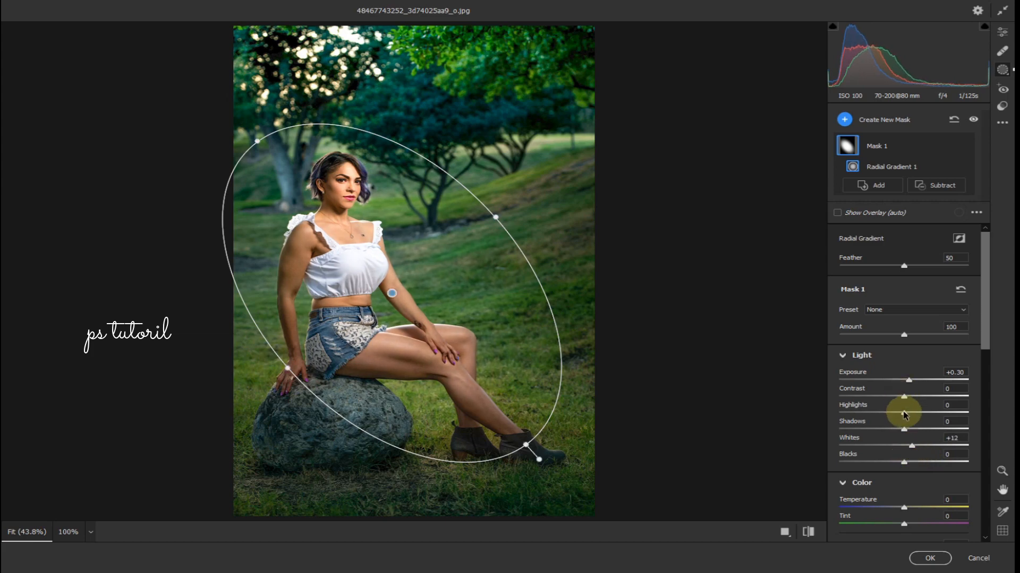
drag(904, 412, 897, 412)
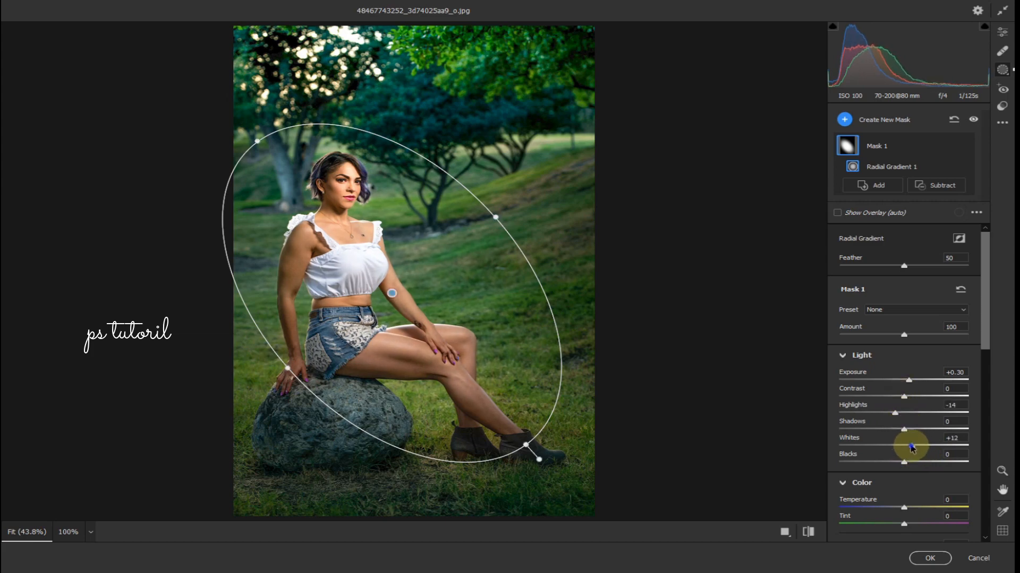
drag(919, 449, 918, 449)
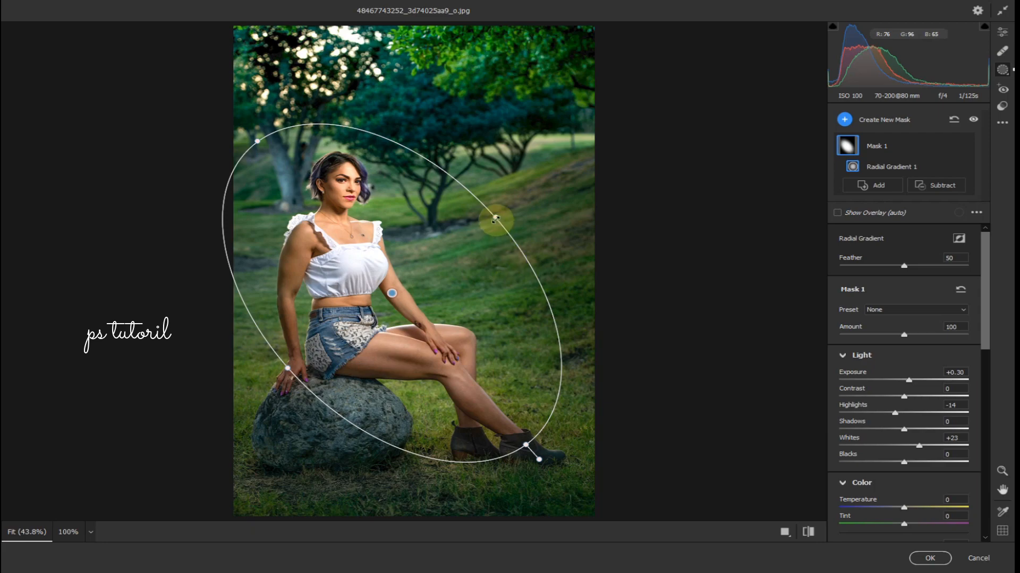
drag(495, 216, 523, 285)
click(928, 558)
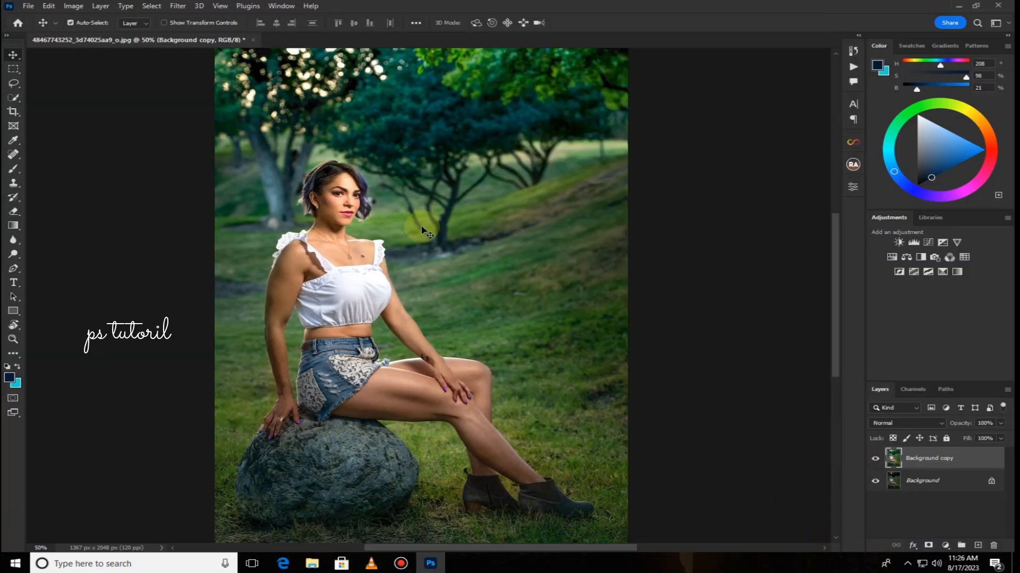
Run the Camera Raw Filter on the layer again with overall Highlights lowered to about -7
drag(381, 249, 428, 292)
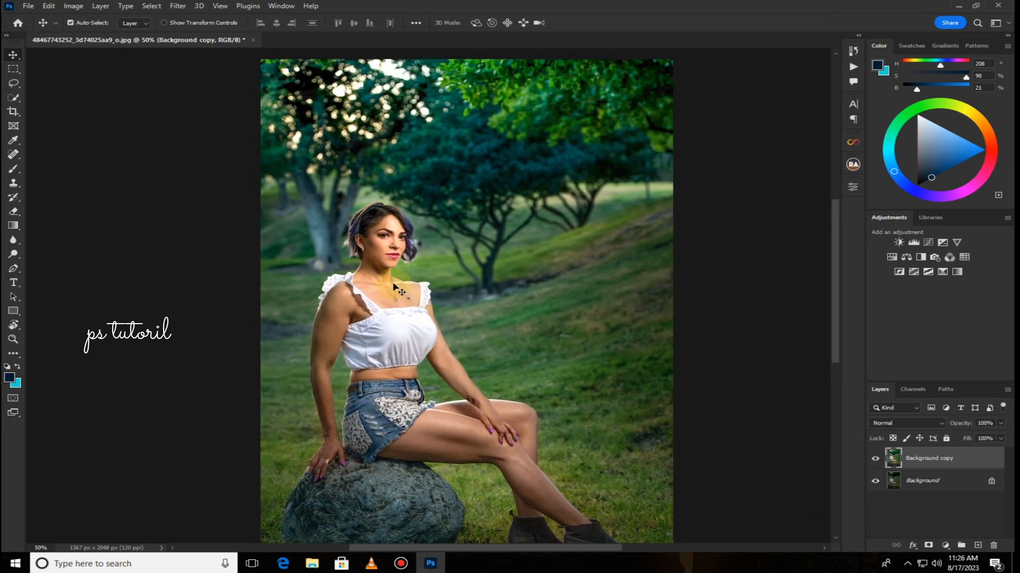
click(177, 6)
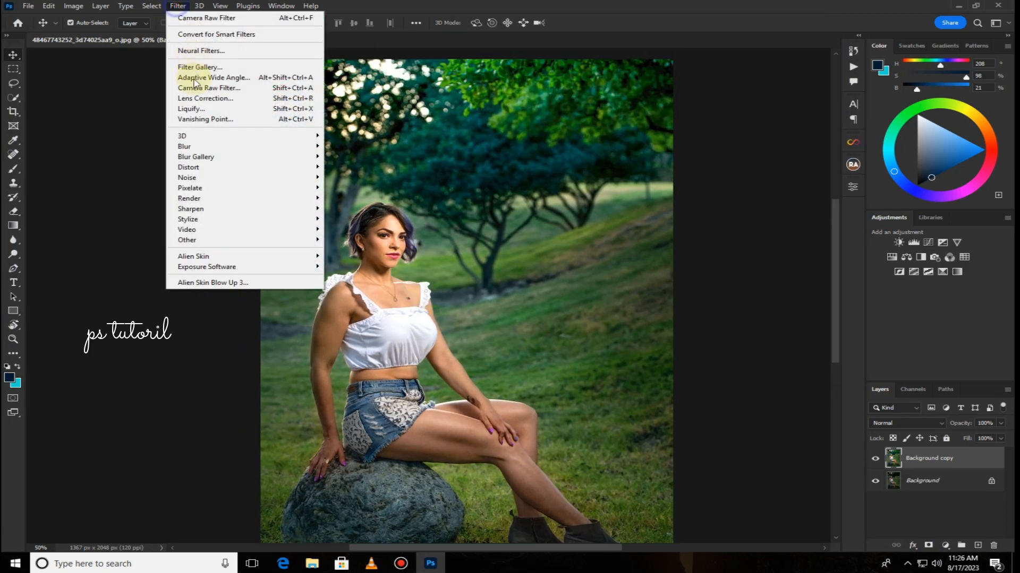
click(200, 86)
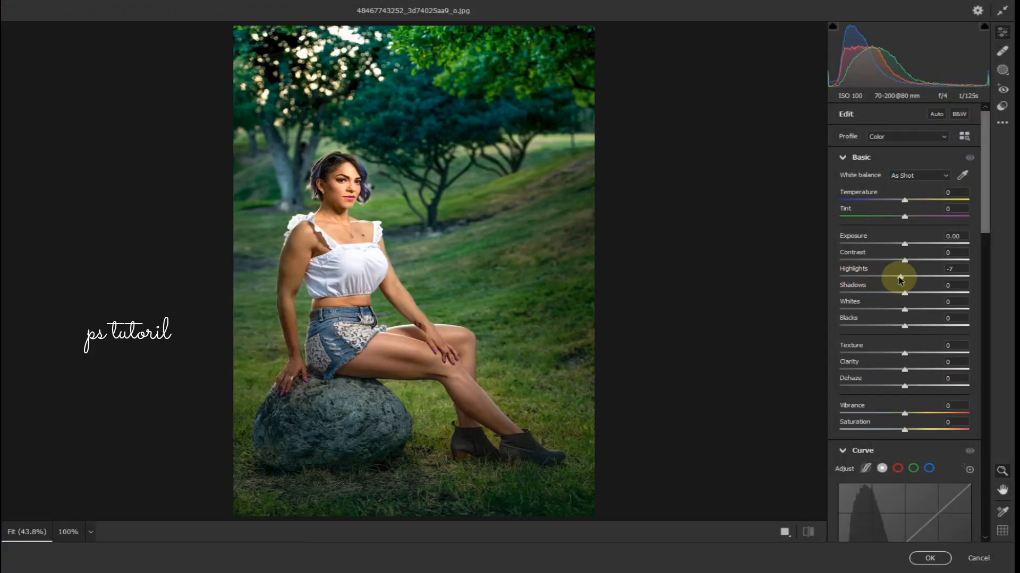
drag(900, 280, 901, 280)
click(932, 559)
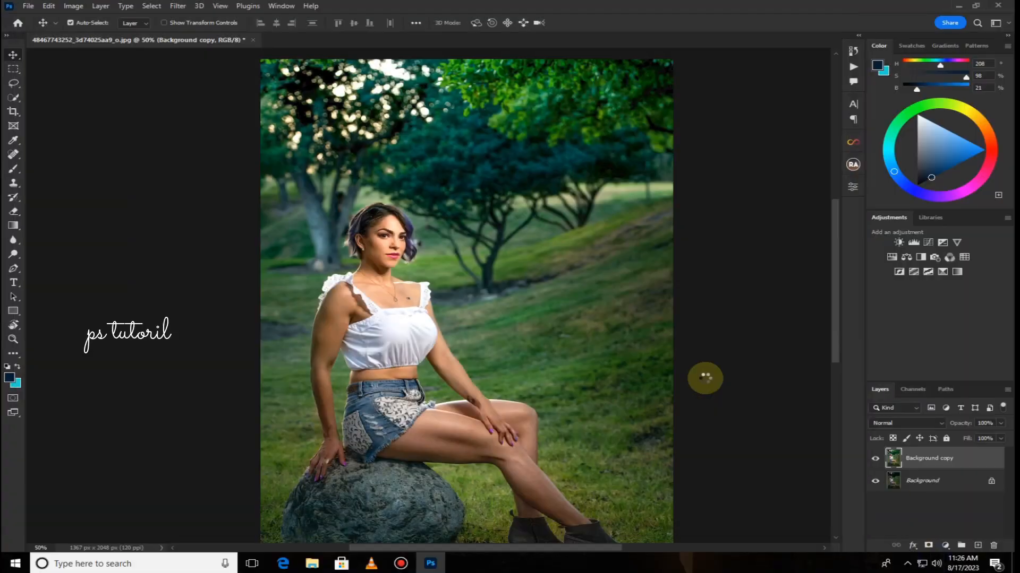
Duplicate the Background copy layer and open the Camera Raw Filter on the duplicate
mouse_move(403, 266)
mouse_down()
mouse_move(411, 217)
mouse_move(403, 255)
mouse_up()
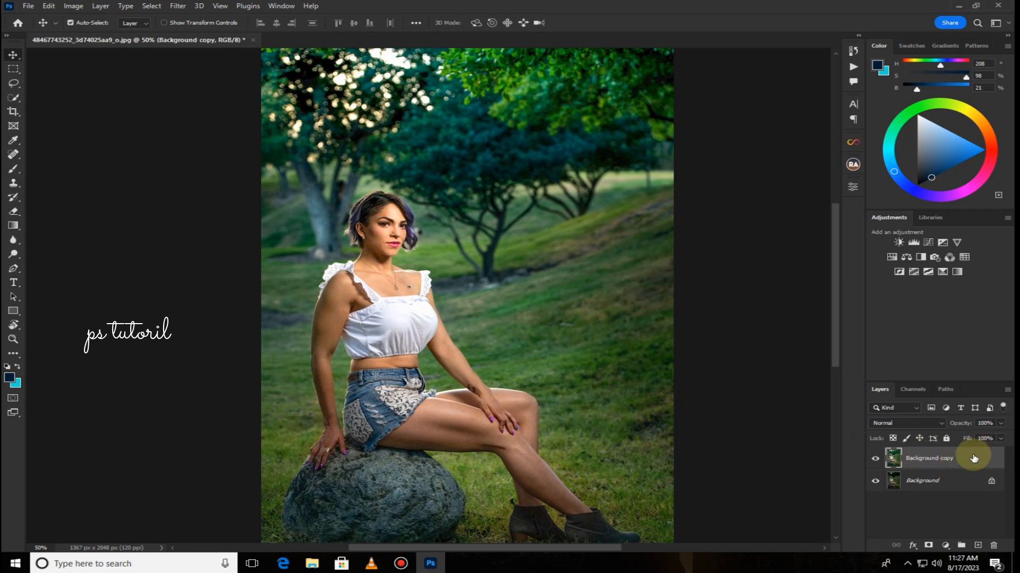
drag(973, 458, 978, 545)
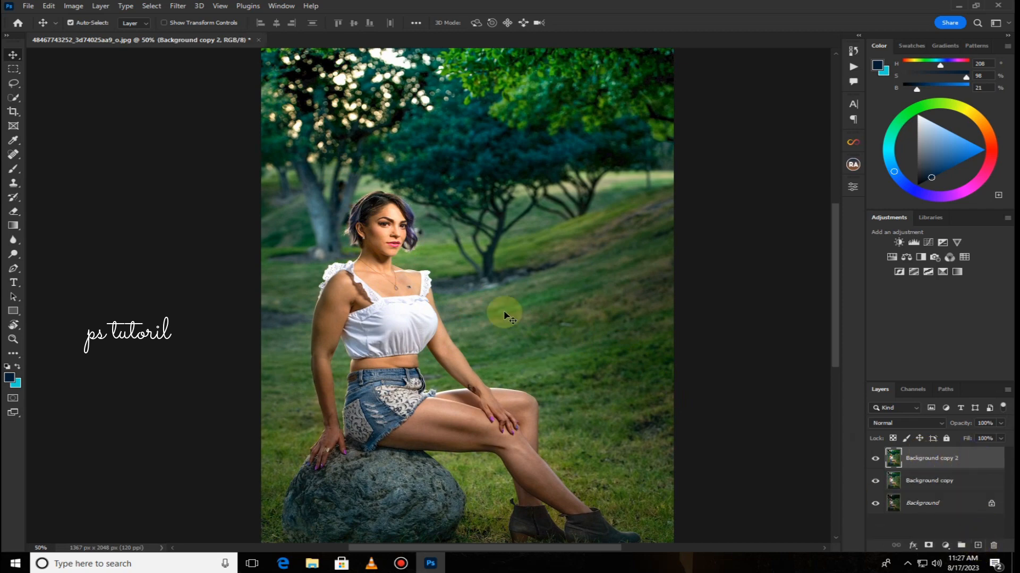
click(179, 5)
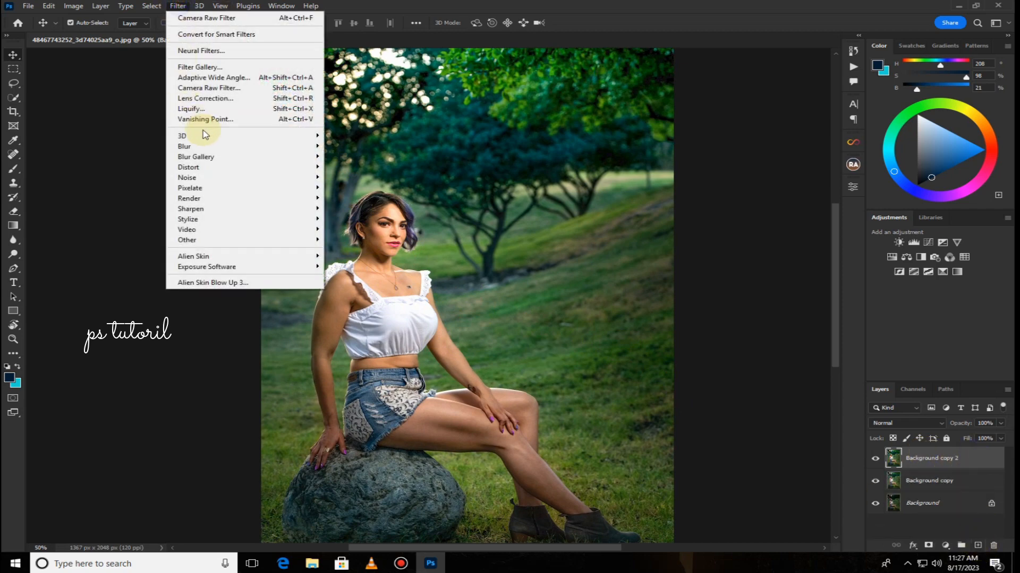
click(205, 88)
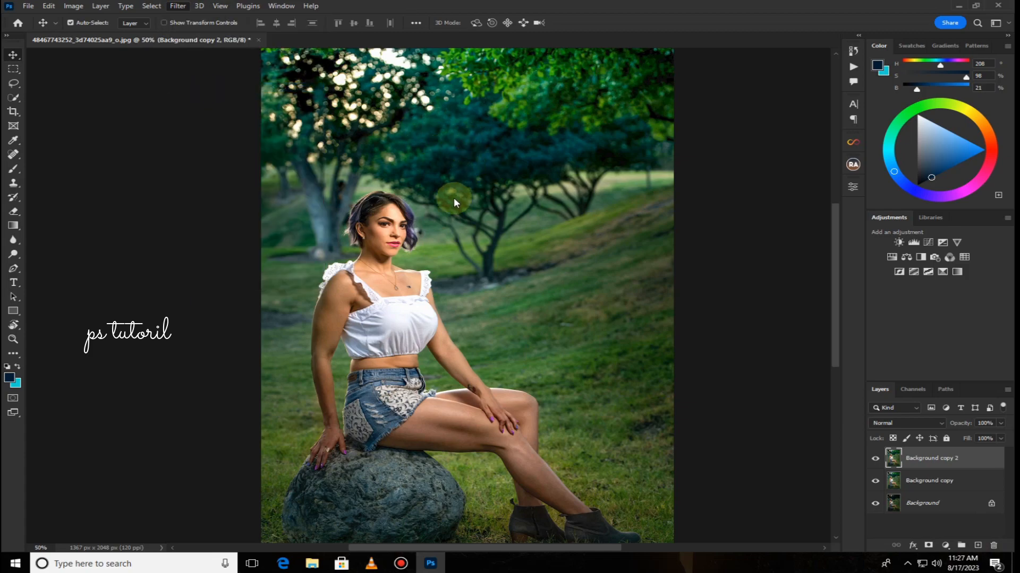
In the Color Mixer, set the greens to Hue -100, Saturation -28 and Luminance +60
scroll(898, 308, down, 3)
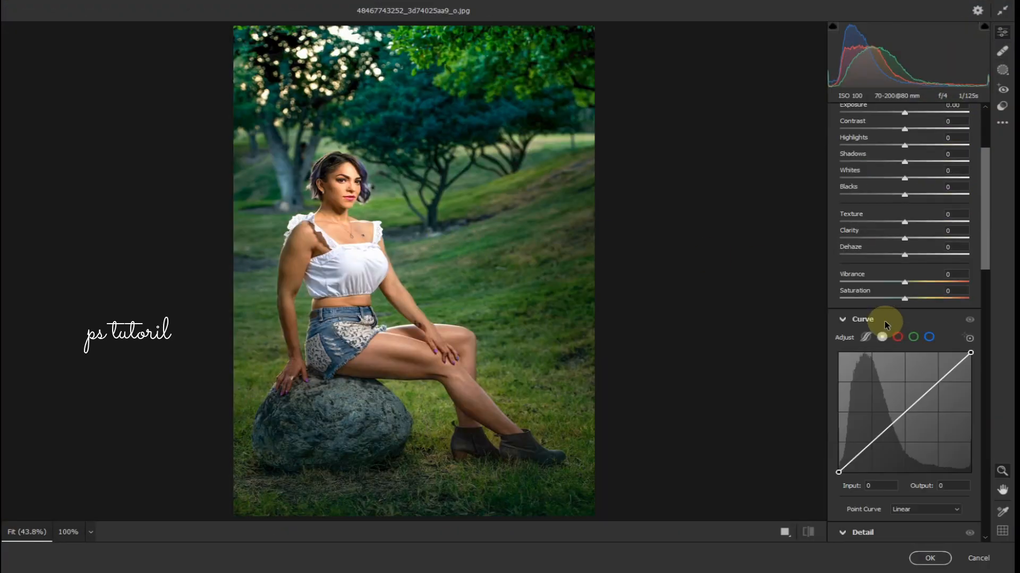
scroll(885, 325, down, 5)
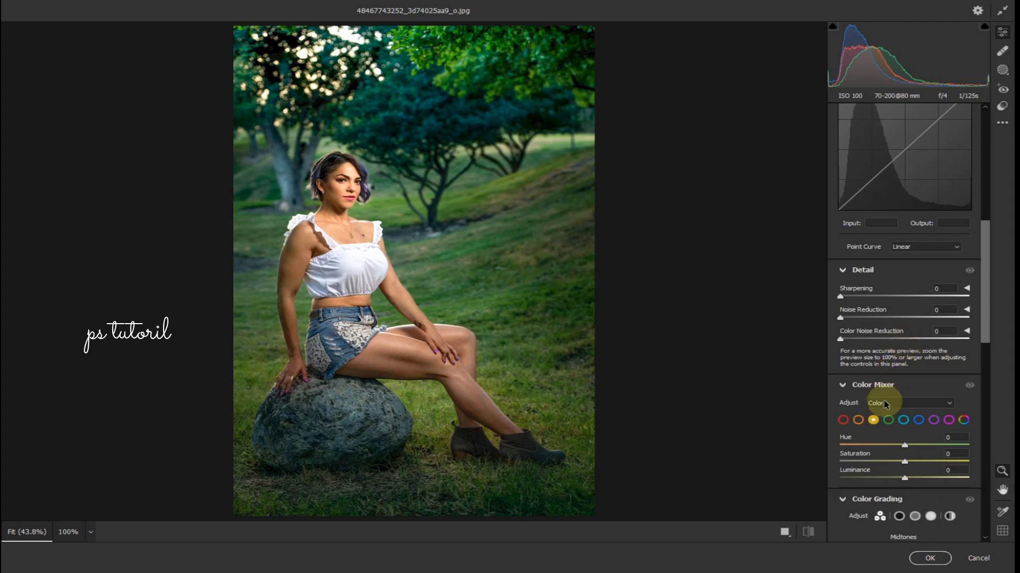
click(888, 420)
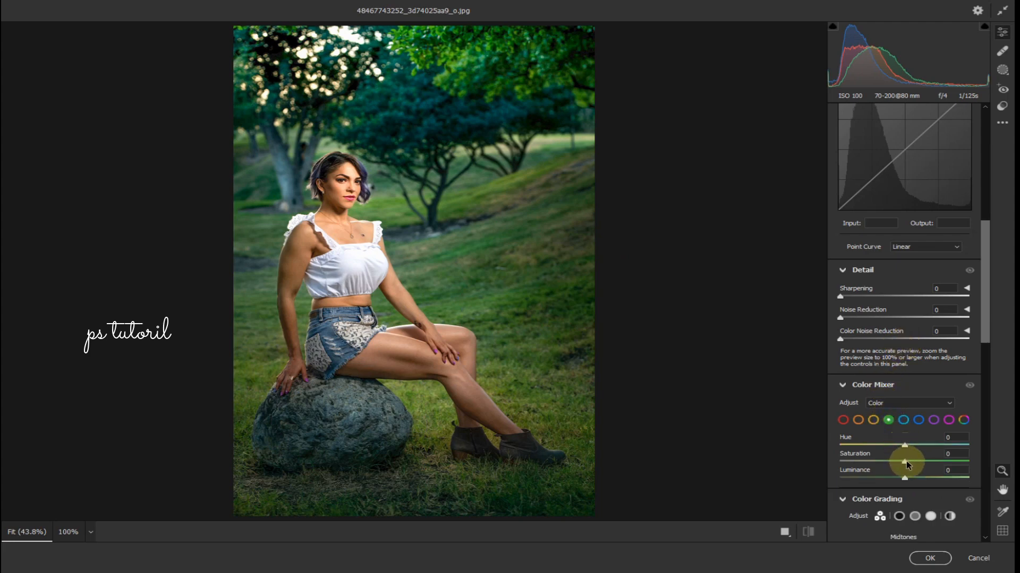
mouse_move(905, 461)
mouse_down()
mouse_move(806, 476)
mouse_move(910, 479)
mouse_up()
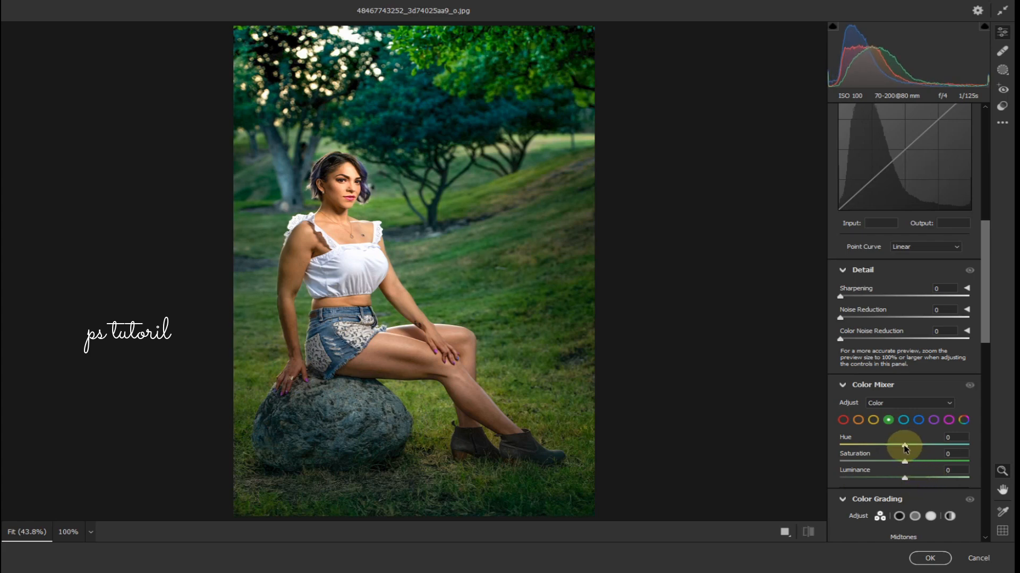
drag(905, 446, 839, 445)
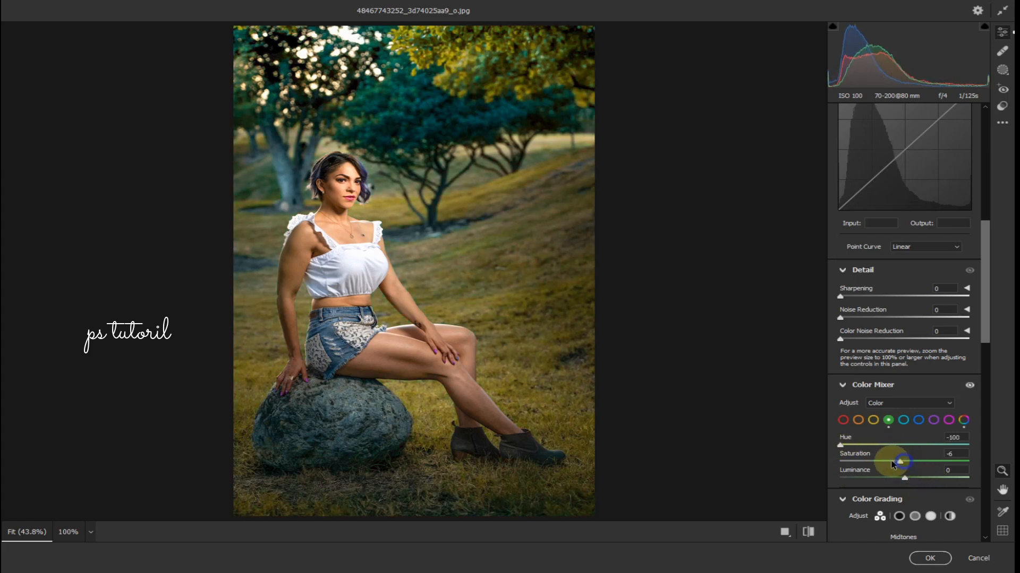
drag(892, 463, 943, 479)
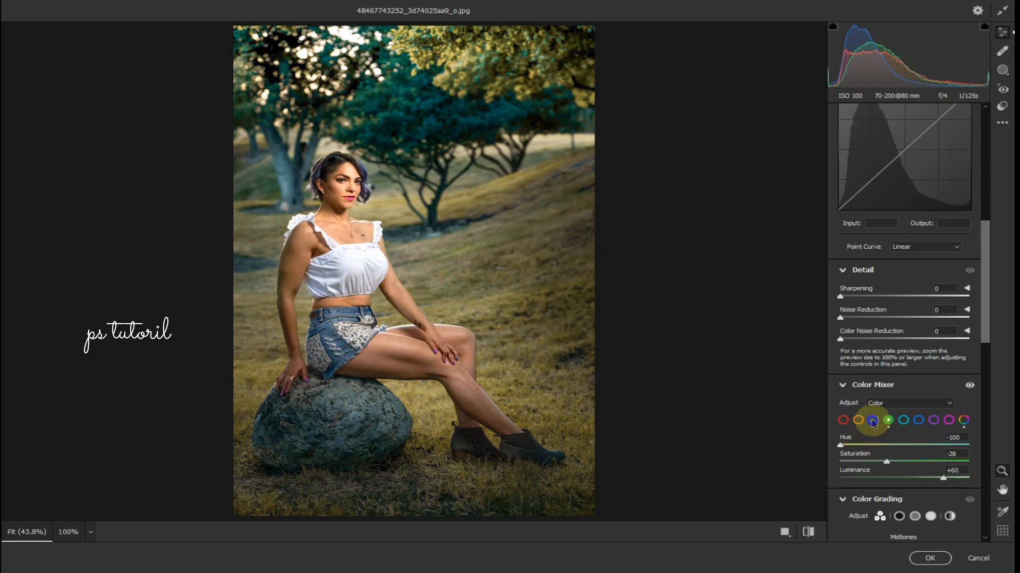
Set the Color Mixer's yellows to Luminance -100 and Hue about +34, checking the effect on the woman's face
click(872, 421)
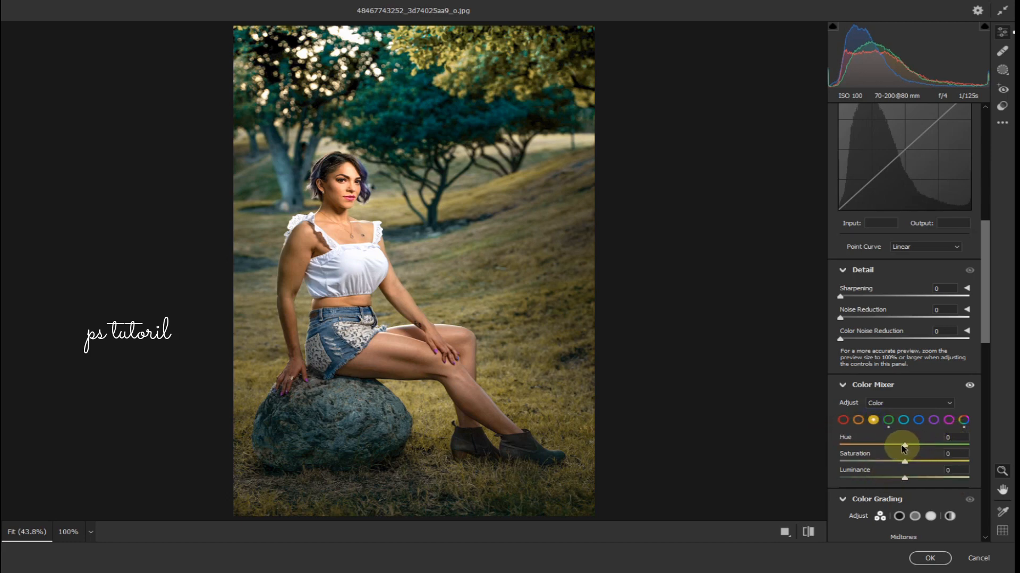
drag(874, 451, 816, 481)
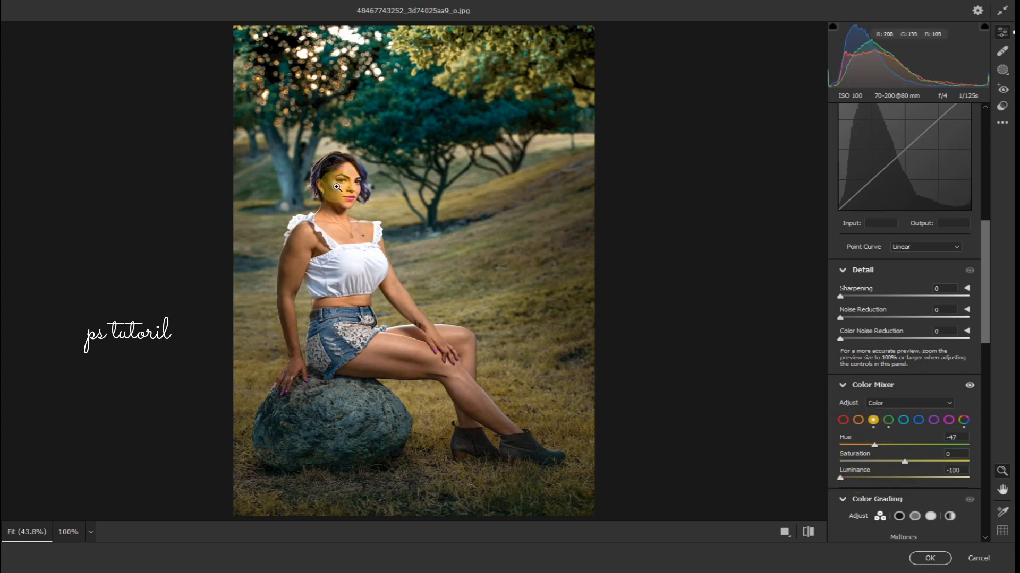
click(344, 187)
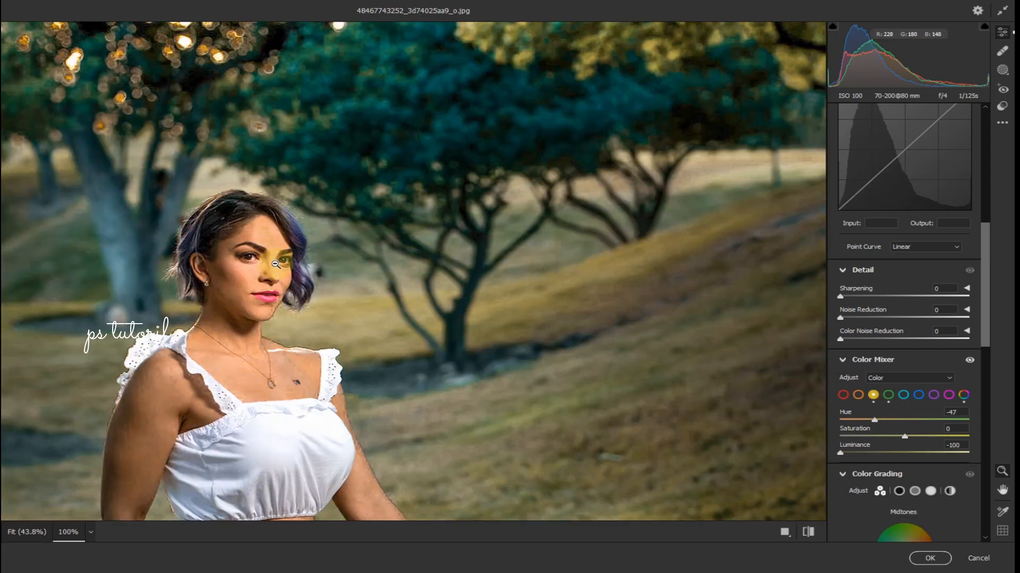
click(275, 264)
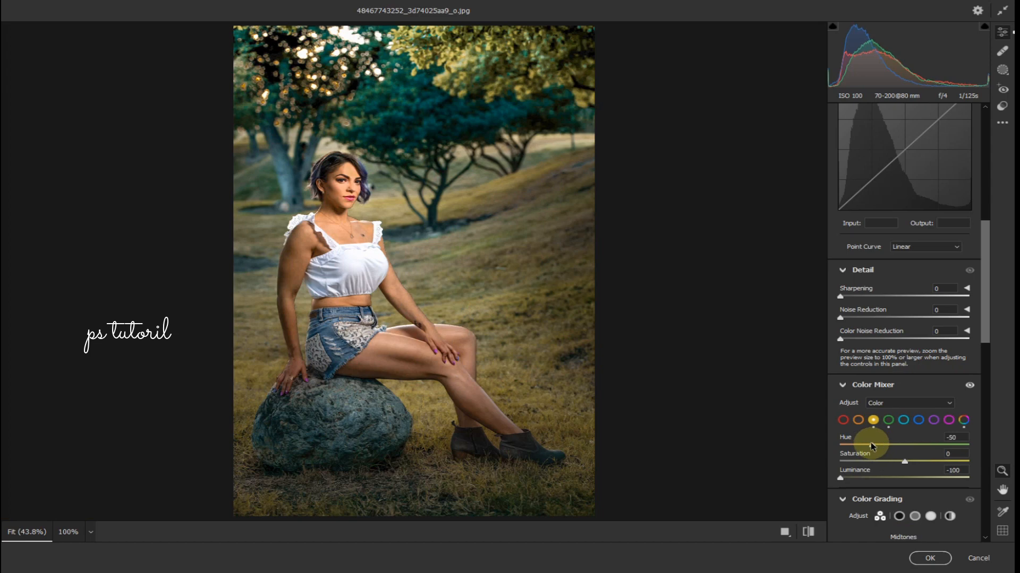
drag(877, 447, 928, 449)
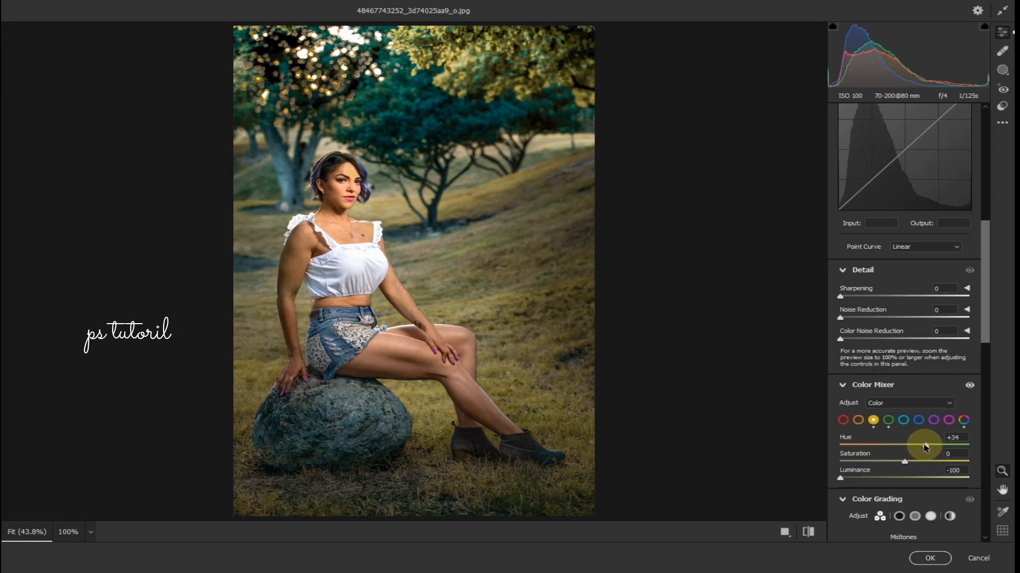
Set the Color Mixer's aquas to Hue -100 and Saturation -71, and apply the Camera Raw Filter
click(907, 421)
drag(906, 448, 848, 451)
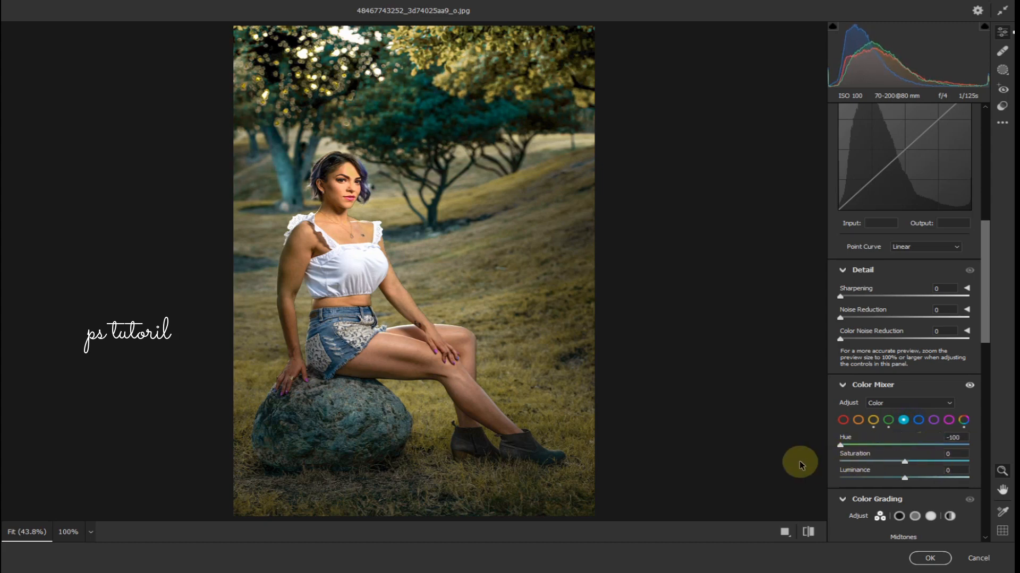
drag(905, 464, 855, 474)
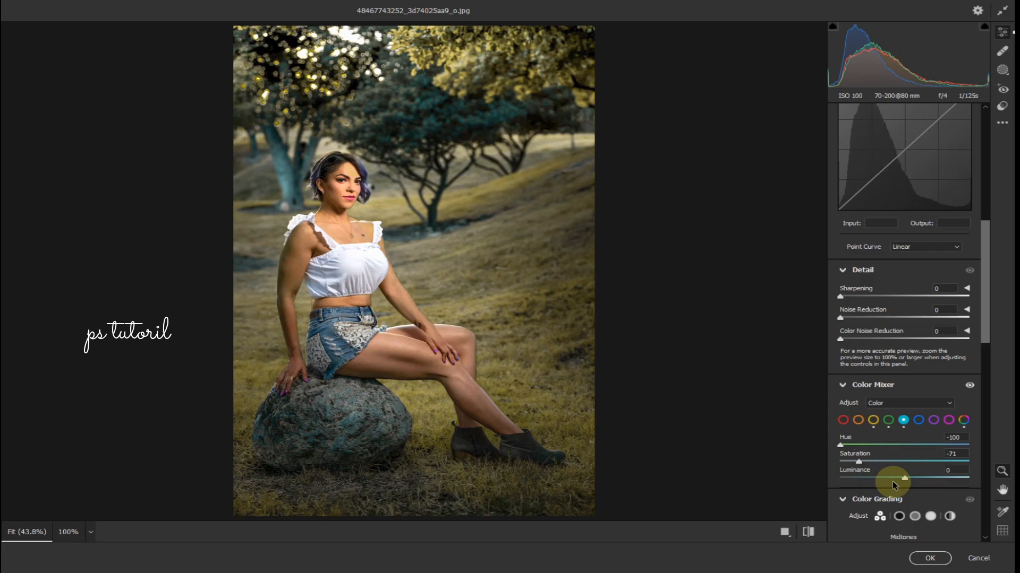
click(927, 559)
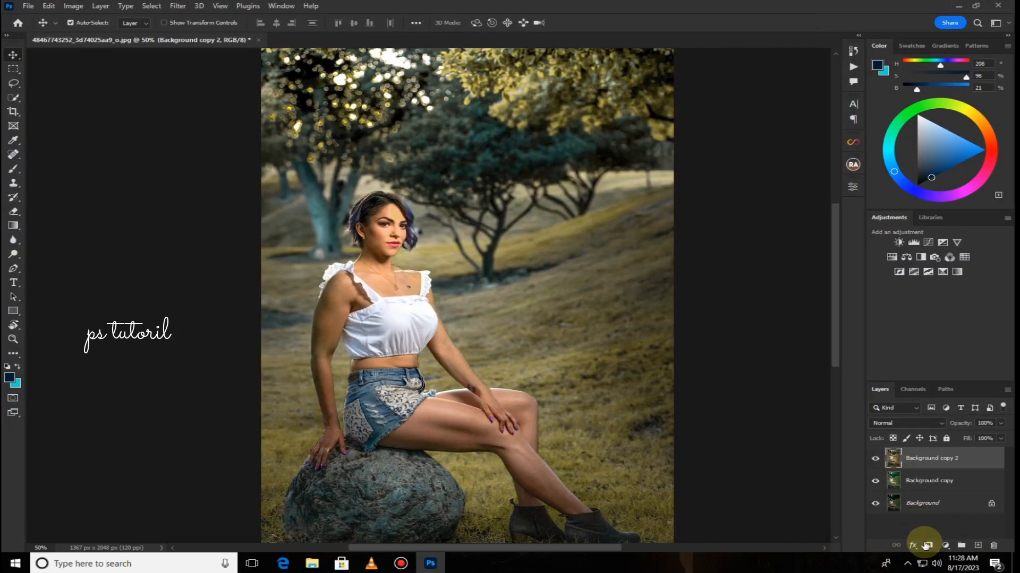
Add a layer mask to Background copy 2 and paint black over the woman's face and hair with a soft 45 px brush
click(928, 547)
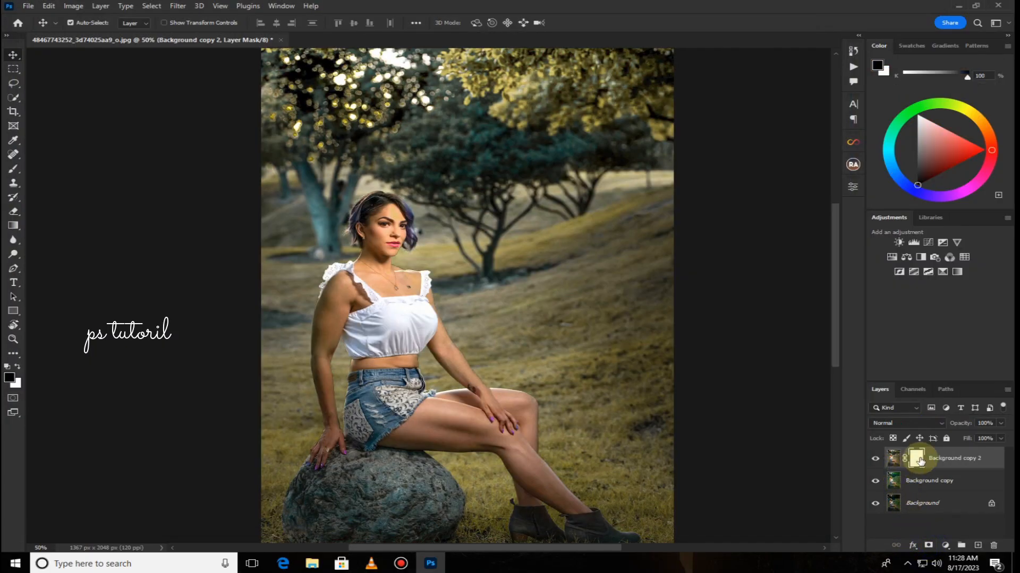
click(14, 170)
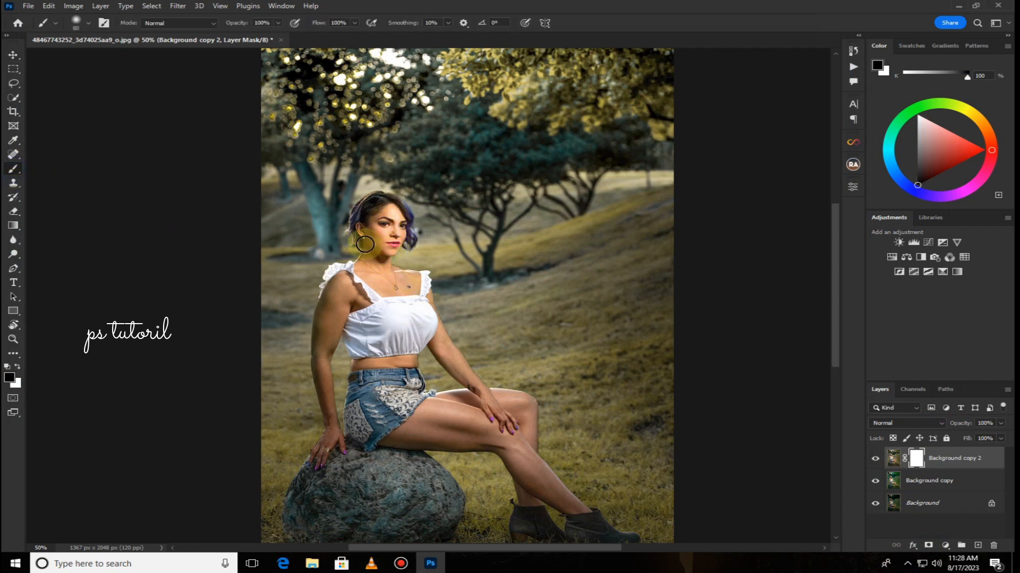
key(ctrl+plus)
key(ctrl+plus)
key(ctrl+plus)
key(ctrl+plus)
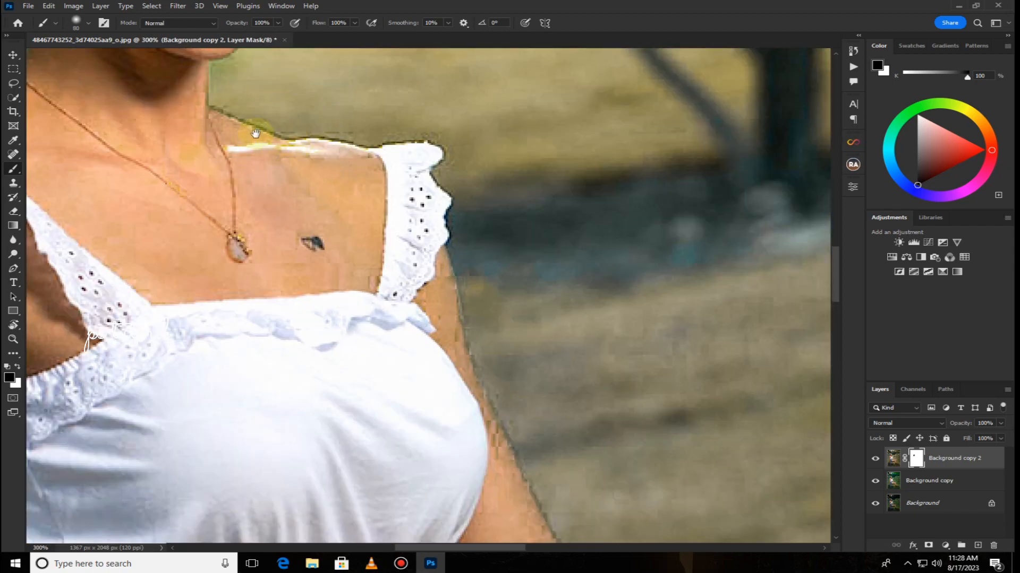
drag(260, 134, 487, 429)
key(ctrl+minus)
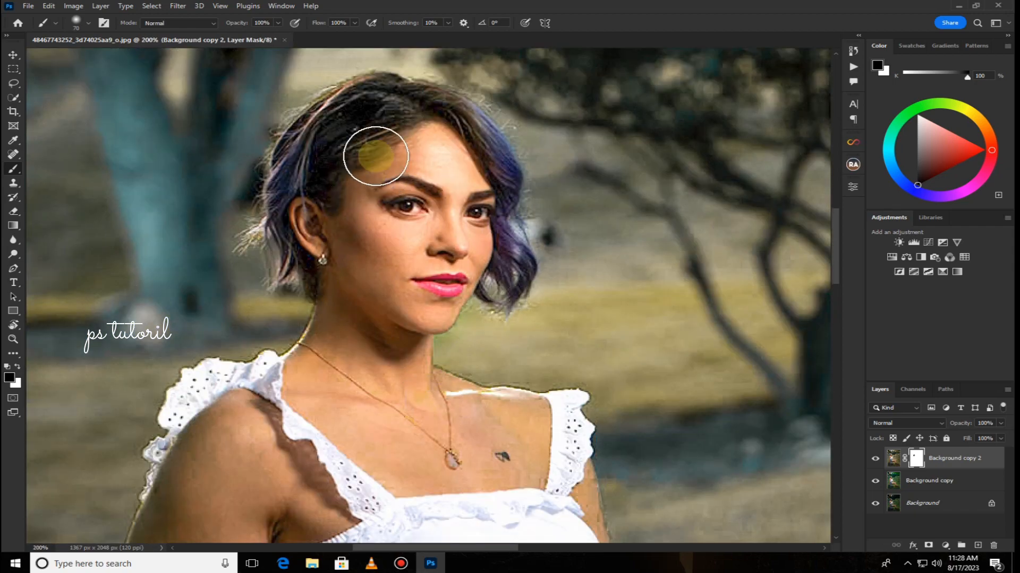
key(bracketleft)
key(bracketleft)
key(bracketleft)
key(bracketleft)
drag(383, 106, 365, 154)
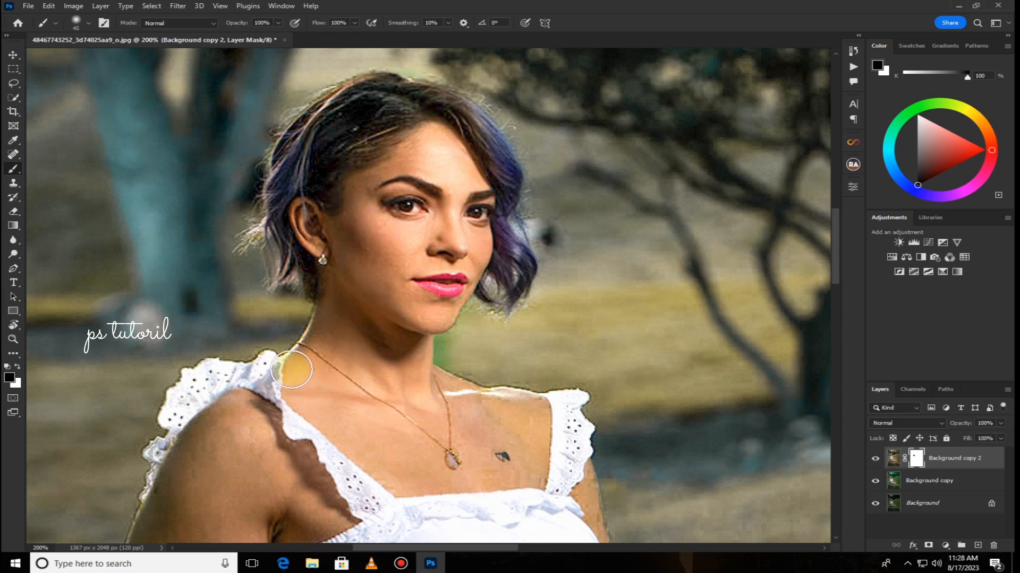
Paint black on the mask over the neck, chest and white top, and undo the last stroke
mouse_move(486, 448)
mouse_down()
mouse_move(520, 464)
mouse_move(528, 435)
mouse_move(492, 409)
mouse_move(449, 406)
mouse_move(541, 420)
mouse_move(538, 480)
mouse_up()
drag(382, 419, 422, 189)
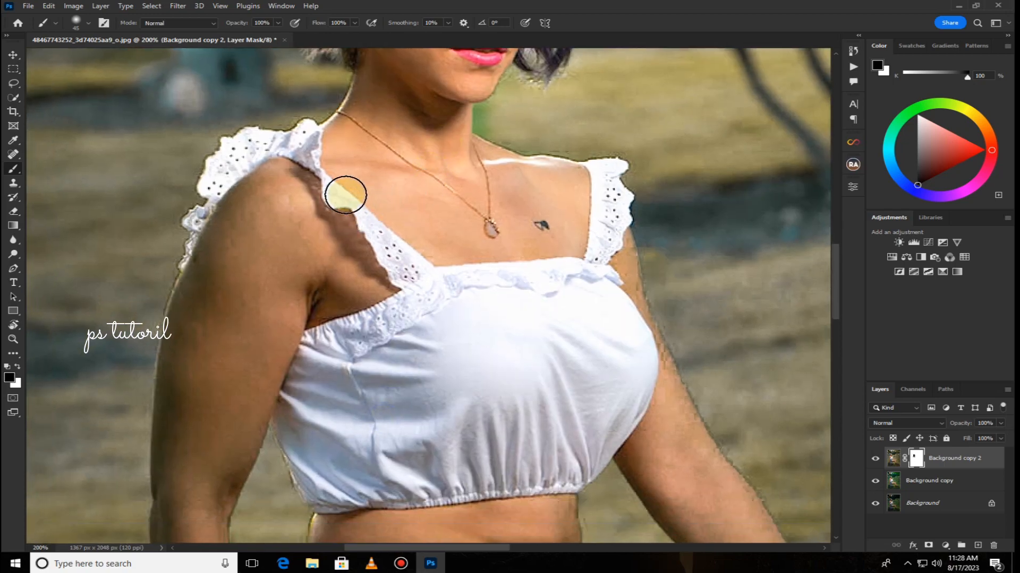
mouse_move(338, 175)
mouse_down()
mouse_move(317, 205)
mouse_move(317, 176)
mouse_move(245, 267)
mouse_move(252, 162)
mouse_move(224, 245)
mouse_move(209, 388)
mouse_move(291, 282)
mouse_move(378, 313)
mouse_move(356, 423)
mouse_move(328, 439)
mouse_move(350, 444)
mouse_move(434, 346)
mouse_move(546, 281)
mouse_move(576, 280)
mouse_move(605, 302)
mouse_move(604, 285)
mouse_move(630, 376)
mouse_move(660, 435)
mouse_move(620, 337)
mouse_move(669, 430)
mouse_move(639, 407)
mouse_up()
drag(578, 358, 488, 233)
mouse_move(516, 295)
mouse_down()
mouse_move(535, 319)
mouse_move(511, 250)
mouse_move(664, 431)
mouse_up()
mouse_move(606, 365)
mouse_down()
mouse_move(423, 227)
mouse_move(601, 389)
mouse_move(547, 346)
mouse_move(676, 362)
mouse_move(699, 376)
mouse_move(321, 364)
mouse_move(483, 387)
mouse_move(257, 339)
mouse_move(236, 273)
mouse_move(256, 196)
mouse_move(296, 201)
mouse_up()
key([)
key([)
key(ctrl+z)
Continue masking with a 50 px black brush over the woman's shoulder, arms, waist and denim shorts
mouse_move(232, 160)
mouse_down()
mouse_move(234, 205)
mouse_move(246, 193)
mouse_move(250, 210)
mouse_up()
drag(199, 184, 345, 286)
mouse_move(320, 244)
mouse_down()
mouse_move(294, 365)
mouse_move(341, 289)
mouse_move(319, 320)
mouse_move(217, 314)
mouse_move(210, 334)
mouse_move(326, 123)
mouse_move(265, 118)
mouse_move(244, 168)
mouse_move(218, 148)
mouse_move(183, 290)
mouse_move(203, 330)
mouse_move(182, 330)
mouse_up()
drag(159, 231, 389, 276)
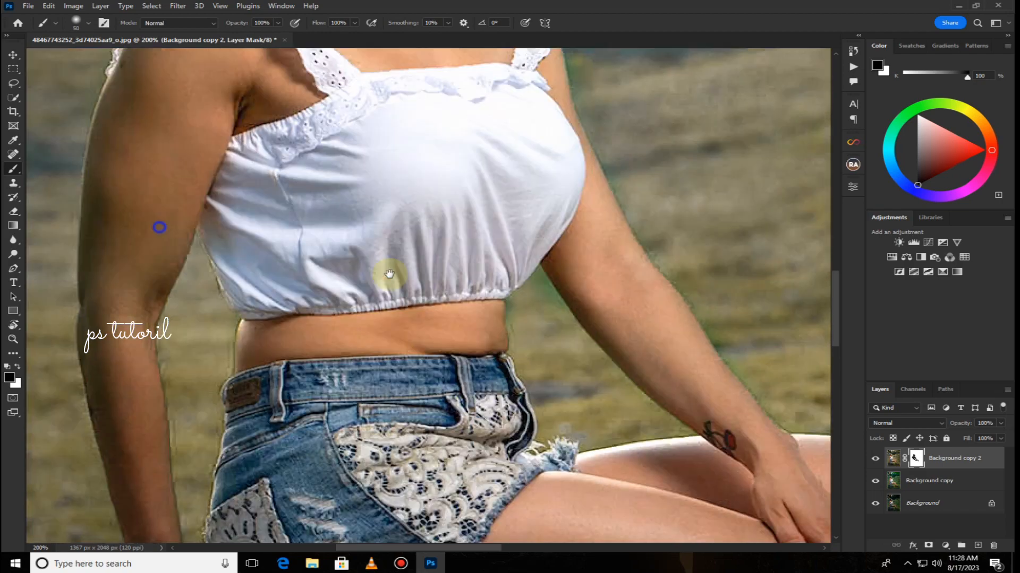
mouse_move(293, 146)
mouse_down()
mouse_move(294, 272)
mouse_move(280, 236)
mouse_move(252, 213)
mouse_move(253, 251)
mouse_move(256, 227)
mouse_move(310, 200)
mouse_move(307, 245)
mouse_move(275, 301)
mouse_up()
mouse_move(275, 301)
mouse_down()
mouse_move(303, 183)
mouse_move(307, 271)
mouse_move(341, 417)
mouse_move(308, 332)
mouse_move(288, 217)
mouse_move(286, 250)
mouse_move(336, 434)
mouse_move(317, 248)
mouse_move(339, 431)
mouse_move(277, 507)
mouse_move(316, 388)
mouse_move(259, 488)
mouse_move(266, 506)
mouse_move(403, 415)
mouse_move(550, 402)
mouse_move(461, 219)
mouse_move(457, 178)
mouse_move(432, 387)
mouse_move(443, 230)
mouse_move(451, 308)
mouse_move(433, 148)
mouse_move(395, 207)
mouse_up()
key(ctrl+minus)
key(ctrl+minus)
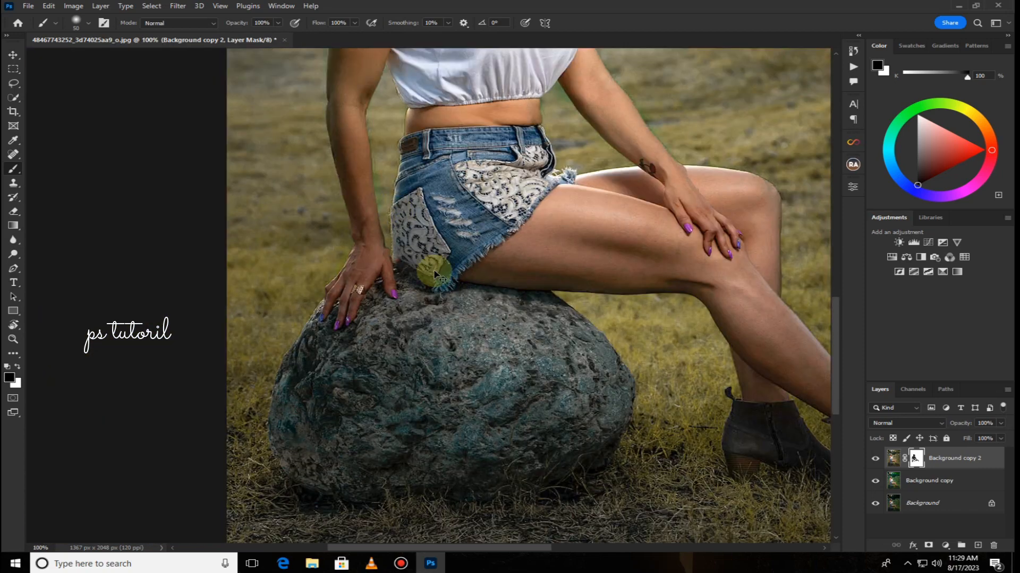
Enlarge the brush to 90 px and paint black on the mask over the woman's legs and remaining skin areas
key(])
key(])
key(])
key(])
mouse_move(420, 293)
mouse_down()
mouse_move(431, 271)
mouse_move(431, 333)
mouse_move(449, 275)
mouse_move(451, 358)
mouse_move(469, 226)
mouse_move(552, 247)
mouse_move(623, 273)
mouse_move(566, 259)
mouse_move(448, 258)
mouse_move(543, 272)
mouse_move(459, 276)
mouse_move(533, 266)
mouse_move(637, 295)
mouse_move(709, 376)
mouse_move(643, 289)
mouse_move(645, 233)
mouse_move(656, 382)
mouse_move(645, 401)
mouse_move(660, 387)
mouse_move(683, 403)
mouse_move(705, 371)
mouse_move(722, 406)
mouse_move(775, 413)
mouse_move(738, 391)
mouse_move(630, 357)
mouse_up()
drag(550, 298, 536, 445)
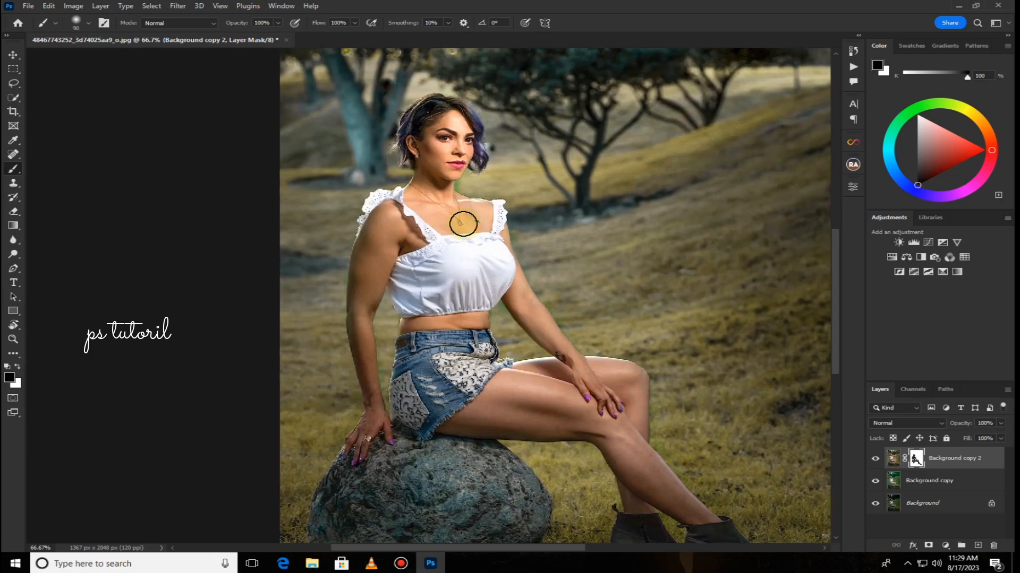
drag(447, 160, 446, 119)
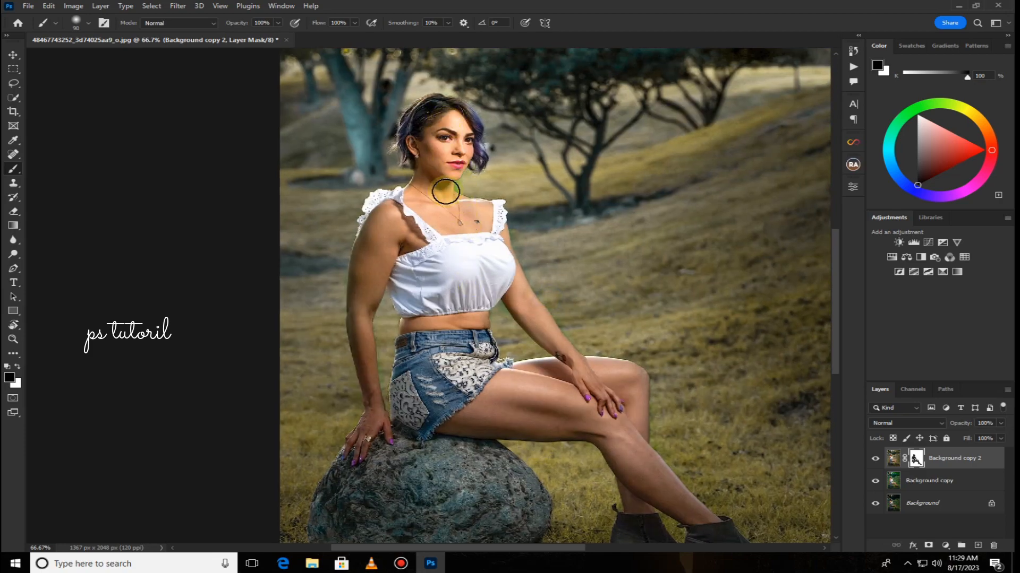
drag(460, 219, 440, 370)
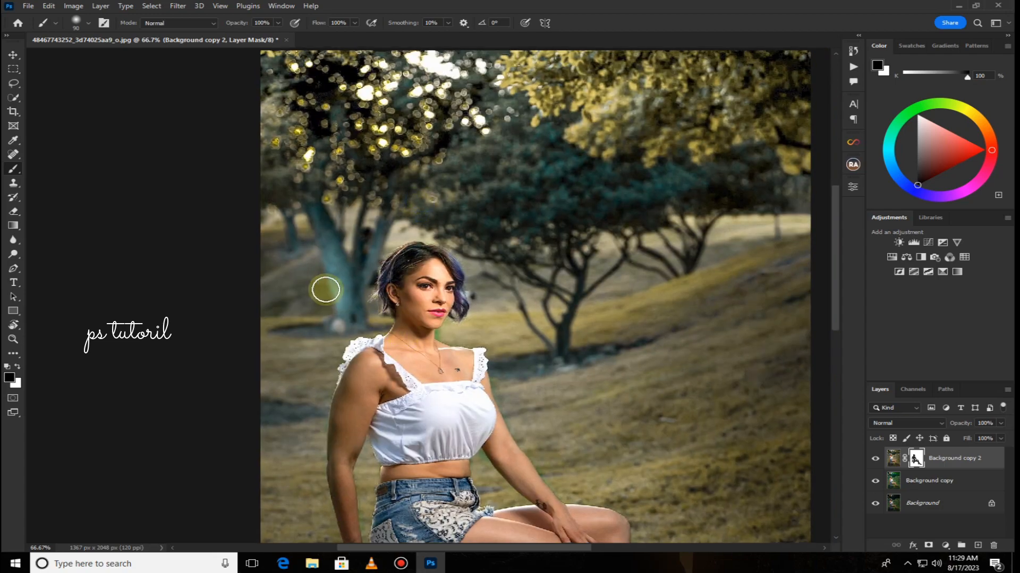
Reduce the brush to 70 px and paint black on the mask over the tree trunk behind the woman
key([)
key([)
mouse_move(325, 280)
mouse_down()
mouse_move(317, 210)
mouse_move(357, 328)
mouse_move(351, 316)
mouse_move(377, 227)
mouse_up()
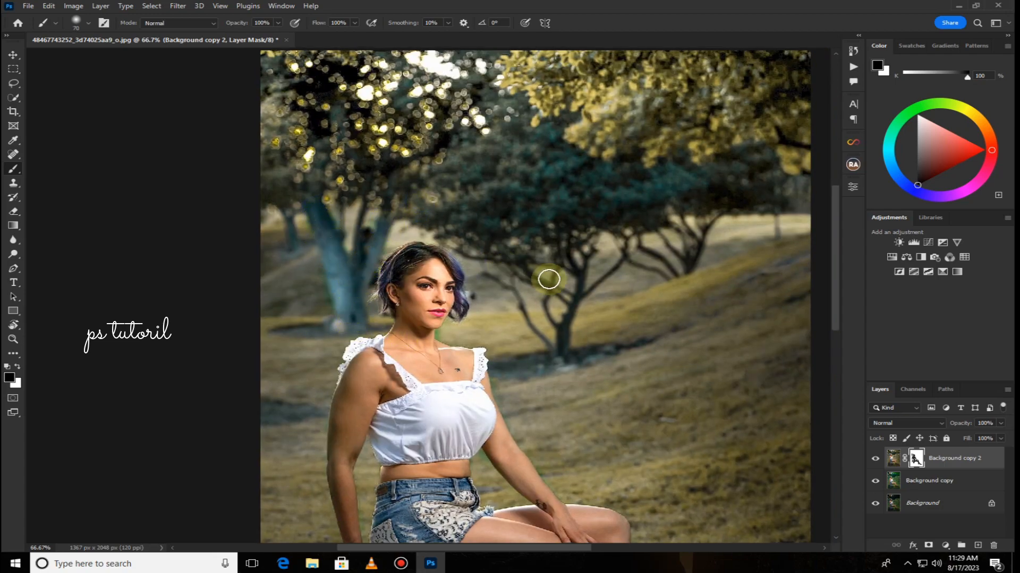
key(ctrl+minus)
key(ctrl+minus)
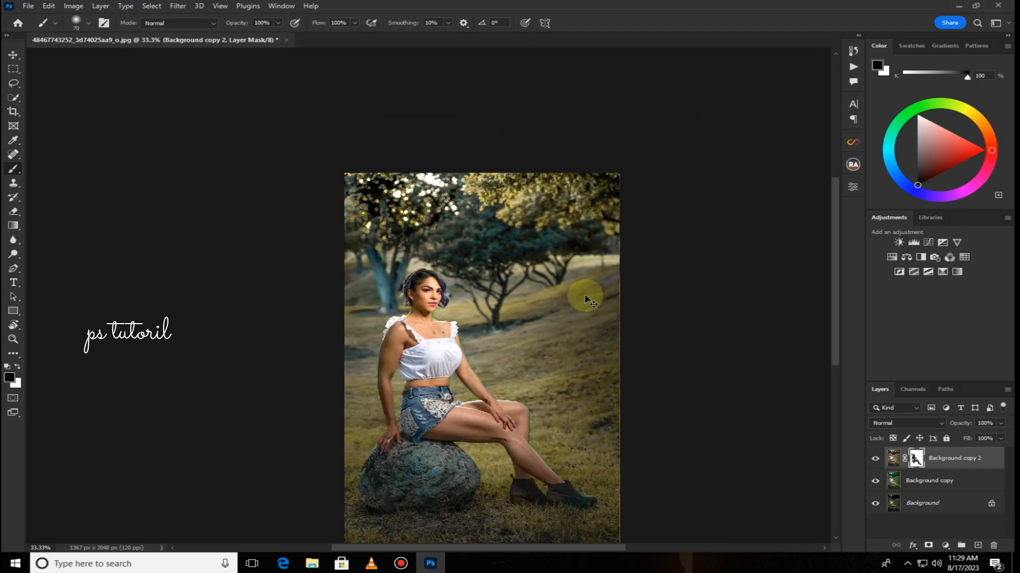
Paint the mask white with a 30 px brush over the green spill beside the woman's neck and hair
key(ctrl+plus)
key(ctrl+plus)
key(ctrl+plus)
key(ctrl+plus)
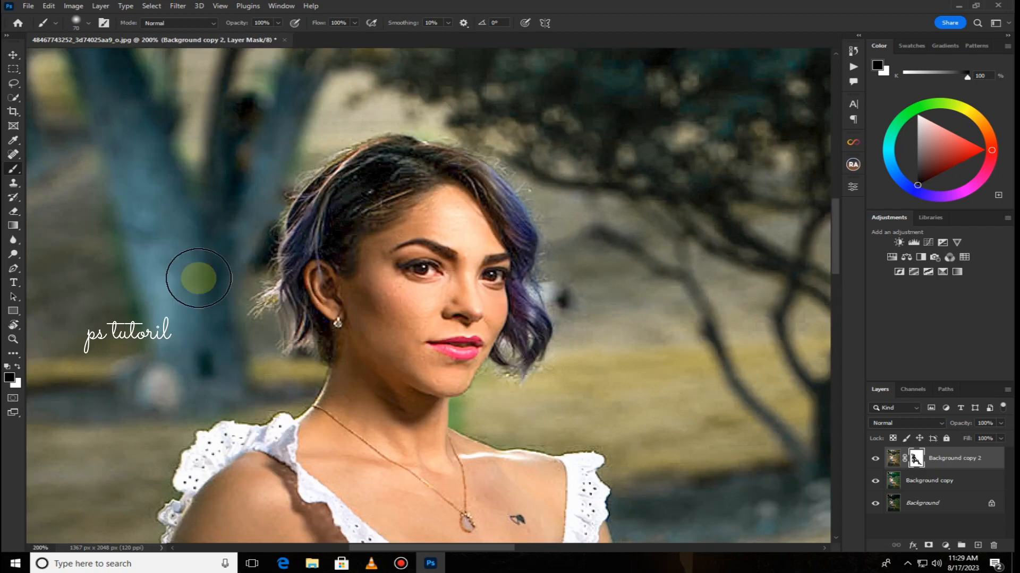
click(17, 367)
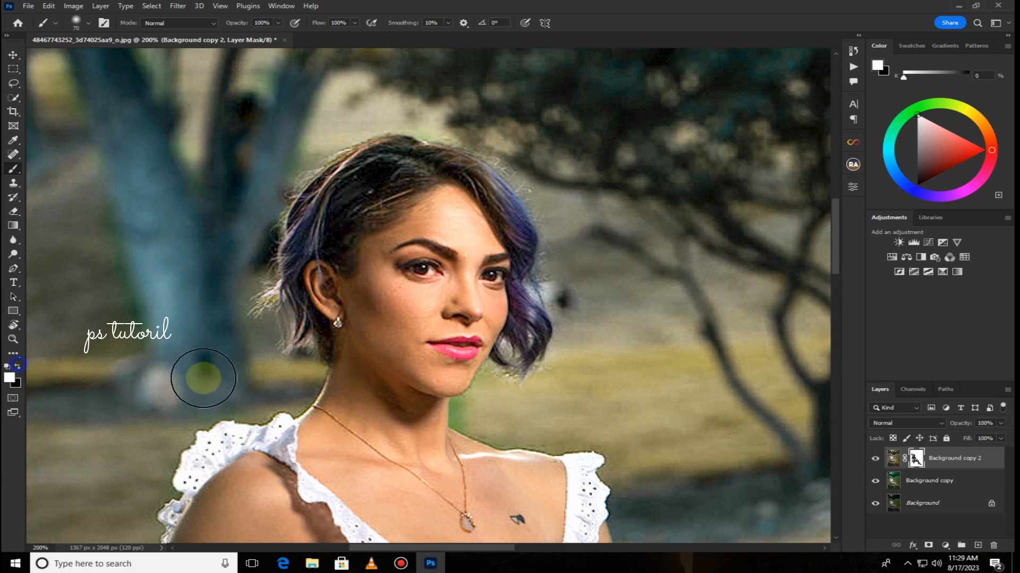
key(bracketleft)
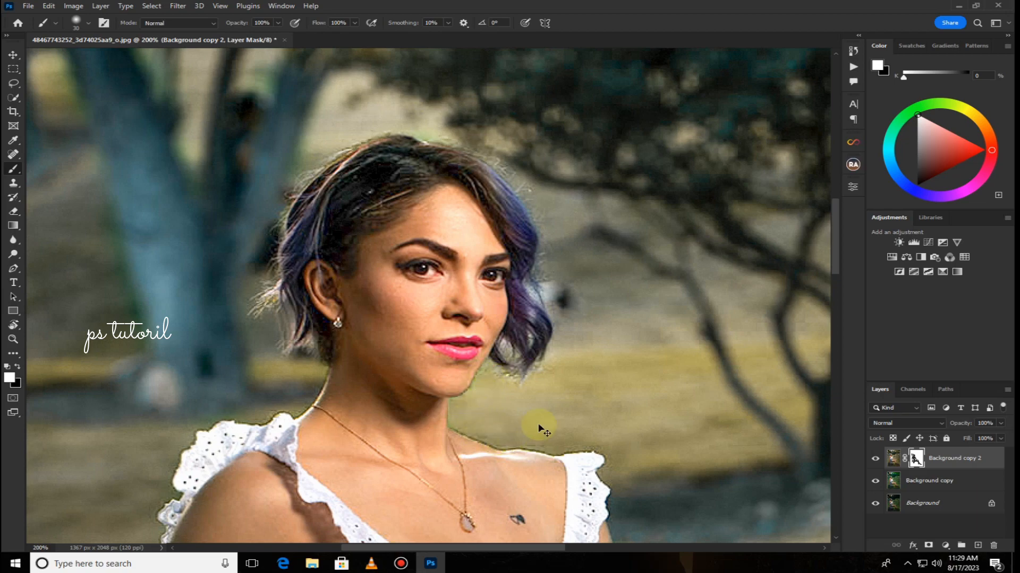
key(ctrl+minus)
key(ctrl+minus)
key(ctrl+minus)
key(ctrl+minus)
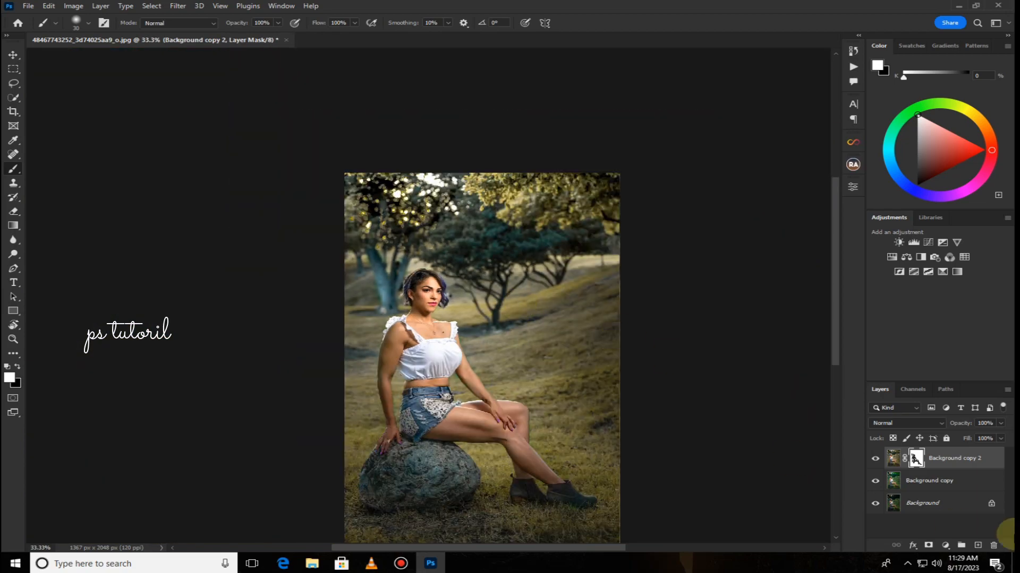
Merge Background copy 2 down into Background copy, and toggle the merged layer's visibility to compare it with the original
right_click(947, 460)
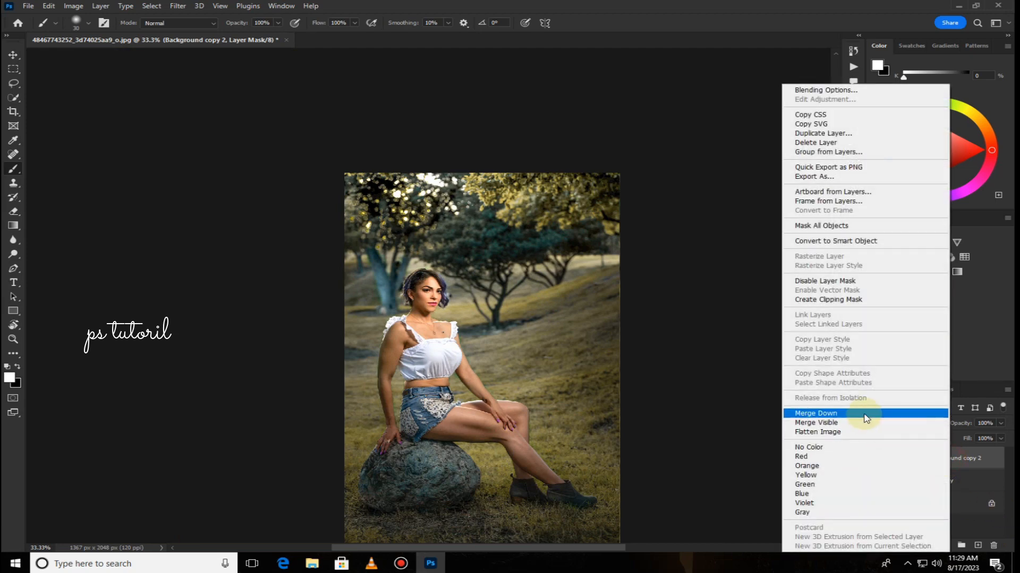
click(865, 418)
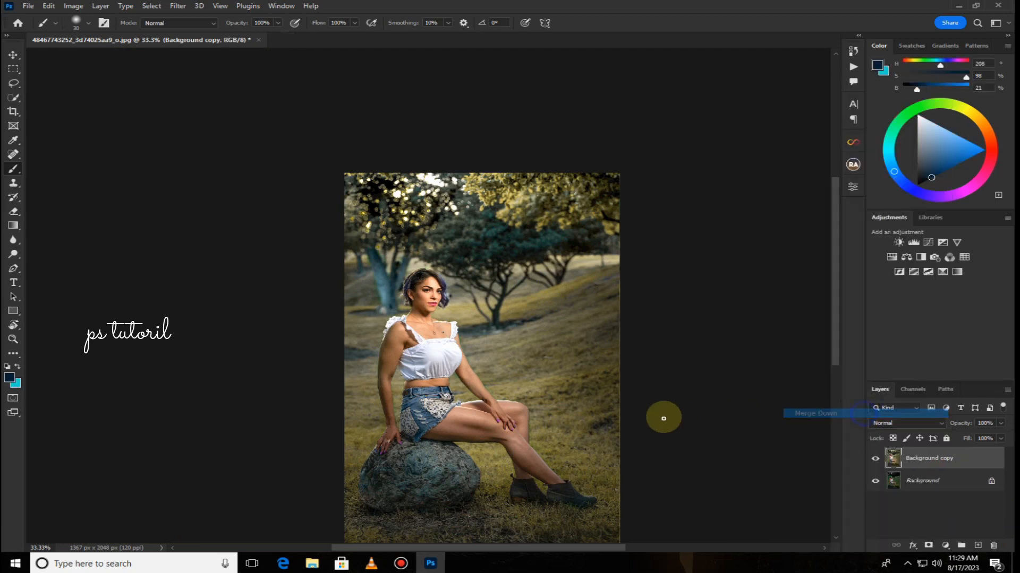
click(875, 458)
click(875, 457)
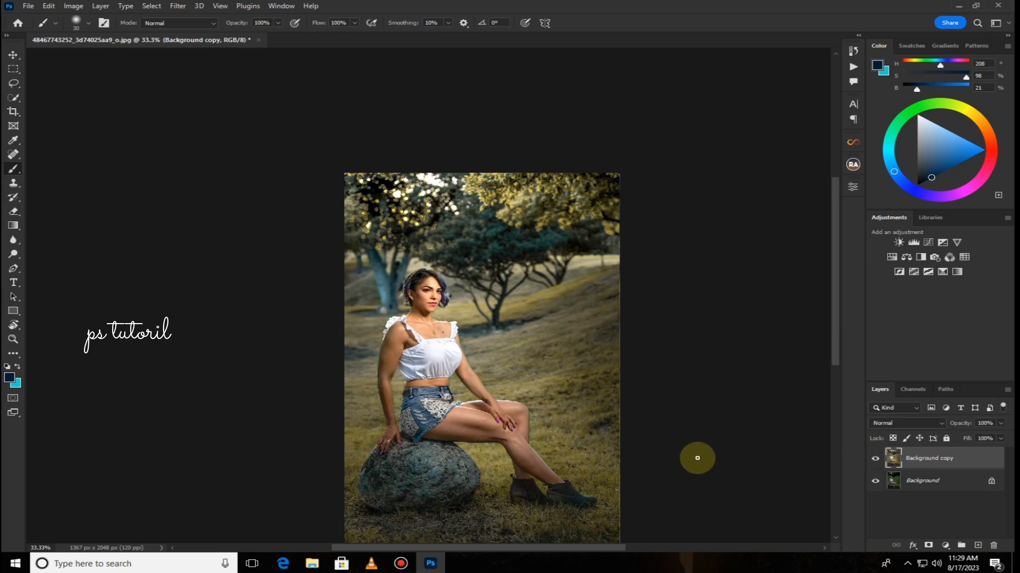
scroll(611, 306, up, 6)
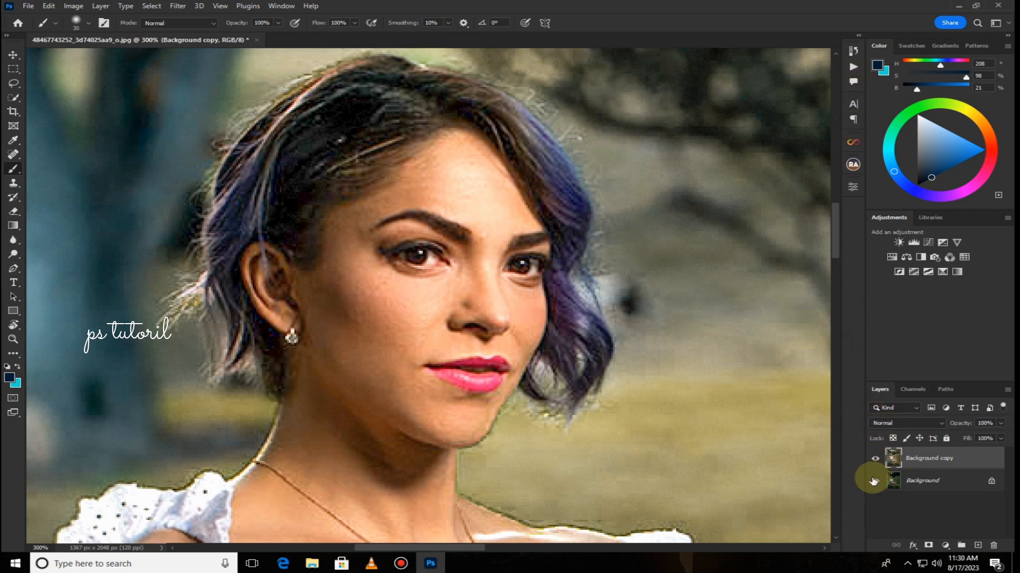
Run the skin action on the Background copy layer, continuing past each unavailable Select command
click(850, 68)
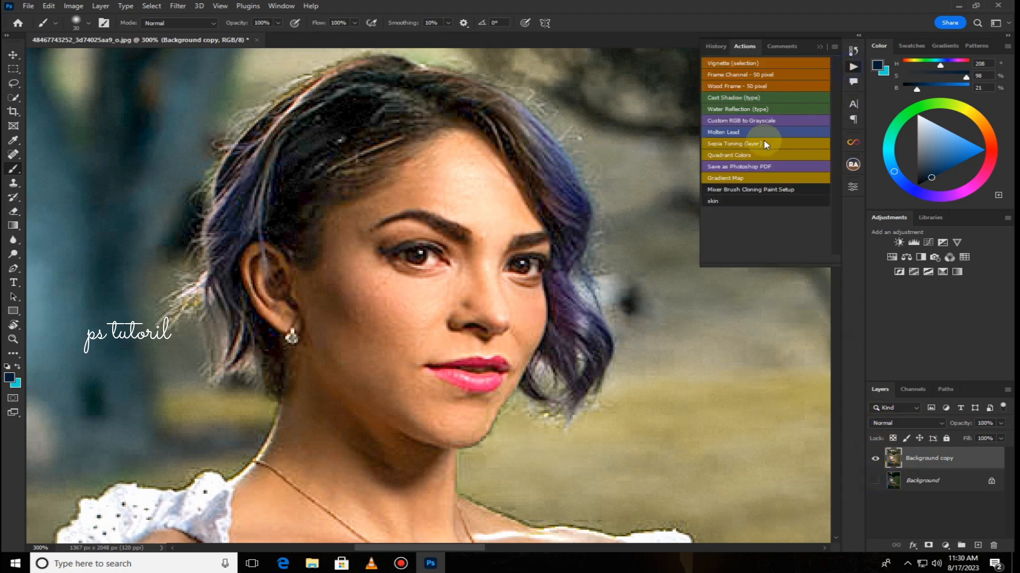
click(725, 200)
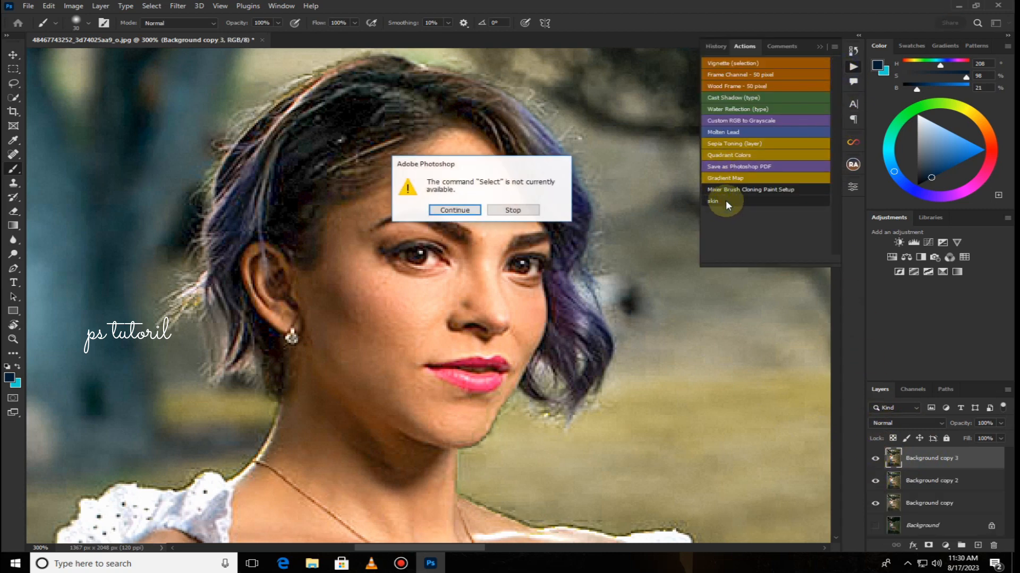
click(450, 212)
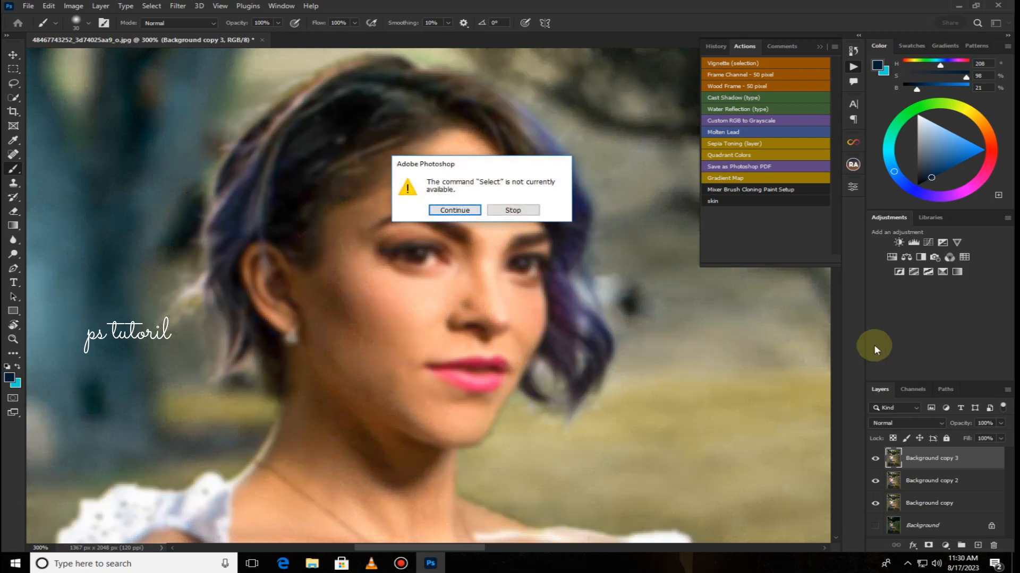
click(458, 210)
click(463, 210)
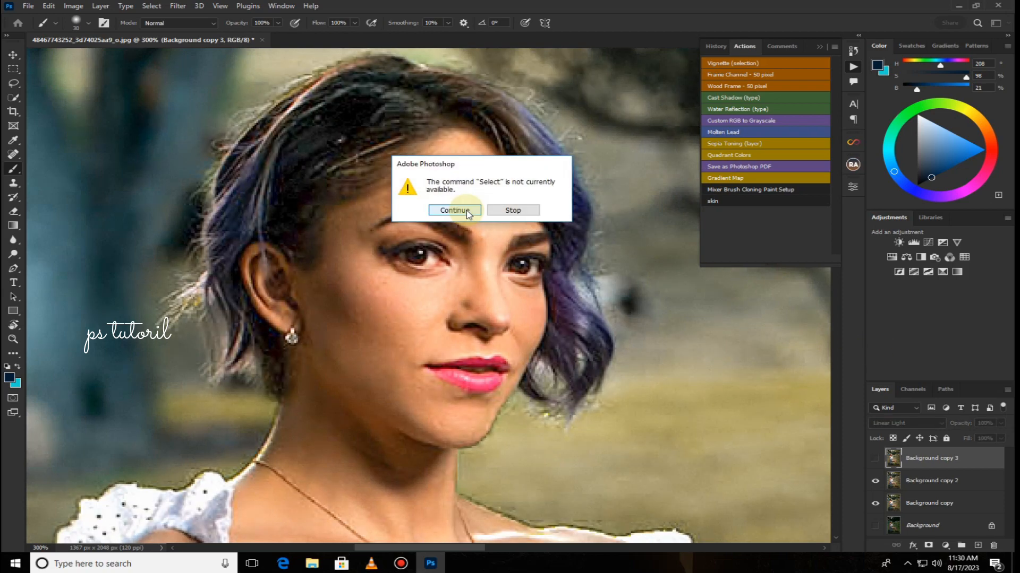
click(468, 211)
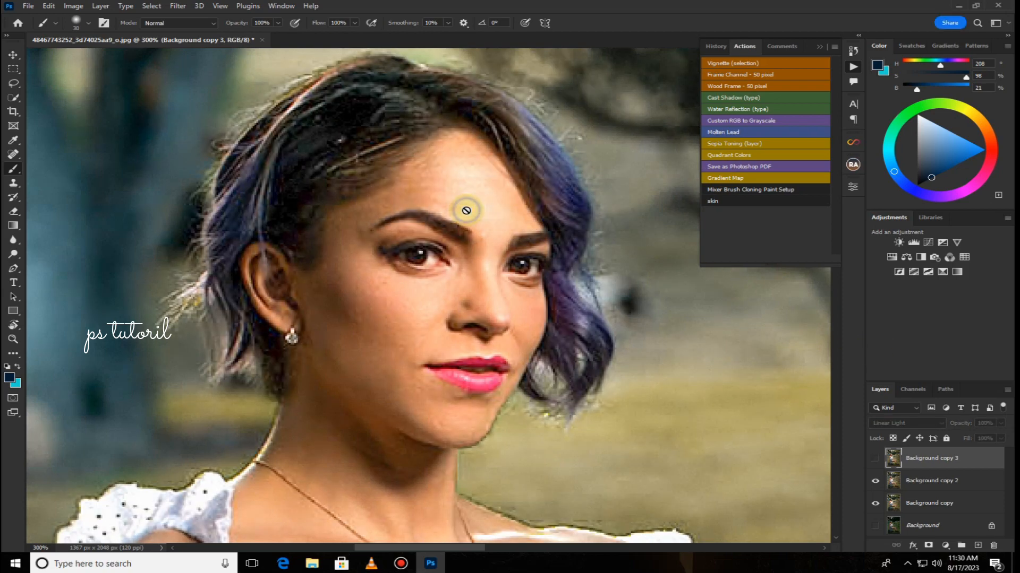
Smooth the forehead and the skin around the eye on Background copy 2 with a 20 px Mixer Brush
click(921, 480)
right_click(13, 169)
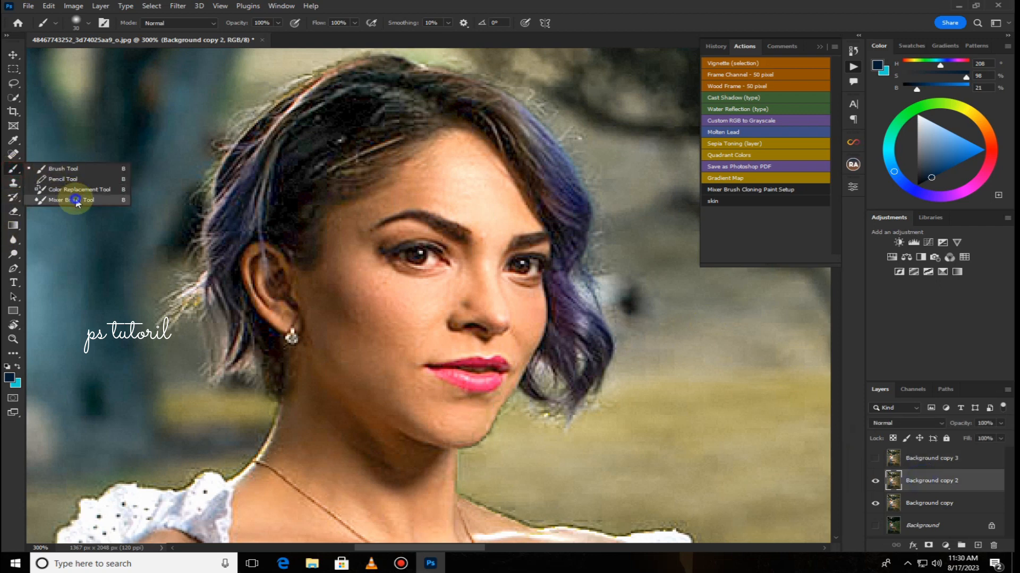
click(76, 200)
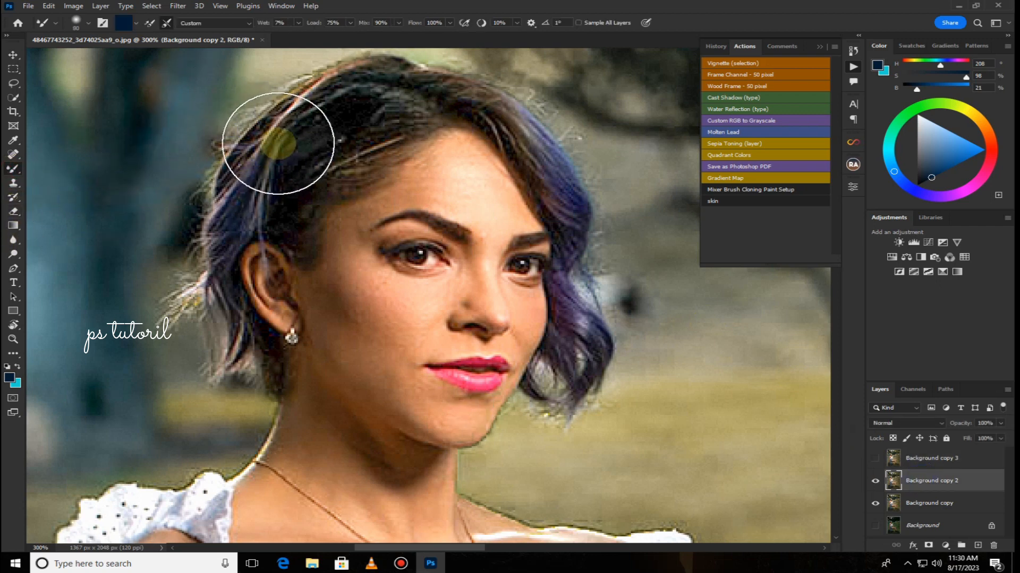
key(bracketleft)
key(bracketleft)
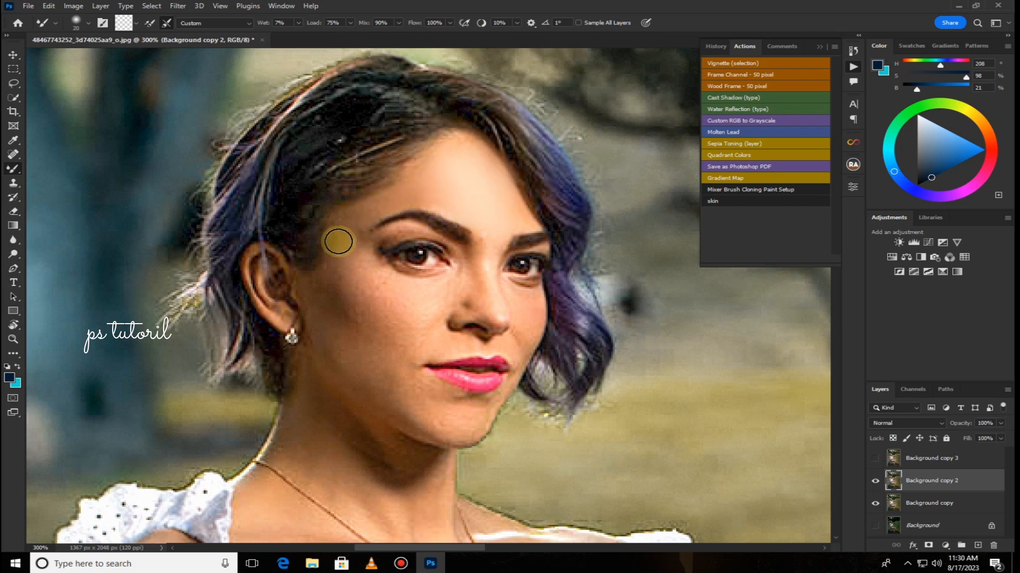
drag(460, 185, 485, 219)
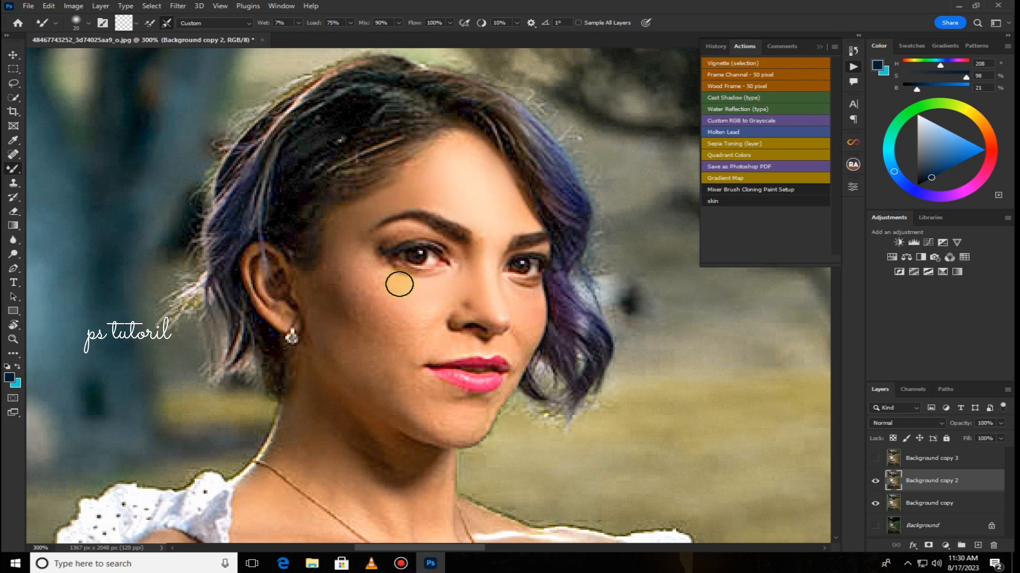
drag(339, 268, 369, 277)
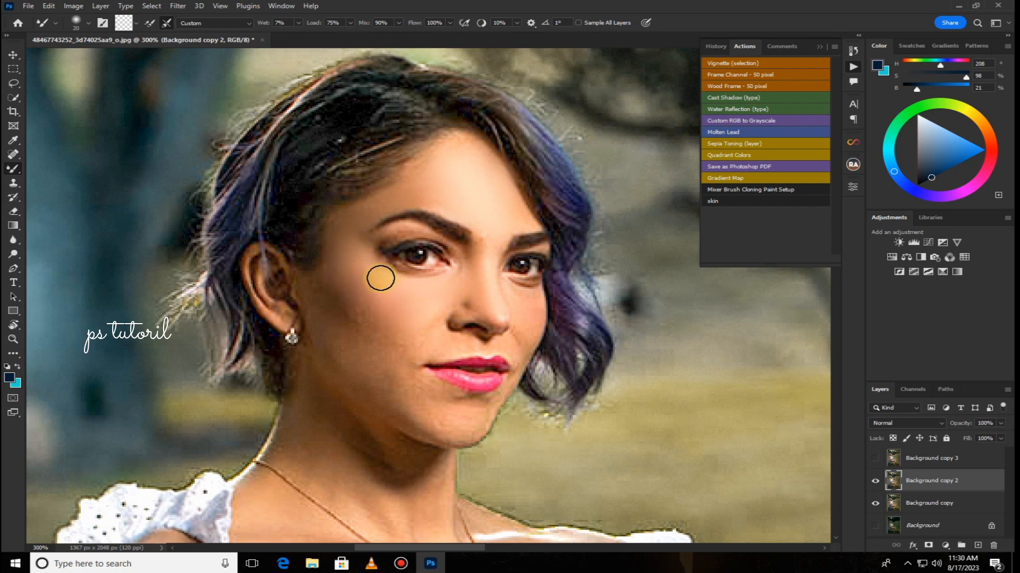
Enlarge the Mixer Brush to 25 px and above and blend the cheek from the ear across to the nose
key(bracketright)
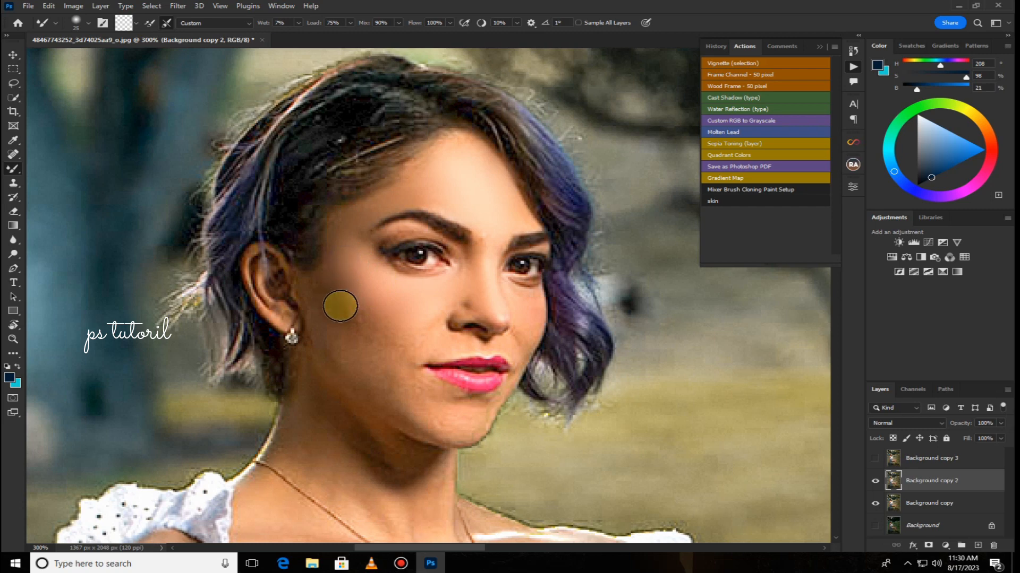
mouse_move(340, 306)
mouse_down()
mouse_move(369, 311)
mouse_move(362, 337)
mouse_move(405, 346)
mouse_move(396, 357)
mouse_move(318, 285)
mouse_up()
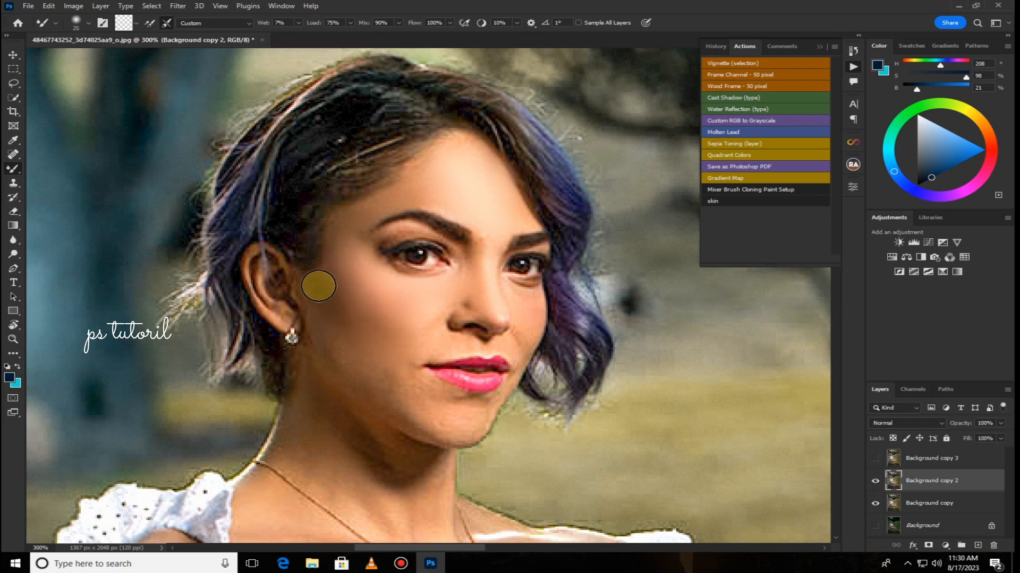
mouse_move(335, 331)
mouse_down()
mouse_move(364, 377)
mouse_move(370, 349)
mouse_move(384, 359)
mouse_move(403, 306)
mouse_move(361, 311)
mouse_move(352, 363)
mouse_move(366, 387)
mouse_move(387, 376)
mouse_move(406, 342)
mouse_up()
key(])
key(])
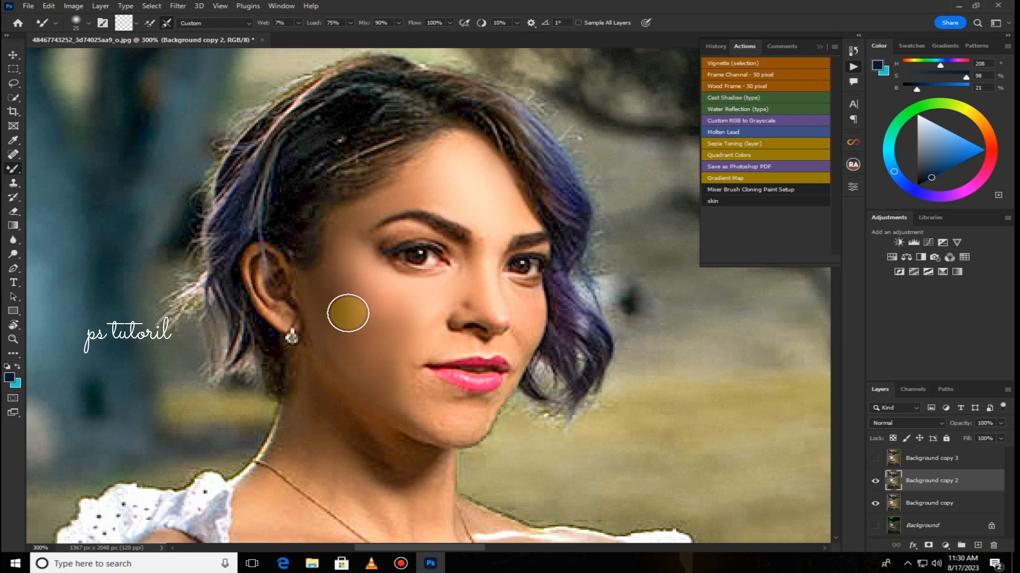
mouse_move(348, 298)
mouse_down()
mouse_move(364, 341)
mouse_move(356, 322)
mouse_move(361, 336)
mouse_move(405, 315)
mouse_move(367, 339)
mouse_move(383, 323)
mouse_move(390, 337)
mouse_move(394, 314)
mouse_move(400, 328)
mouse_move(386, 352)
mouse_move(355, 328)
mouse_move(356, 361)
mouse_move(383, 377)
mouse_move(516, 308)
mouse_up()
Smooth the skin around the nose, mouth, chin and ear with the Mixer Brush between 15 and 20 px
key(bracketleft)
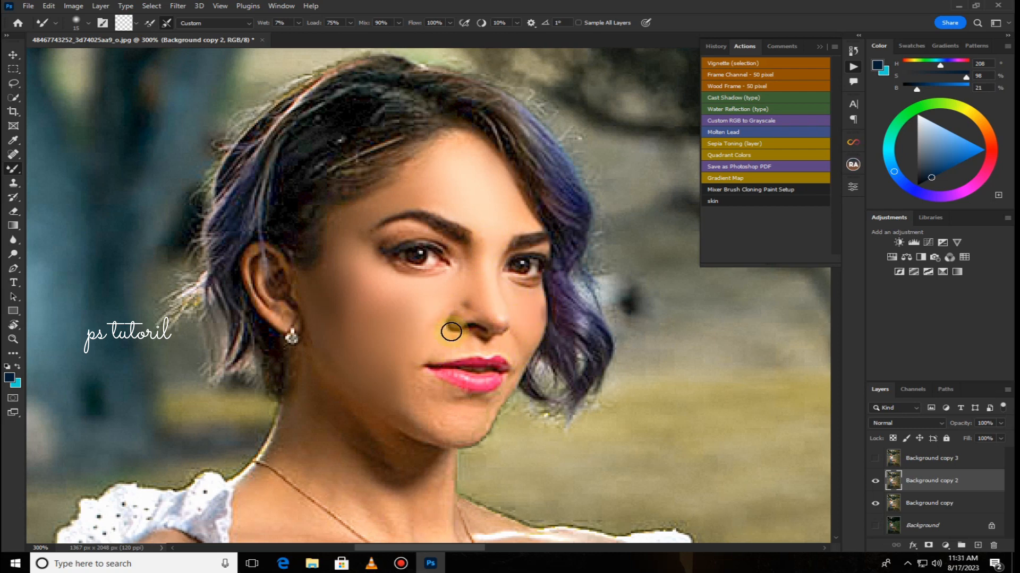
key(bracketright)
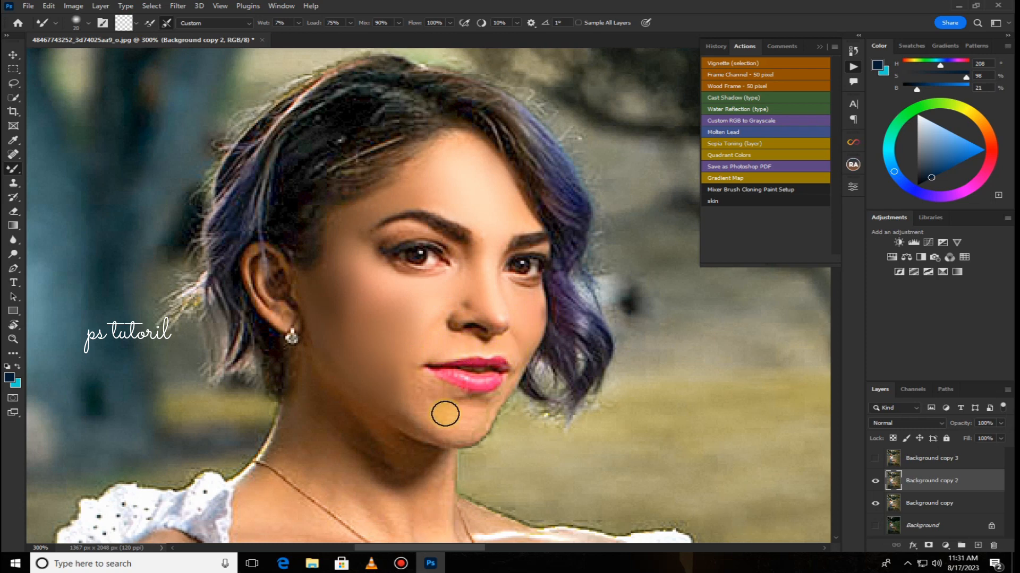
key(bracketright)
mouse_move(412, 367)
mouse_down()
mouse_move(411, 405)
mouse_move(458, 415)
mouse_move(404, 372)
mouse_move(411, 394)
mouse_move(400, 395)
mouse_move(418, 418)
mouse_move(452, 422)
mouse_move(384, 386)
mouse_move(480, 404)
mouse_up()
key(bracketleft)
key(bracketleft)
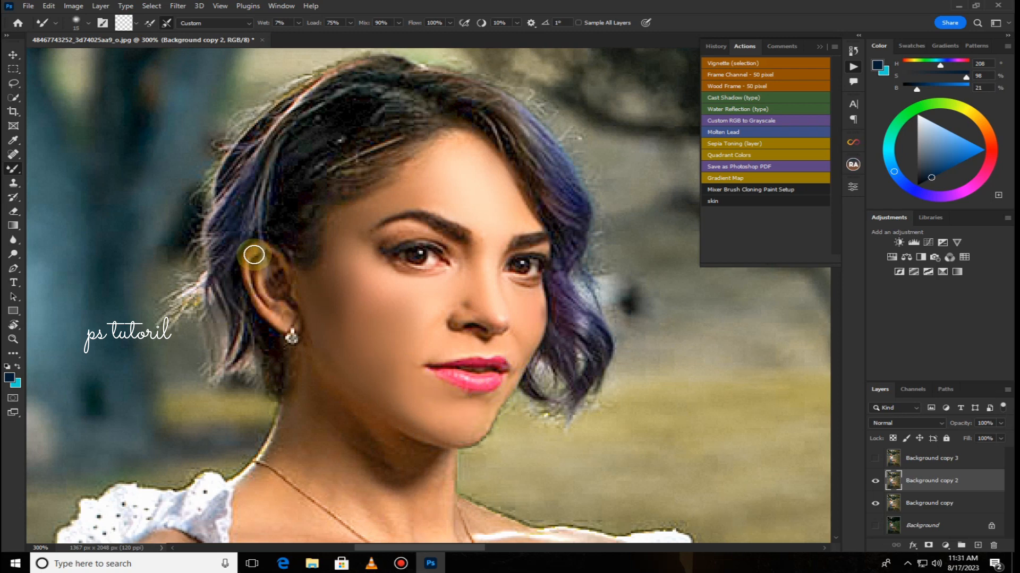
Blend the skin beneath the jaw with the Mixer Brush at 20 px and the upper chest at 30 px
key(bracketright)
key(bracketright)
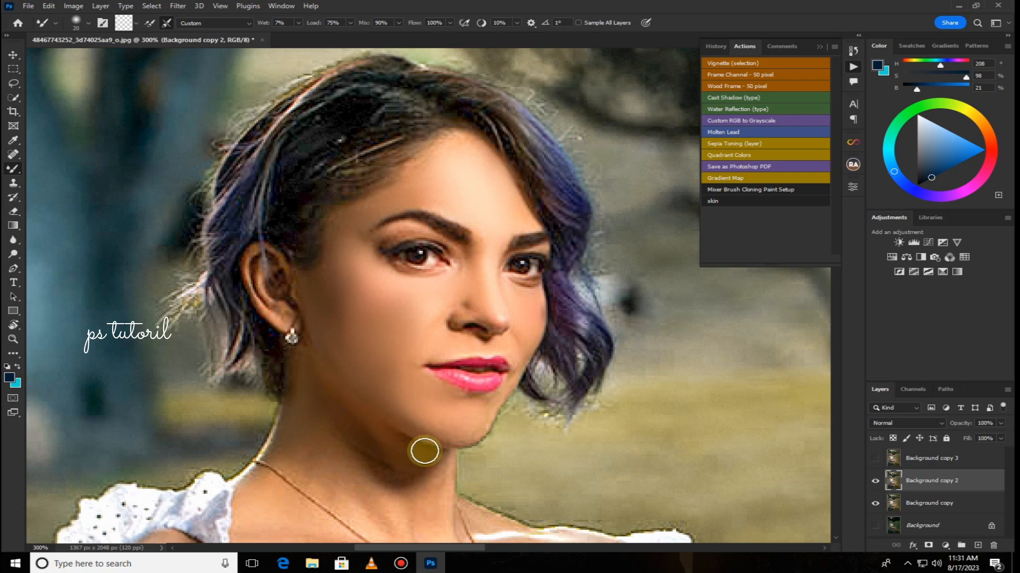
scroll(405, 455, down, 10)
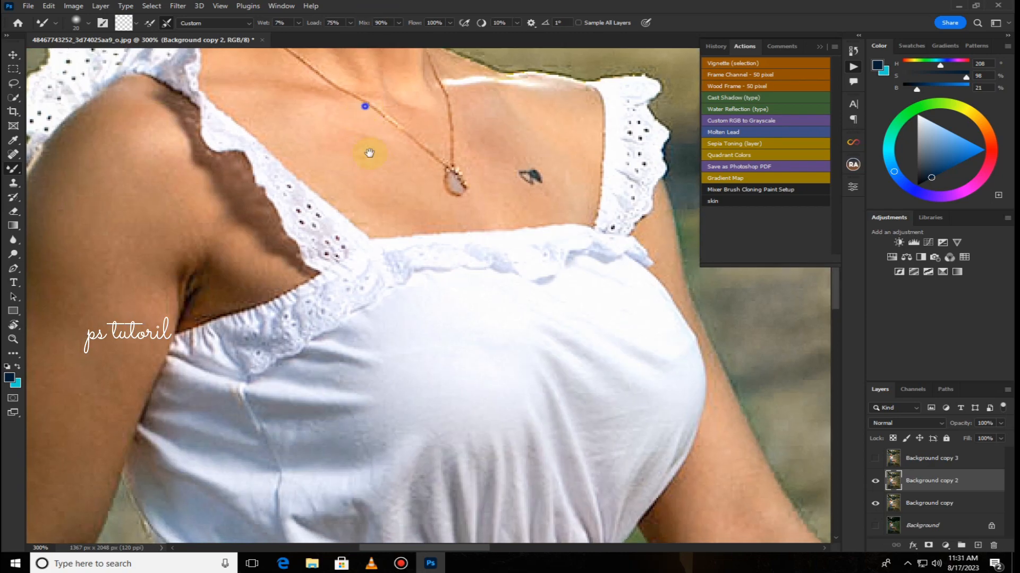
drag(369, 153, 386, 232)
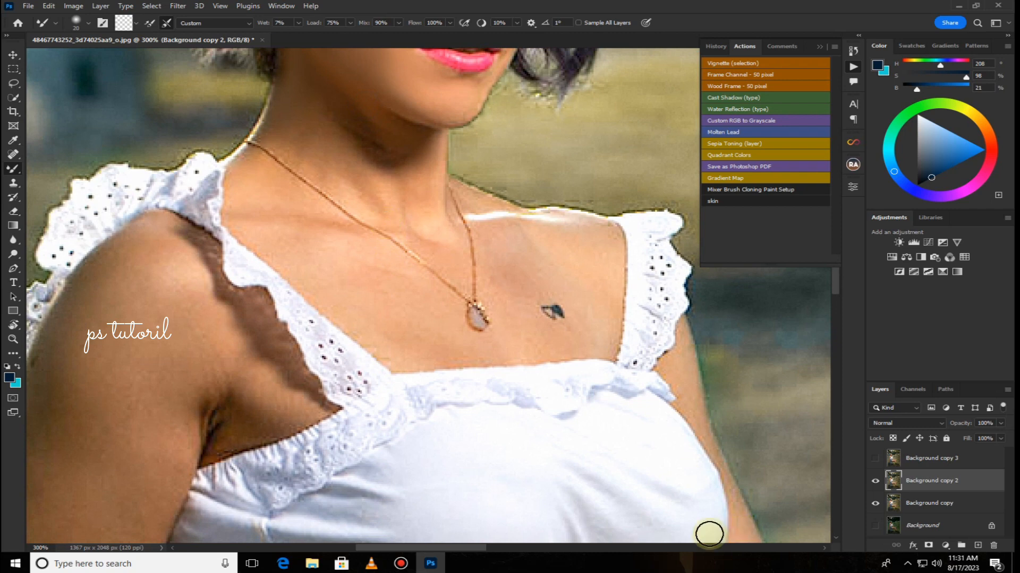
key(bracketright)
key(bracketright)
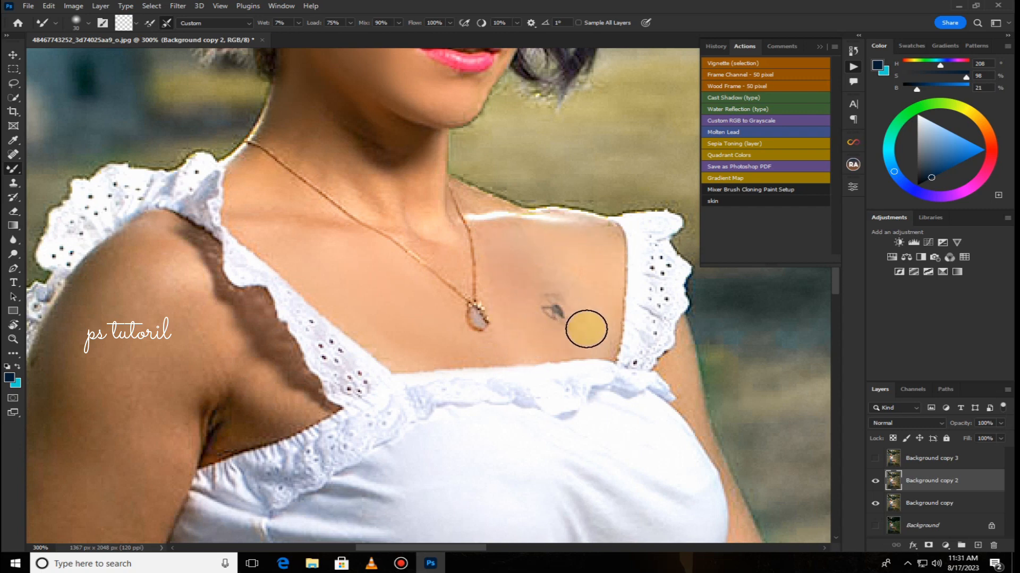
Reduce the Mixer Brush to 25 px and smooth the neck and the skin around the necklace
drag(502, 310, 534, 398)
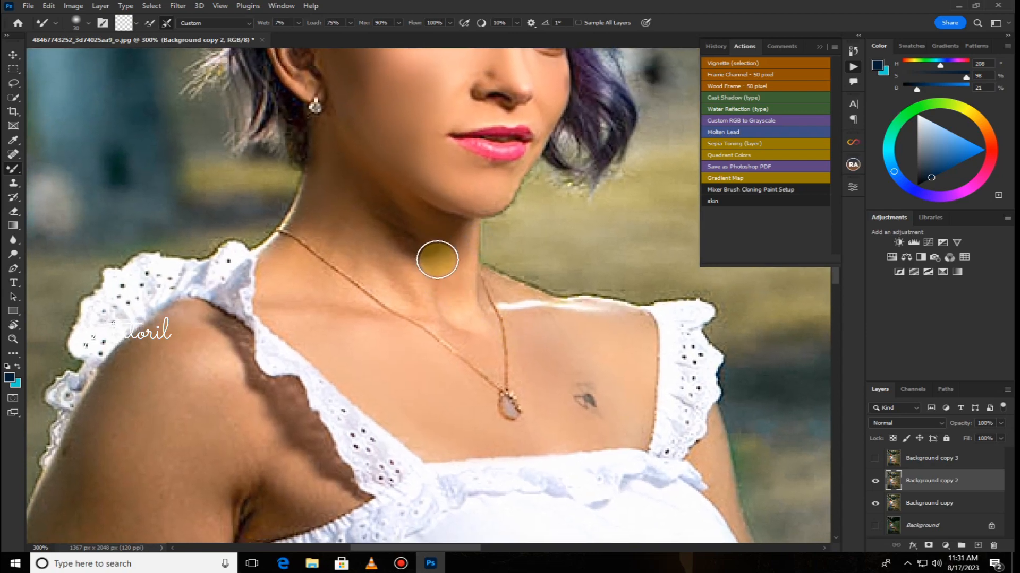
alt+click(453, 238)
key(bracketleft)
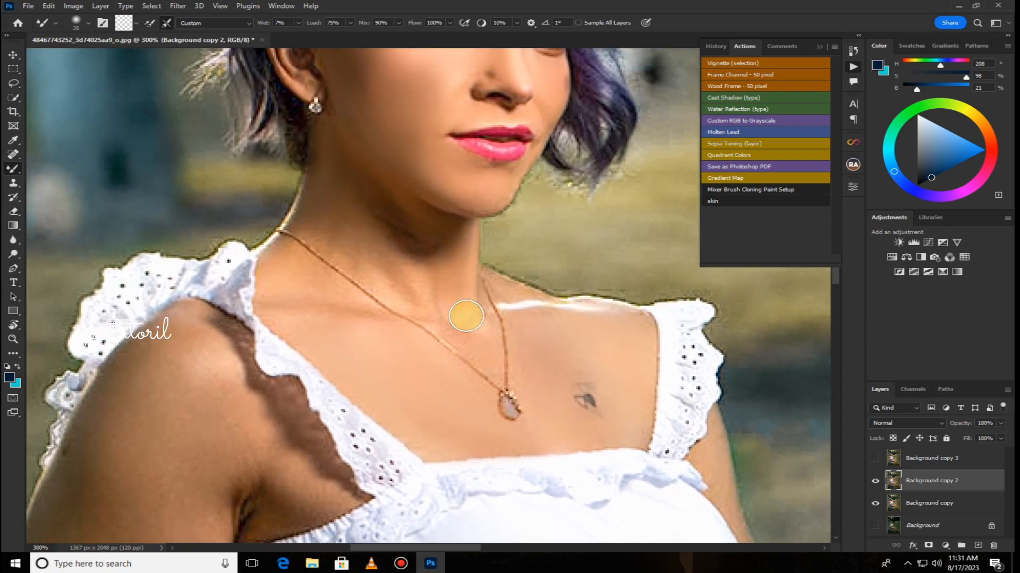
mouse_move(402, 215)
mouse_down()
mouse_move(410, 246)
mouse_move(339, 182)
mouse_move(441, 261)
mouse_move(407, 210)
mouse_move(437, 236)
mouse_up()
mouse_move(349, 209)
mouse_down()
mouse_move(395, 267)
mouse_move(355, 211)
mouse_move(422, 309)
mouse_move(414, 257)
mouse_move(465, 353)
mouse_up()
mouse_move(385, 289)
mouse_down()
mouse_move(299, 219)
mouse_move(407, 313)
mouse_move(328, 199)
mouse_move(389, 289)
mouse_move(424, 316)
mouse_move(293, 250)
mouse_move(341, 298)
mouse_move(388, 324)
mouse_move(308, 249)
mouse_up()
Smooth the woman's shoulder beside the dress strap with the Mixer Brush
drag(338, 346, 553, 290)
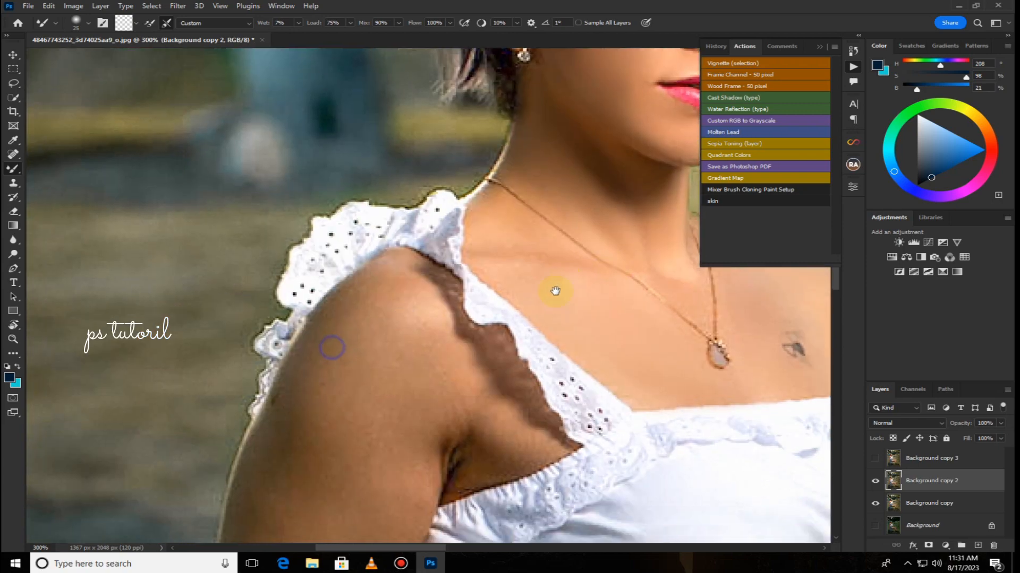
mouse_move(334, 296)
mouse_down()
mouse_move(397, 277)
mouse_move(408, 291)
mouse_move(407, 264)
mouse_up()
mouse_move(442, 306)
mouse_down()
mouse_move(496, 404)
mouse_move(549, 457)
mouse_up()
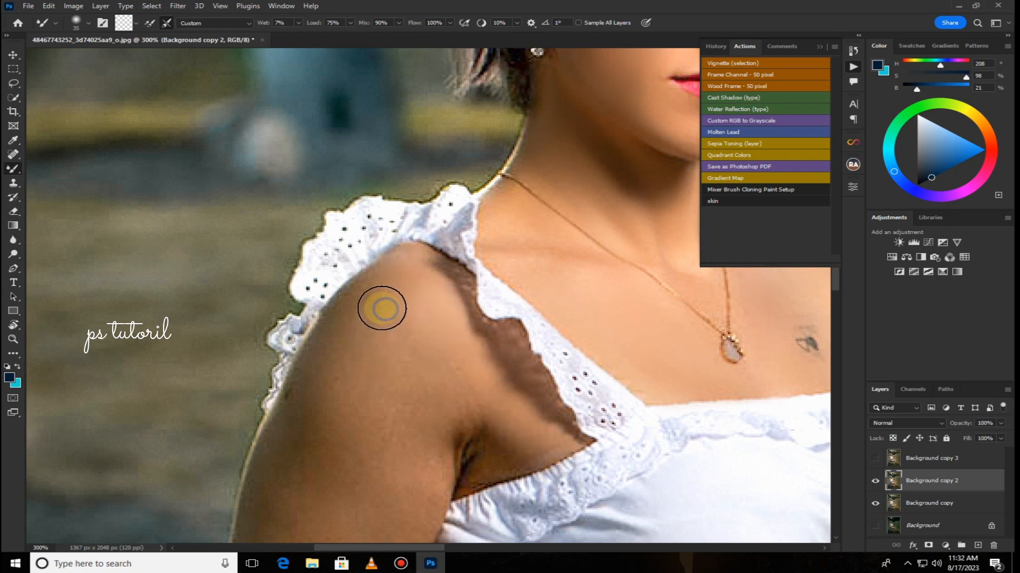
mouse_move(381, 308)
mouse_down()
mouse_move(347, 326)
mouse_move(341, 375)
mouse_up()
Enlarge the Mixer Brush to 60 px and smooth the arm resting on the rock from upper arm to wrist
scroll(414, 336, down, 3)
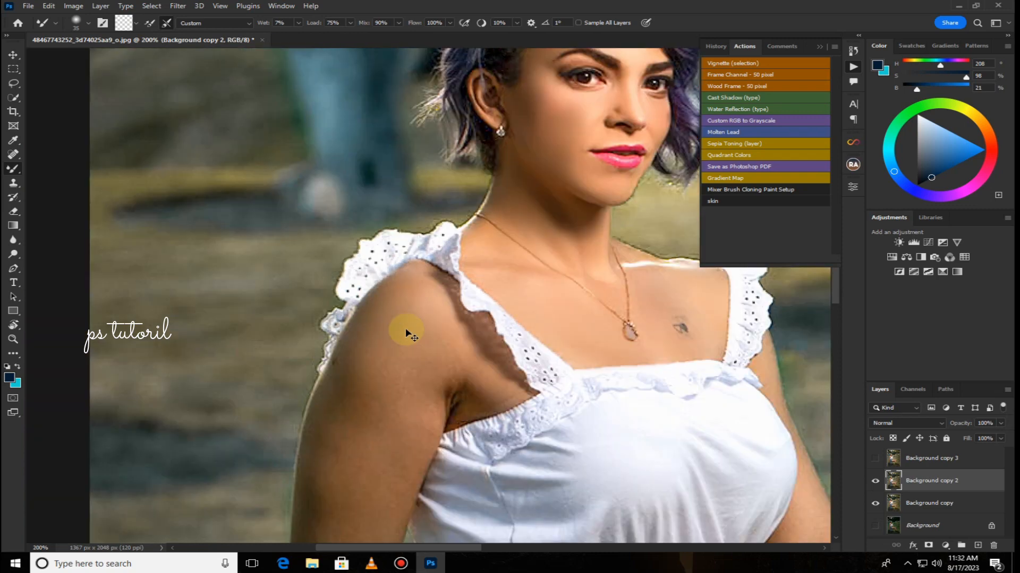
key(])
mouse_move(410, 332)
mouse_down()
mouse_move(411, 308)
mouse_move(400, 355)
mouse_move(411, 323)
mouse_move(423, 323)
mouse_move(403, 343)
mouse_move(420, 339)
mouse_move(422, 324)
mouse_move(421, 363)
mouse_move(404, 393)
mouse_move(389, 331)
mouse_move(380, 377)
mouse_move(399, 388)
mouse_move(413, 373)
mouse_move(392, 441)
mouse_move(373, 430)
mouse_move(374, 412)
mouse_move(379, 455)
mouse_move(380, 344)
mouse_move(392, 363)
mouse_move(399, 435)
mouse_move(378, 353)
mouse_up()
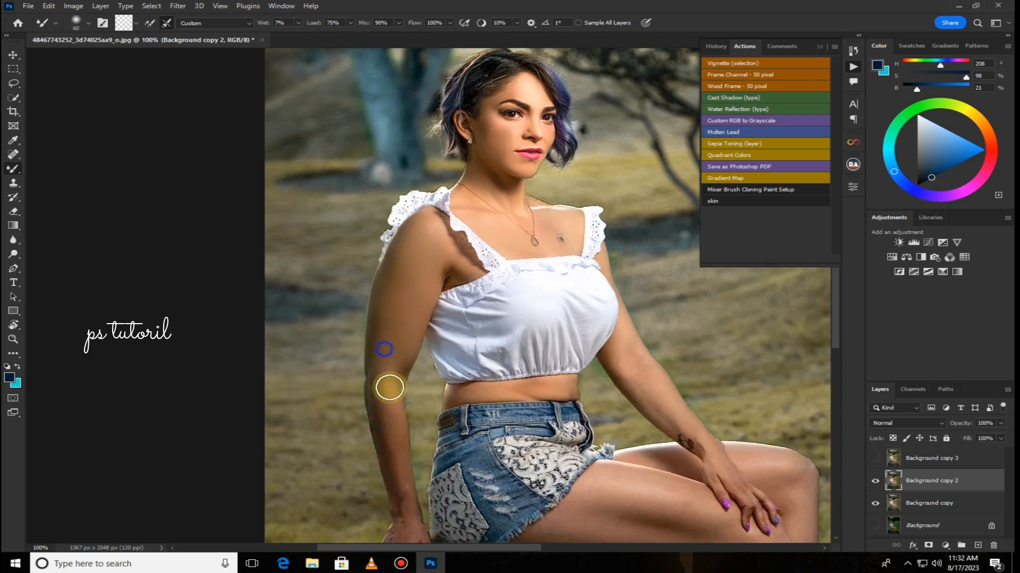
mouse_move(389, 387)
mouse_down()
mouse_move(397, 442)
mouse_move(390, 462)
mouse_move(398, 483)
mouse_move(397, 439)
mouse_move(405, 478)
mouse_move(400, 511)
mouse_move(405, 504)
mouse_move(415, 532)
mouse_move(388, 414)
mouse_up()
drag(407, 467, 408, 357)
mouse_move(400, 398)
mouse_down()
mouse_move(403, 437)
mouse_move(395, 412)
mouse_move(391, 432)
mouse_move(446, 405)
mouse_move(390, 476)
mouse_up()
mouse_move(386, 364)
mouse_down()
mouse_move(482, 353)
mouse_move(488, 363)
mouse_move(437, 367)
mouse_up()
Blend the skin by the armpit and along the arm resting on the knee with a 45 px Mixer Brush
drag(460, 221, 433, 258)
drag(333, 272, 360, 273)
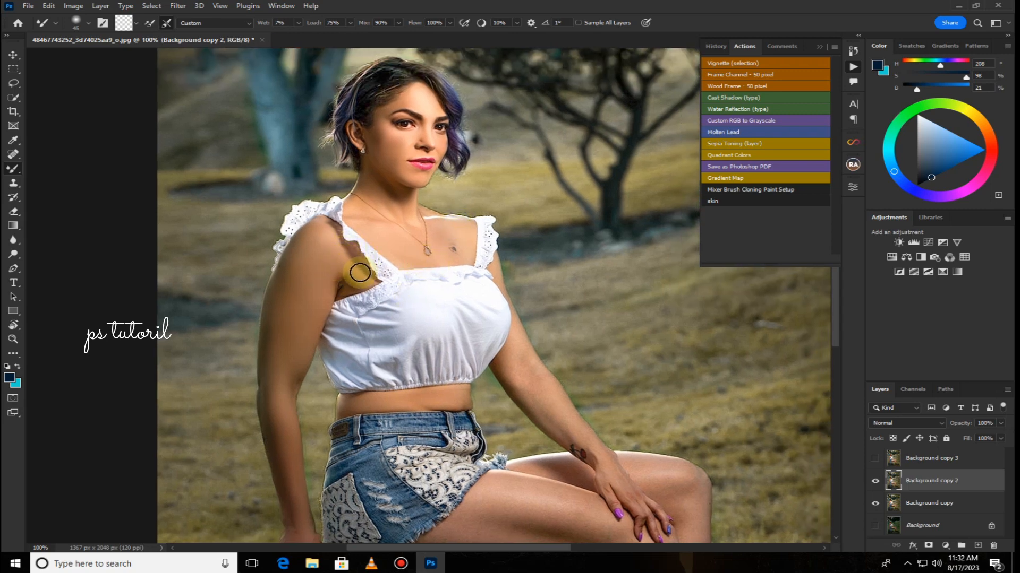
mouse_move(498, 267)
mouse_down()
mouse_move(538, 376)
mouse_move(507, 334)
mouse_move(516, 350)
mouse_move(516, 336)
mouse_move(502, 363)
mouse_move(537, 405)
mouse_move(510, 359)
mouse_move(546, 397)
mouse_move(519, 357)
mouse_move(554, 401)
mouse_move(525, 349)
mouse_move(587, 438)
mouse_move(532, 387)
mouse_move(570, 431)
mouse_move(528, 393)
mouse_move(560, 434)
mouse_move(553, 430)
mouse_move(507, 364)
mouse_up()
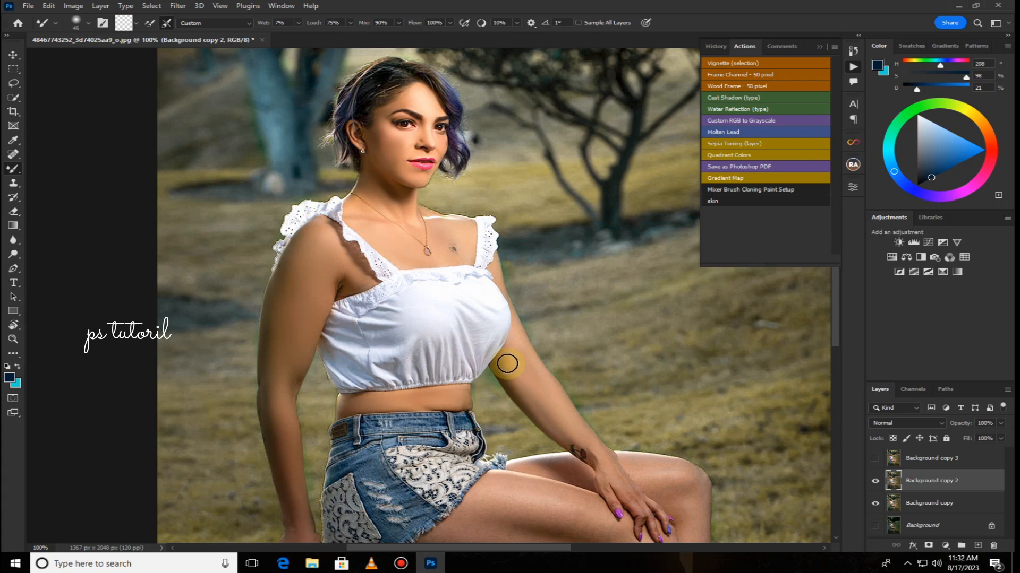
mouse_move(543, 395)
mouse_down()
mouse_move(626, 485)
mouse_move(536, 453)
mouse_up()
Smooth the thighs, knees and lower legs with the Mixer Brush, using 70 px and 50 px sizes
scroll(527, 285, down, 5)
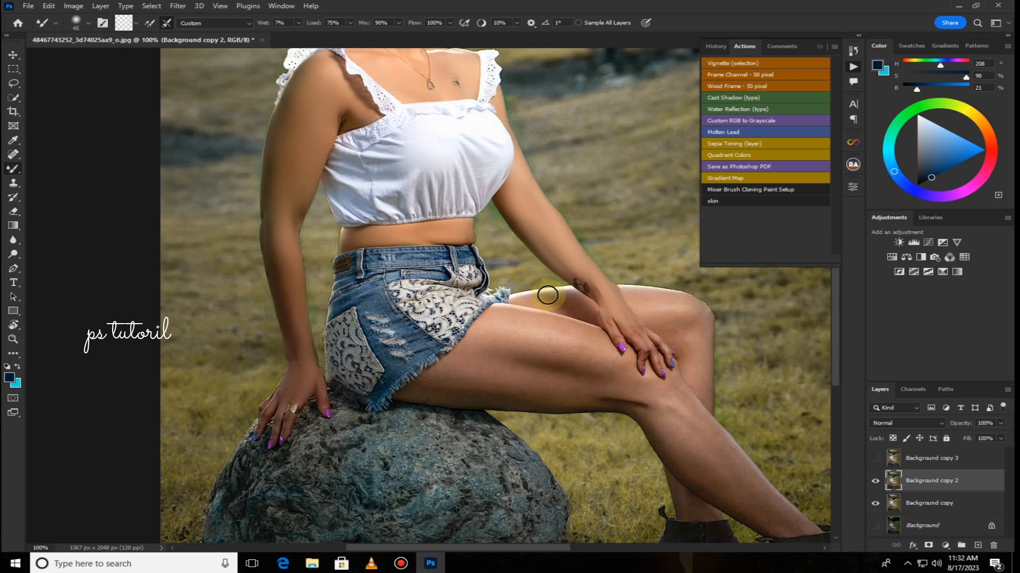
mouse_move(495, 322)
mouse_down()
mouse_move(603, 351)
mouse_move(483, 337)
mouse_move(591, 368)
mouse_move(476, 353)
mouse_move(465, 357)
mouse_move(581, 382)
mouse_move(451, 371)
mouse_move(428, 382)
mouse_move(597, 389)
mouse_move(487, 358)
mouse_move(481, 345)
mouse_move(431, 390)
mouse_move(409, 392)
mouse_move(610, 391)
mouse_move(572, 339)
mouse_move(523, 326)
mouse_move(604, 337)
mouse_move(611, 368)
mouse_move(672, 405)
mouse_move(608, 368)
mouse_move(721, 473)
mouse_move(646, 414)
mouse_move(697, 474)
mouse_move(753, 503)
mouse_move(664, 386)
mouse_move(737, 479)
mouse_move(686, 406)
mouse_move(641, 380)
mouse_up()
drag(695, 444, 453, 295)
mouse_move(538, 388)
mouse_down()
mouse_move(467, 292)
mouse_move(549, 382)
mouse_move(432, 313)
mouse_move(432, 292)
mouse_up()
drag(421, 289, 401, 356)
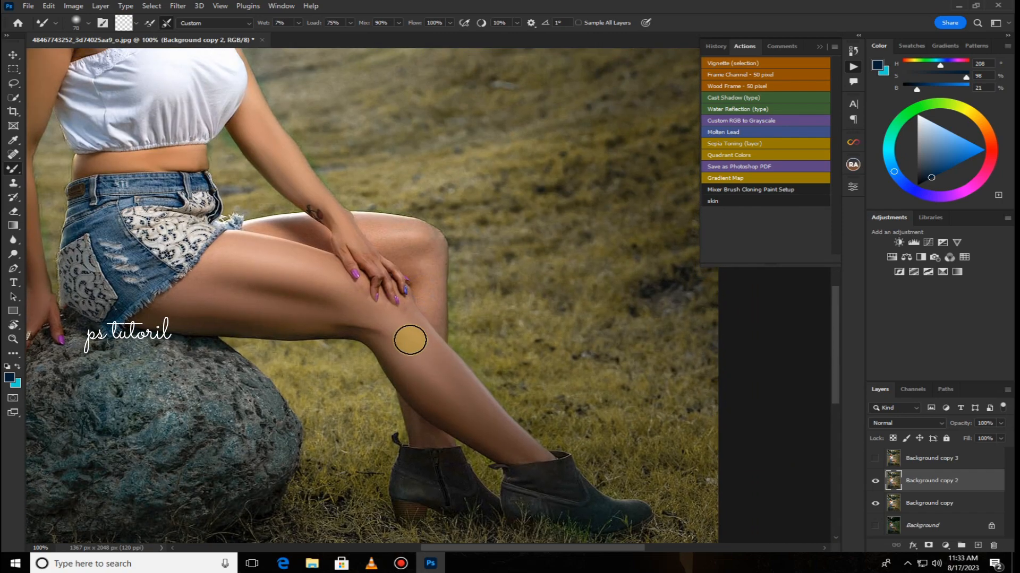
key(bracketleft)
key(bracketleft)
mouse_move(435, 241)
mouse_down()
mouse_move(435, 318)
mouse_move(421, 260)
mouse_move(435, 324)
mouse_move(433, 250)
mouse_move(410, 227)
mouse_move(363, 217)
mouse_move(378, 241)
mouse_move(417, 245)
mouse_move(362, 219)
mouse_move(417, 248)
mouse_move(423, 279)
mouse_move(378, 244)
mouse_move(421, 282)
mouse_move(431, 234)
mouse_move(408, 232)
mouse_move(410, 272)
mouse_up()
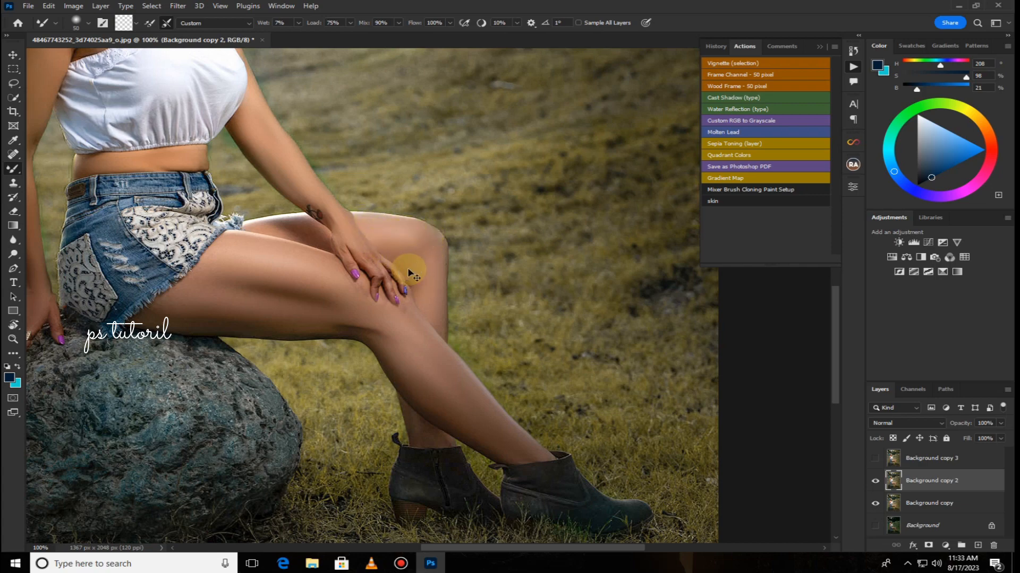
Toggle the visibility of Background copy 3 to compare the whole retouched portrait with and without its texture
key(ctrl+minus)
key(ctrl+minus)
key(ctrl+minus)
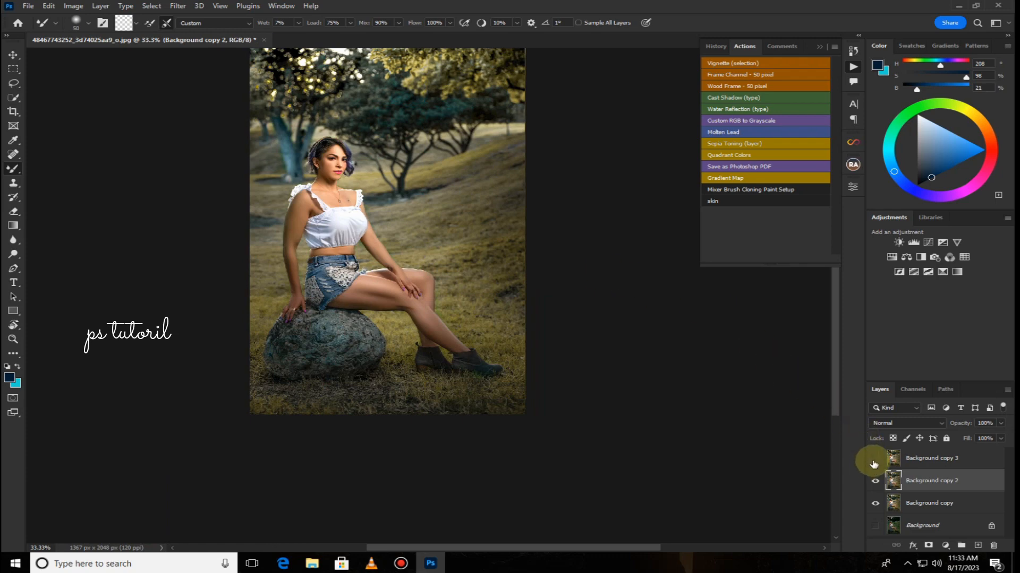
click(874, 463)
click(874, 460)
click(926, 457)
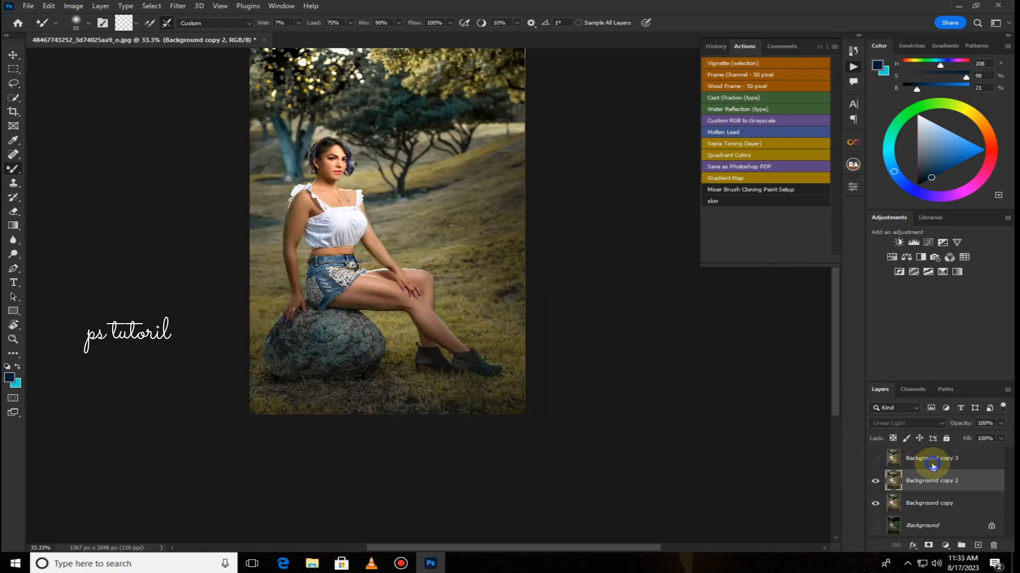
click(876, 459)
click(876, 459)
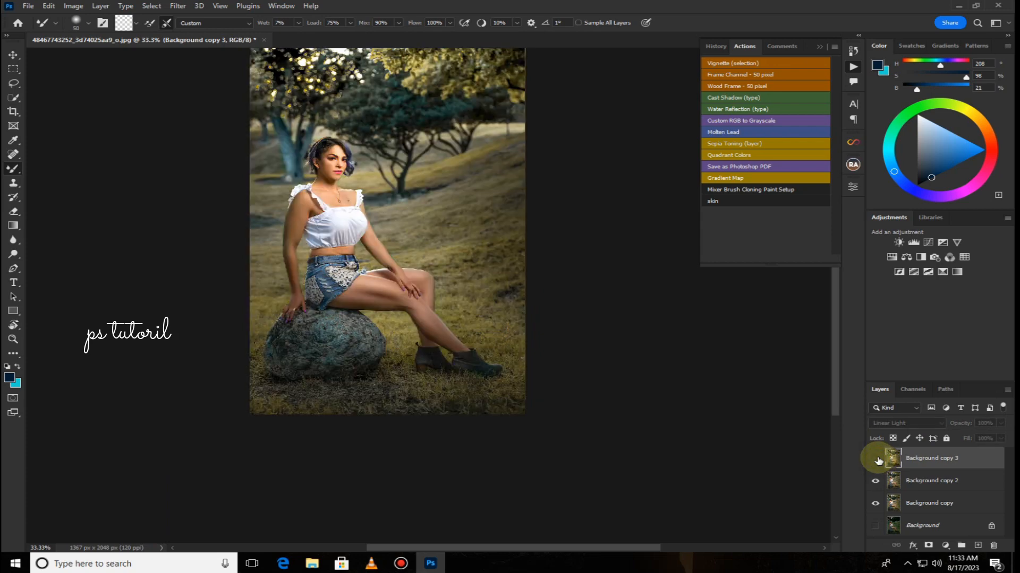
key(ctrl+plus)
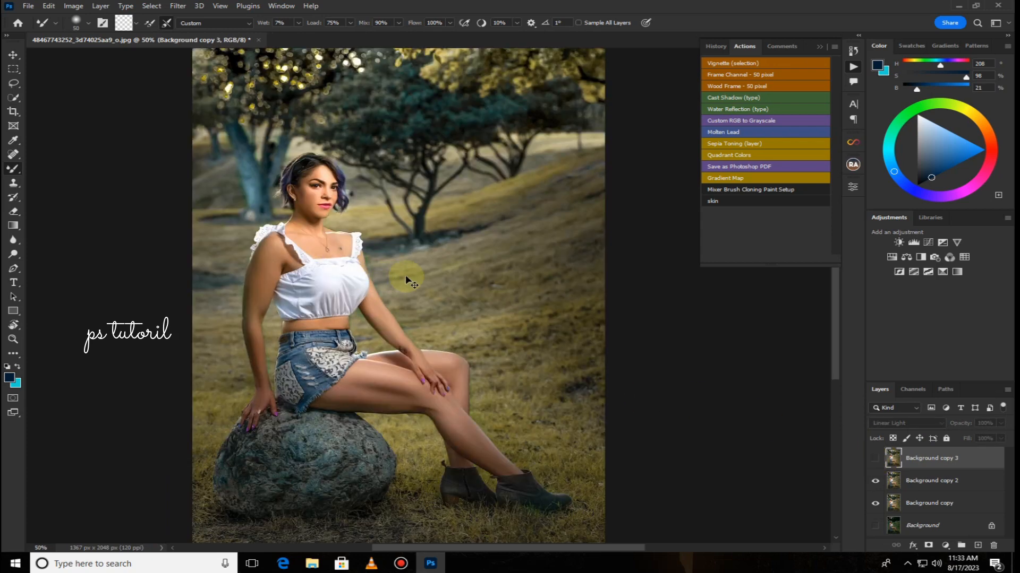
Collapse the Actions panel and toggle the visibility of Background copy 3 to compare the portrait with and without it
key(ctrl+plus)
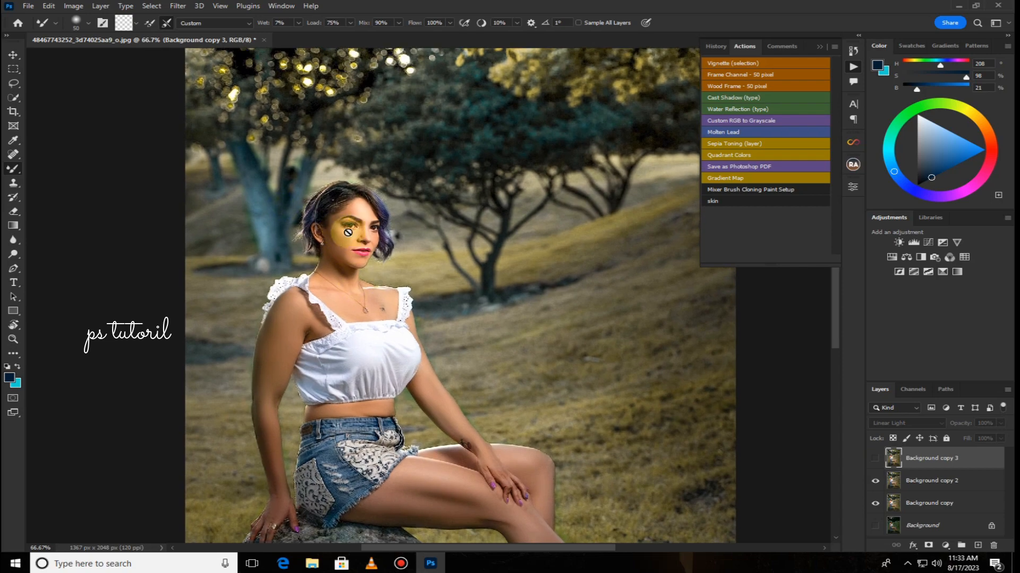
click(13, 55)
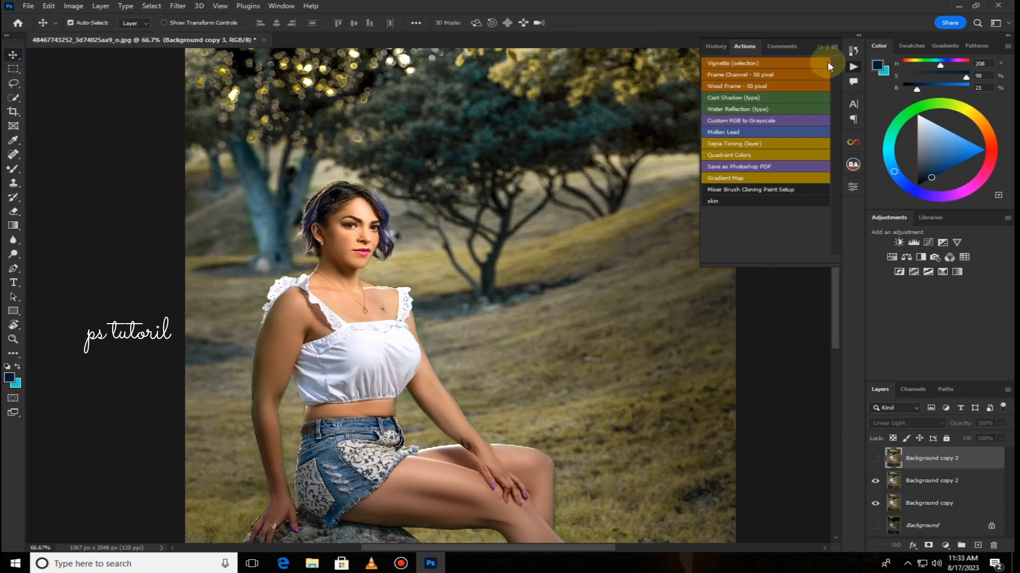
click(819, 47)
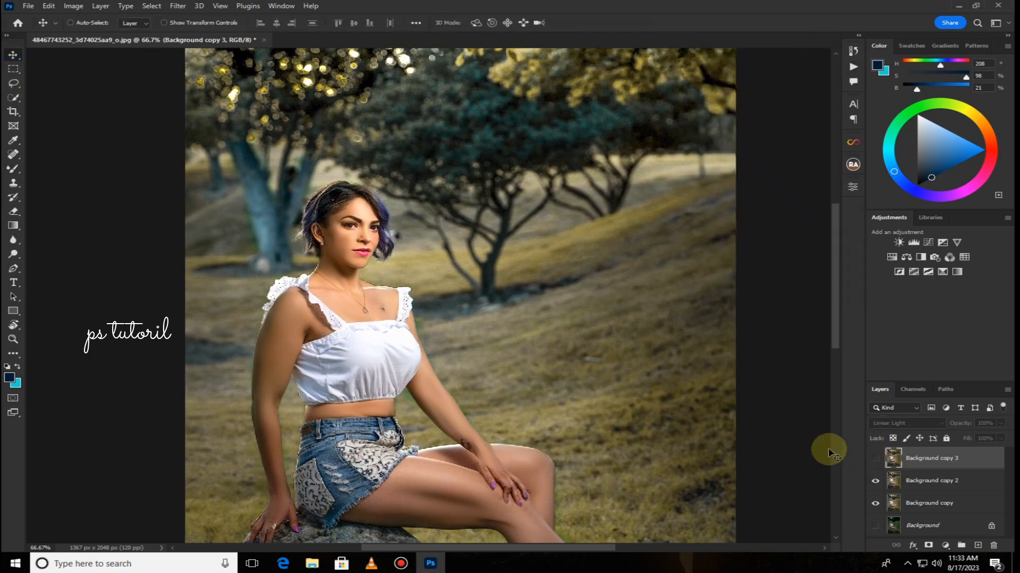
key(ctrl+plus)
click(875, 459)
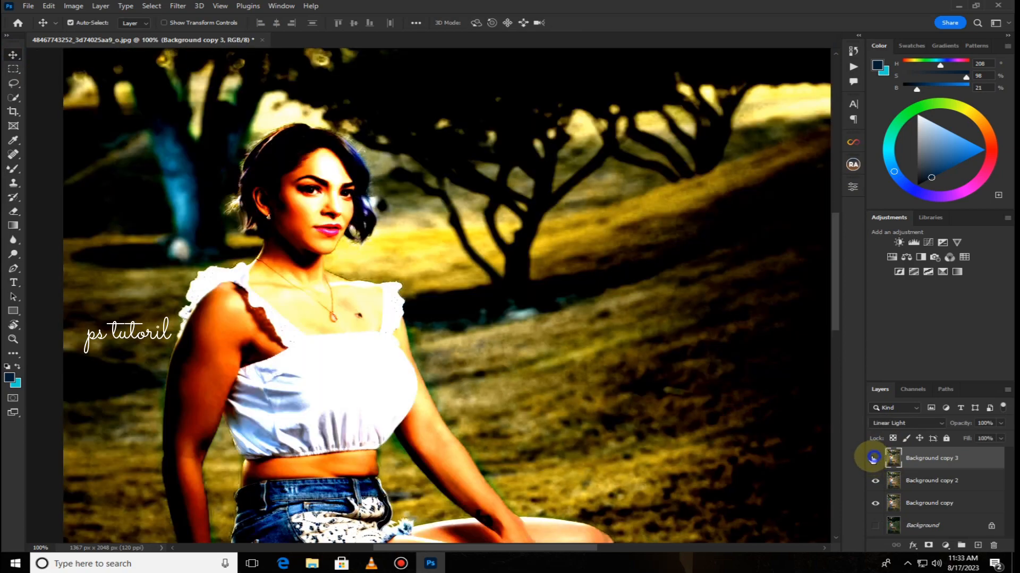
click(873, 458)
click(874, 458)
Try Linear Light and Vivid Light as the blending mode of Background copy 3, and hide the layer
click(906, 423)
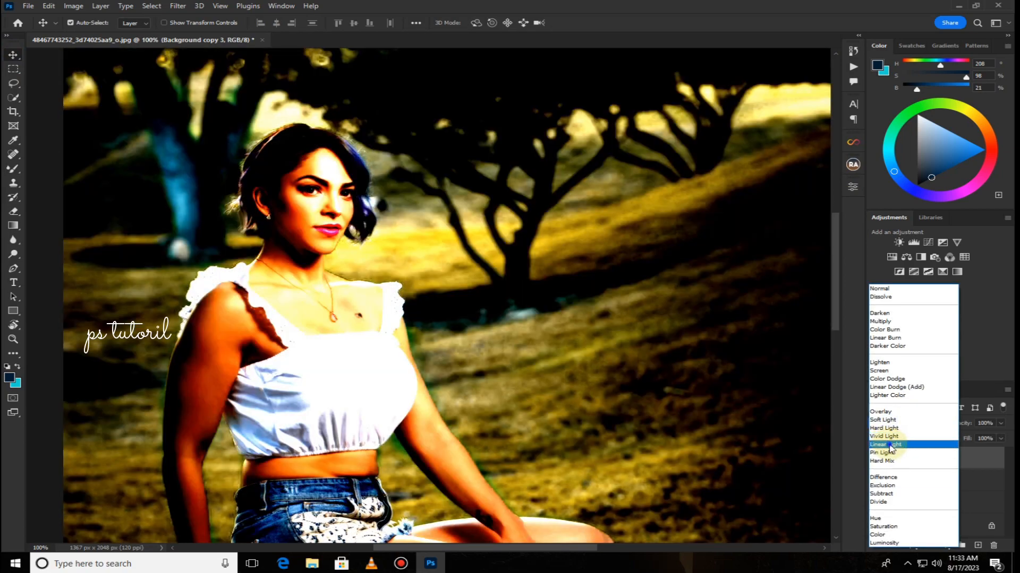
click(892, 446)
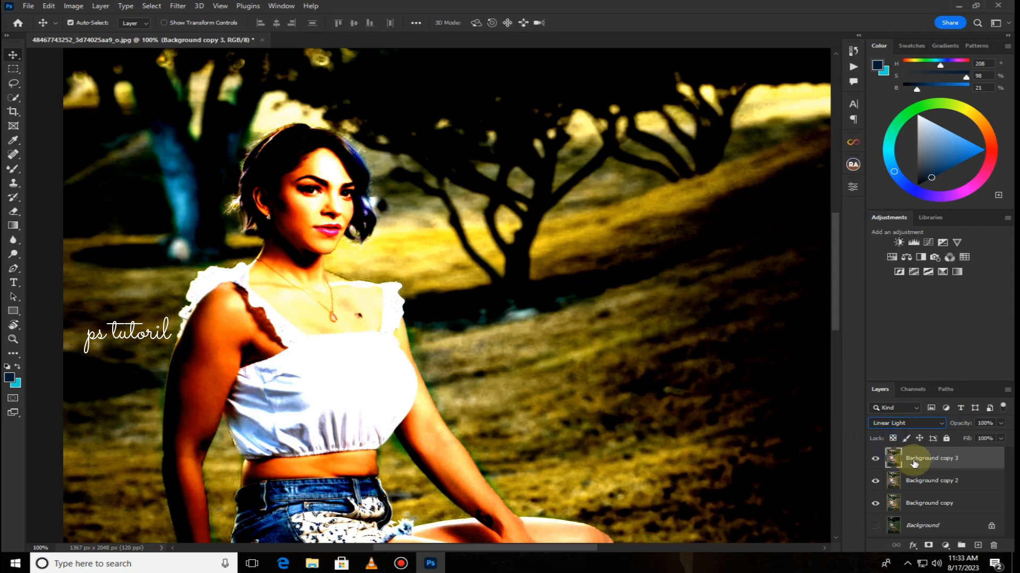
click(916, 424)
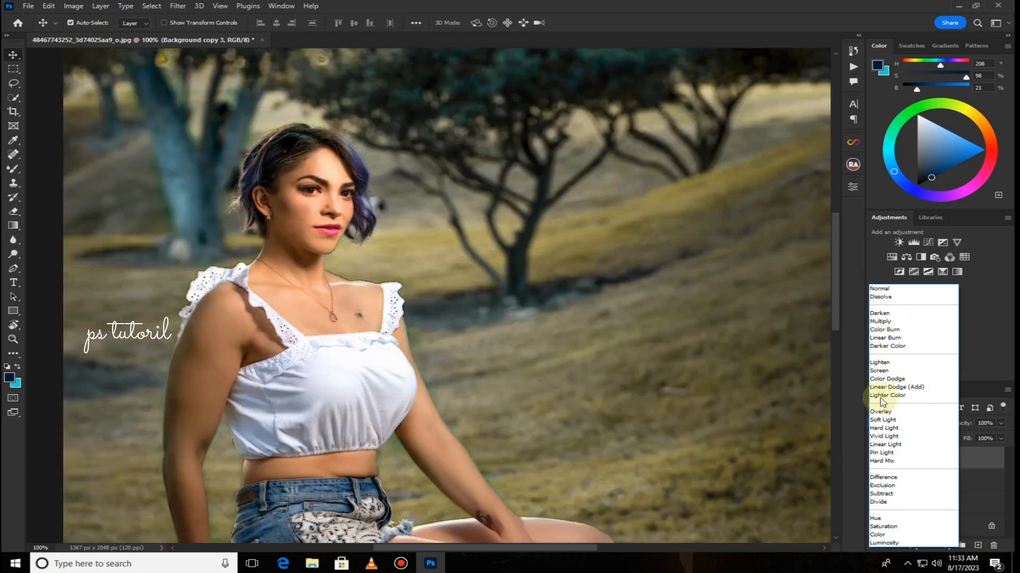
click(884, 436)
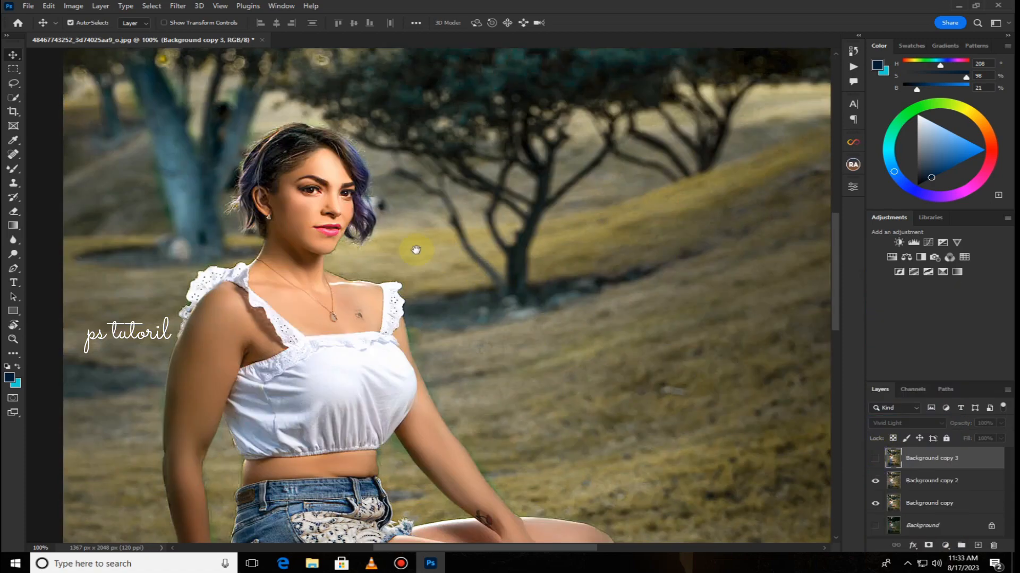
drag(323, 225, 330, 176)
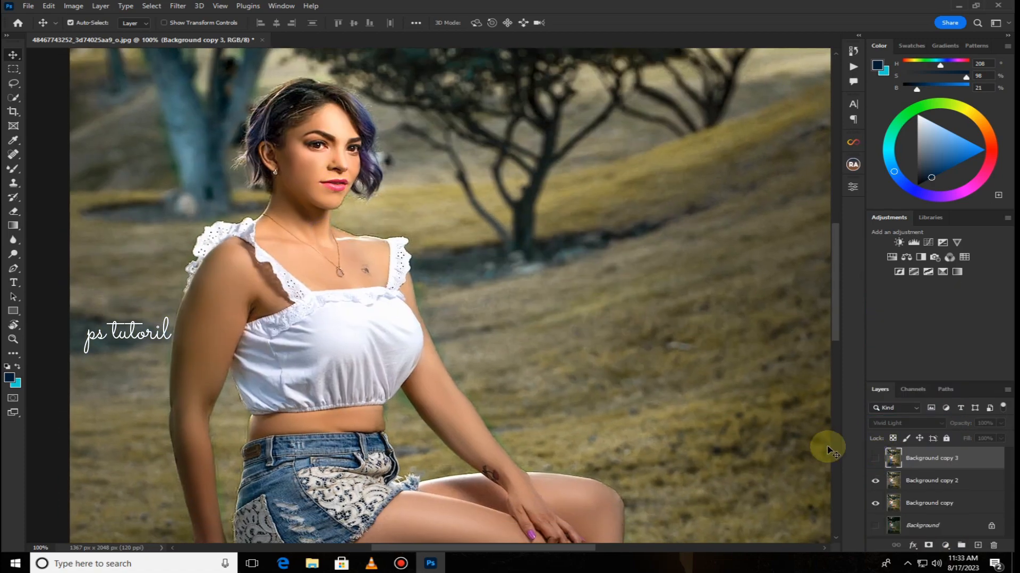
Merge the visible Background copy and Background copy 2 layers, and delete the hidden Background copy 3
click(877, 525)
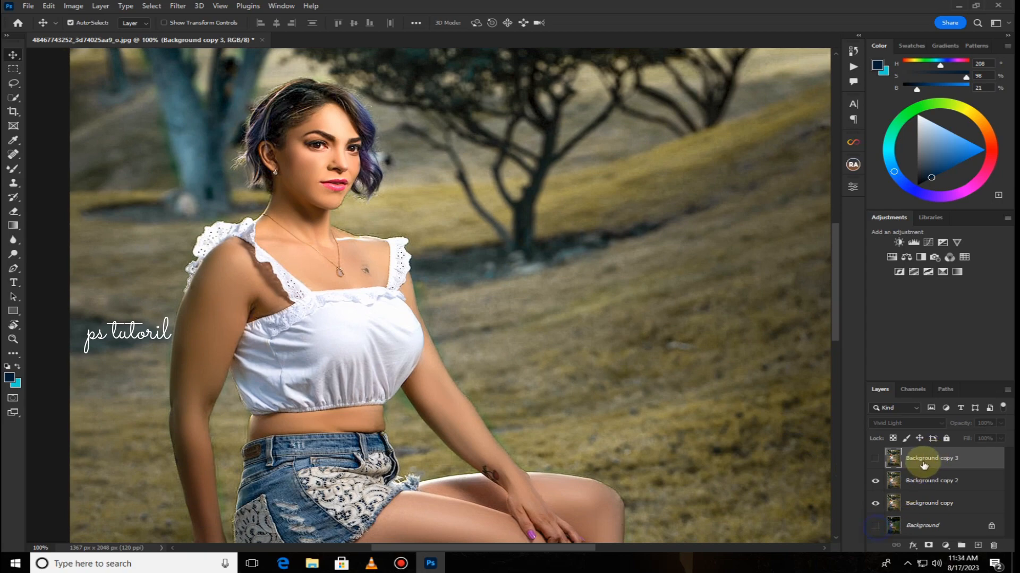
right_click(924, 466)
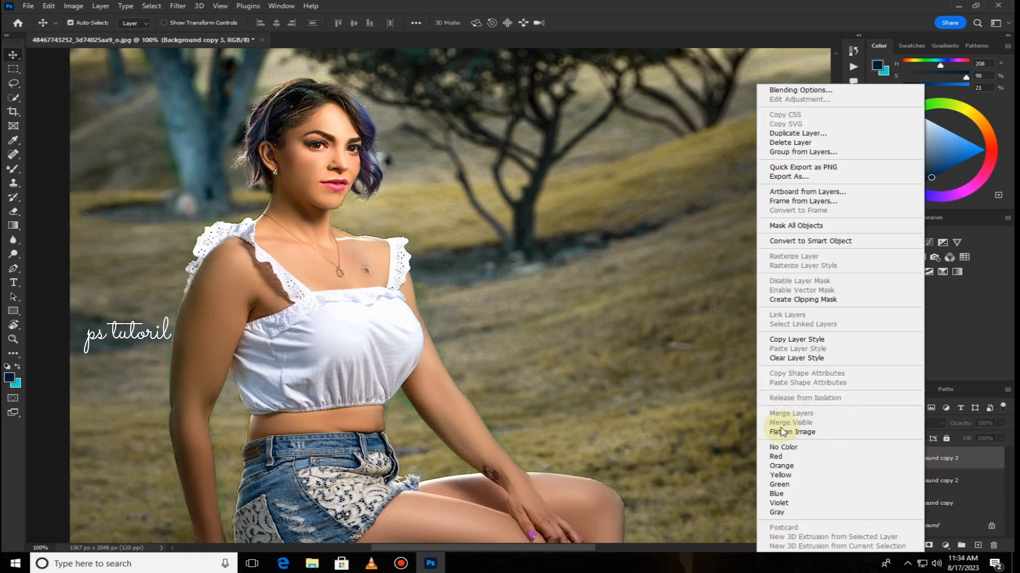
click(698, 424)
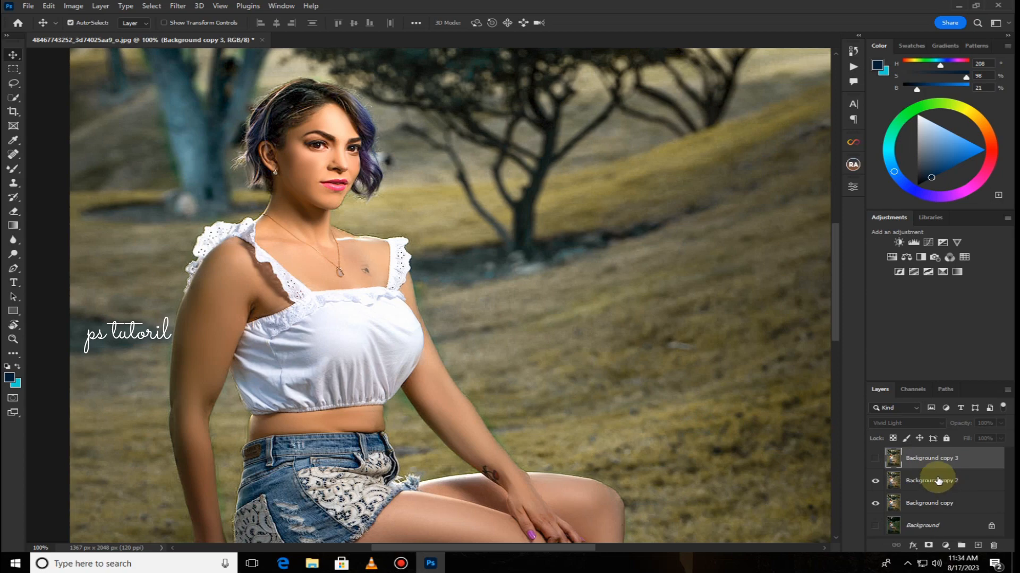
right_click(937, 481)
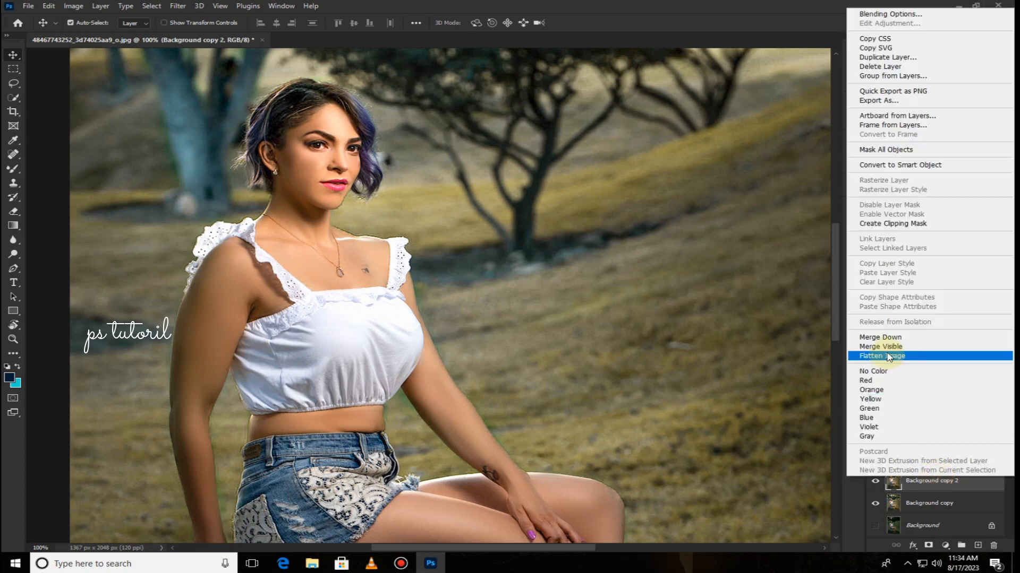
click(886, 347)
click(951, 461)
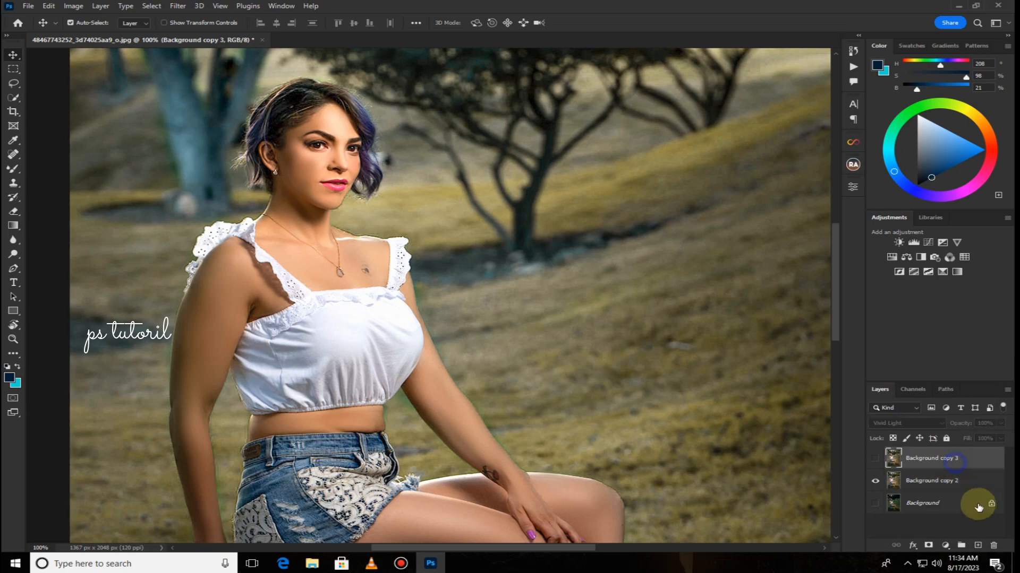
click(992, 547)
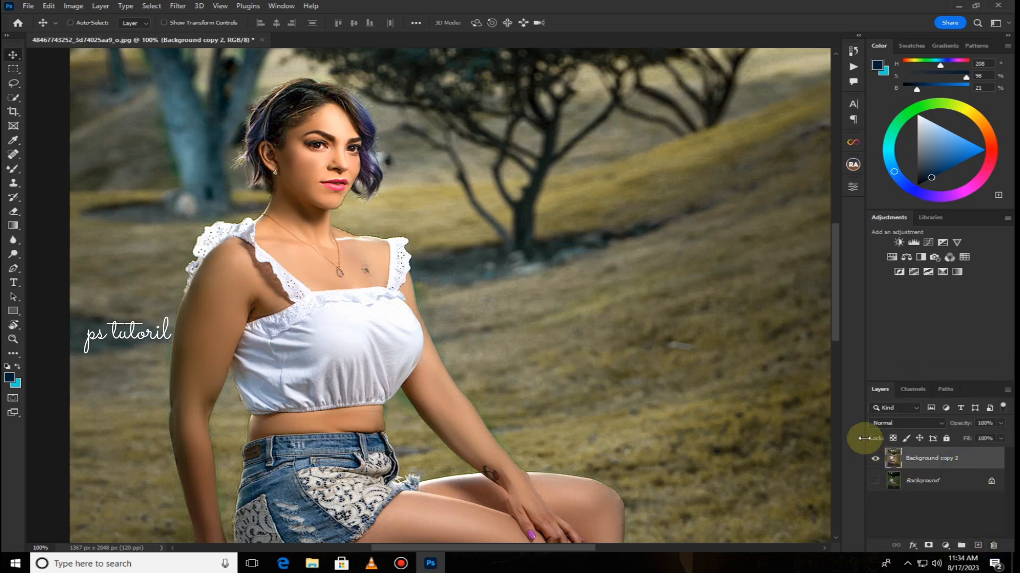
Open the Camera Raw Filter on Background copy 2 and set the greens to saturation -100 and hue -83 in the Color Mixer
key(ctrl+minus)
key(ctrl+minus)
key(ctrl+minus)
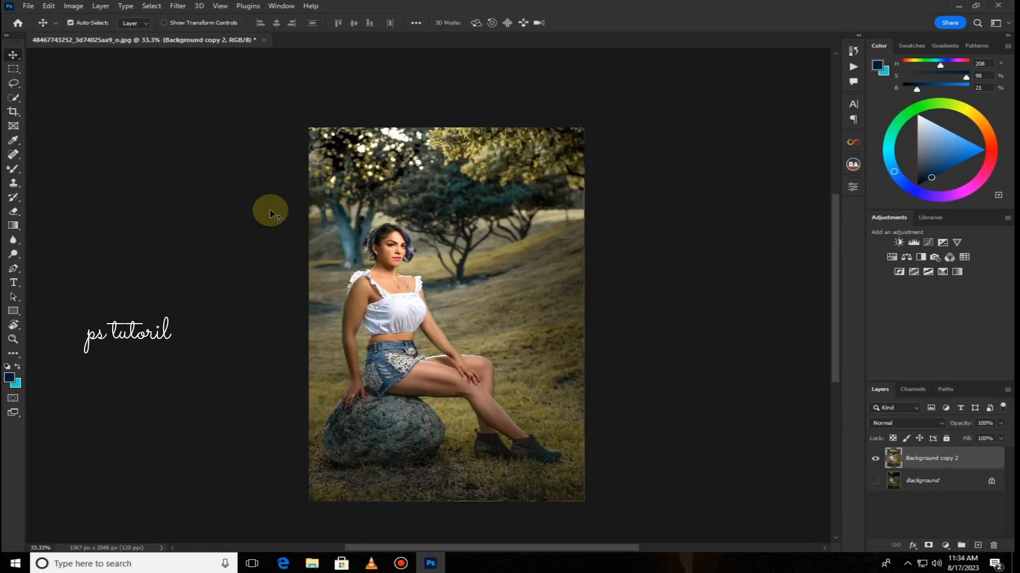
click(70, 23)
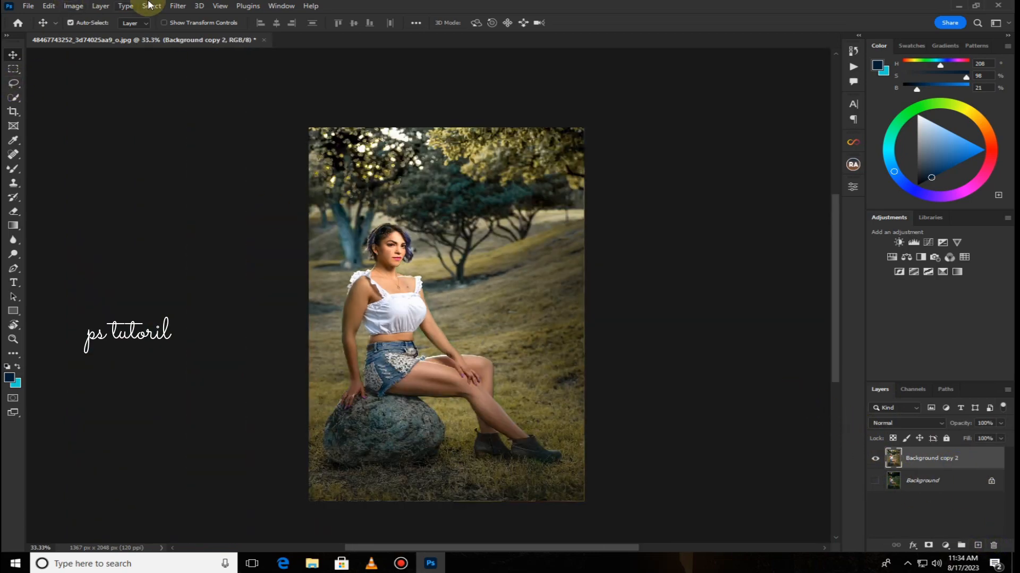
click(178, 5)
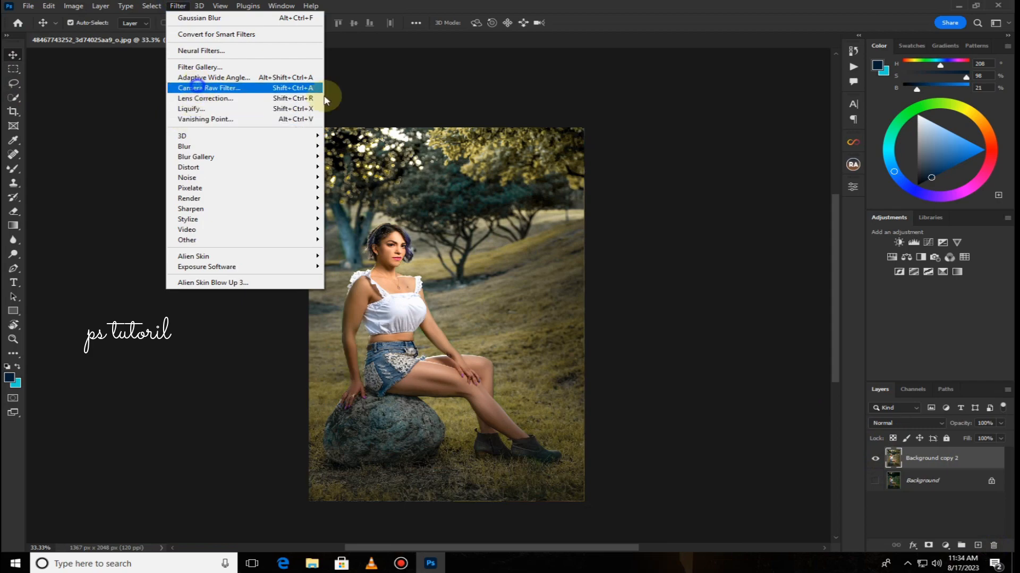
click(202, 88)
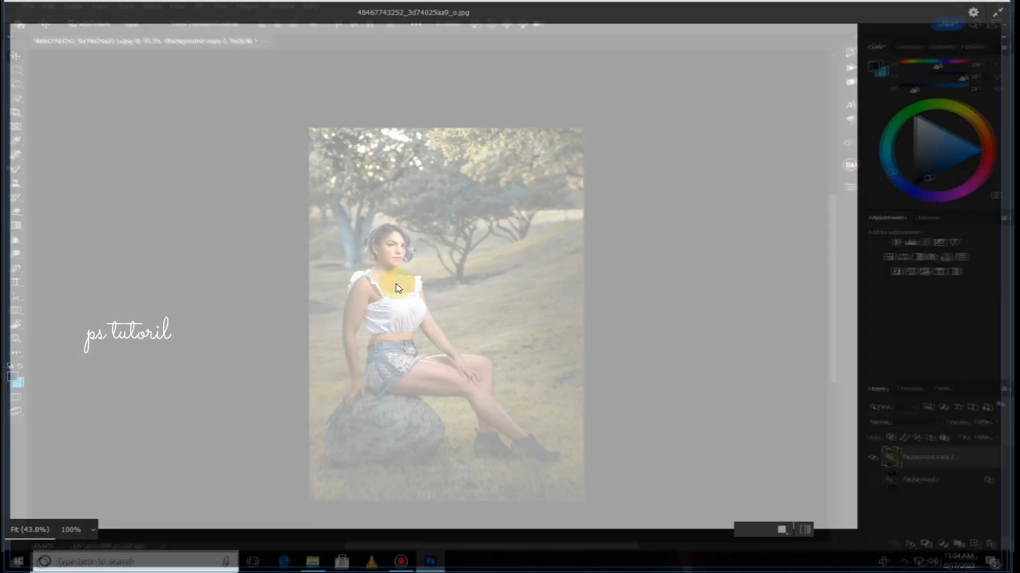
scroll(891, 340, down, 5)
scroll(891, 341, down, 4)
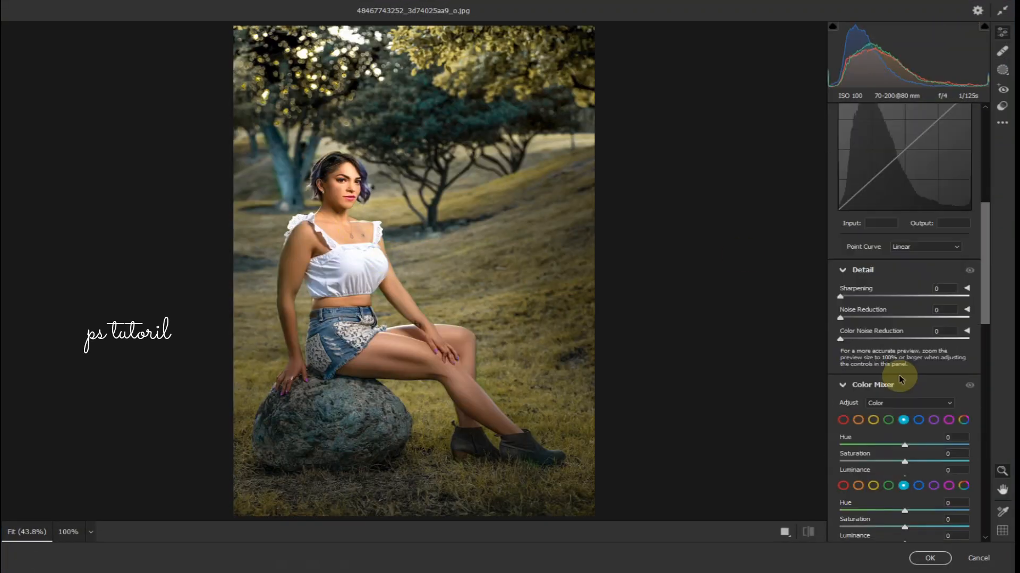
click(888, 354)
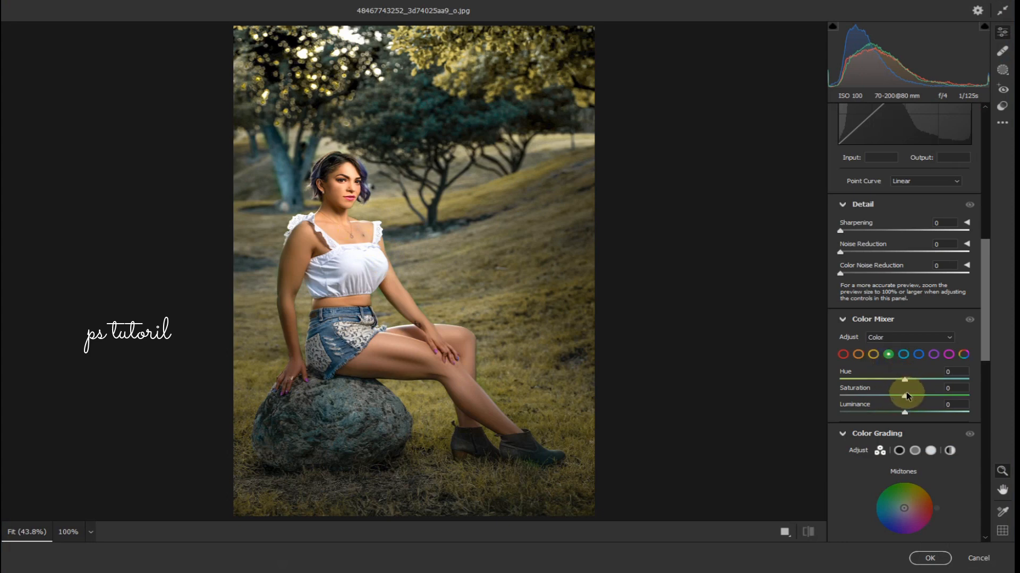
drag(906, 395, 797, 394)
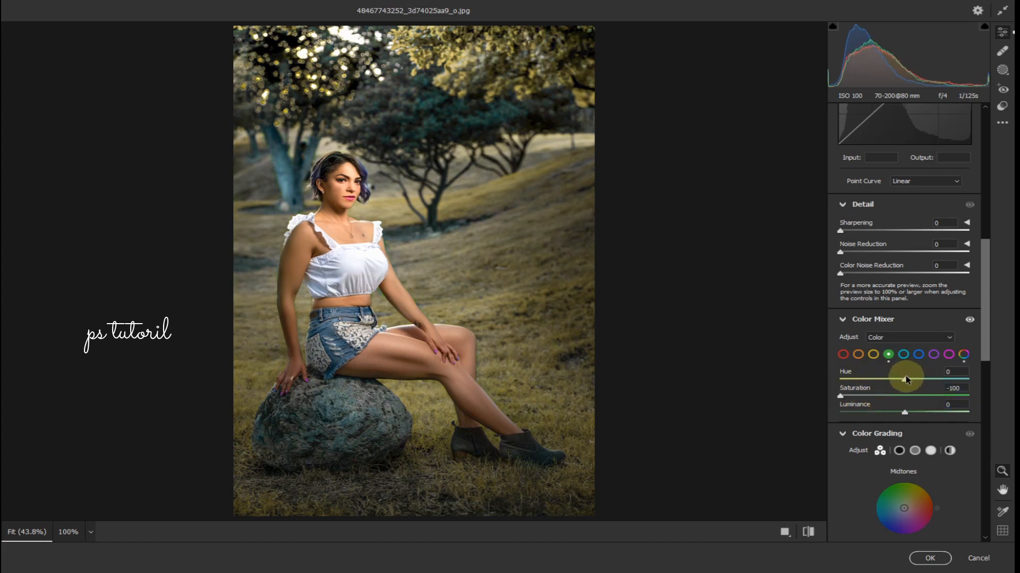
drag(906, 379, 852, 380)
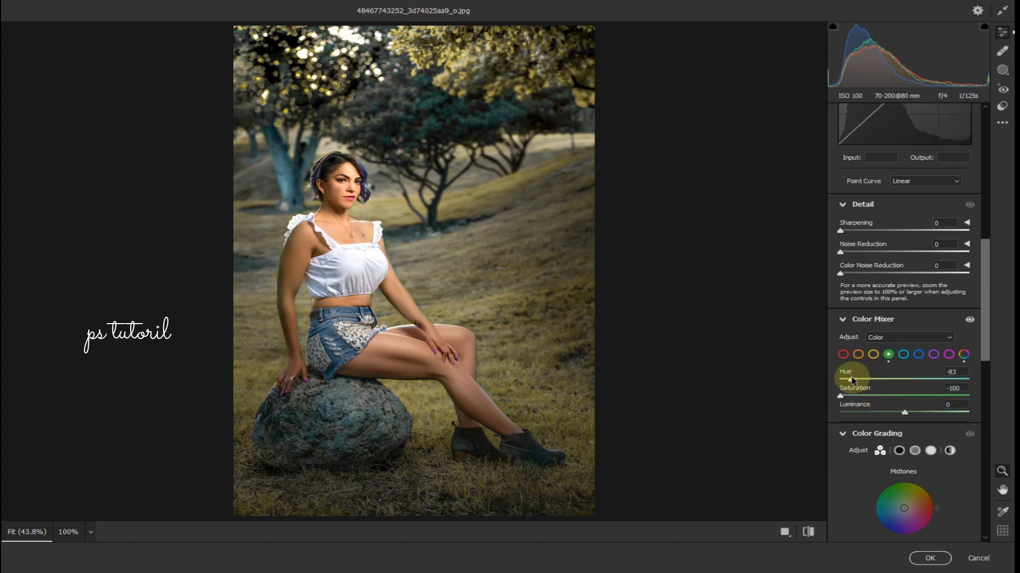
Desaturate the yellows, adjust the oranges, and set the aqua saturation to -91 in the Color Mixer
click(873, 354)
drag(904, 397, 875, 380)
drag(905, 413, 845, 398)
click(858, 355)
click(902, 359)
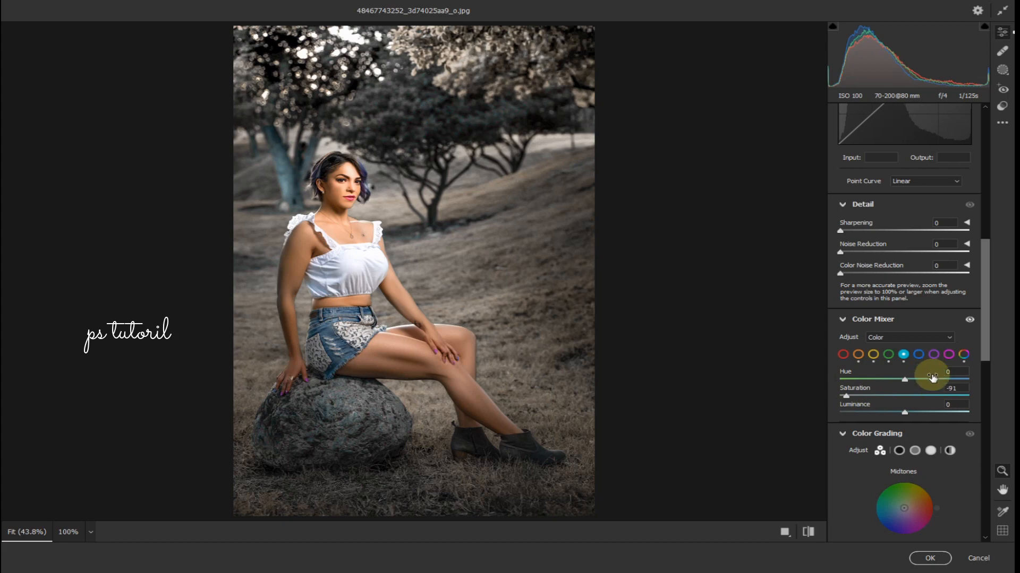
Set the saturation of the blues to +70 in the Color Mixer
click(918, 354)
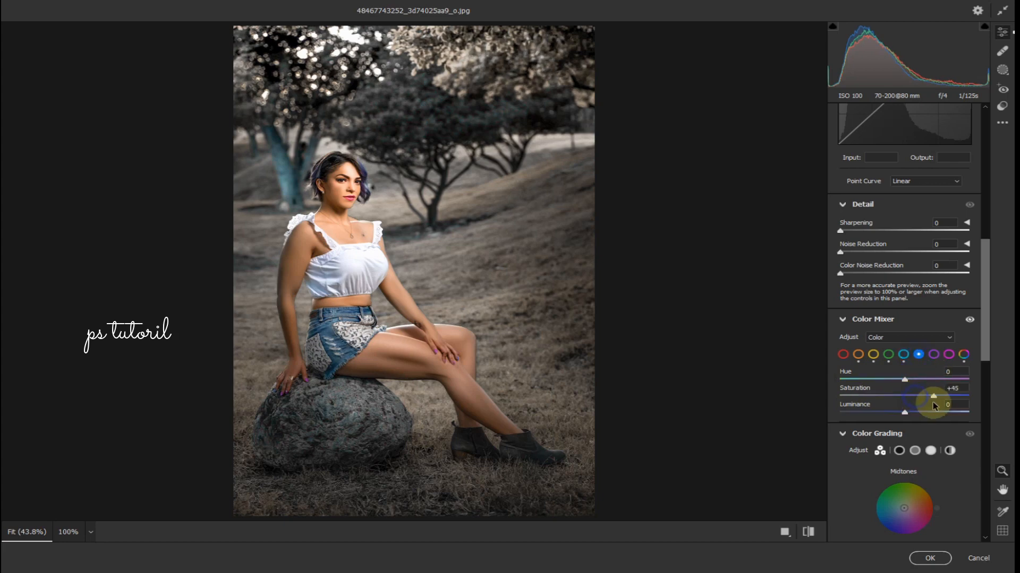
drag(949, 396, 980, 398)
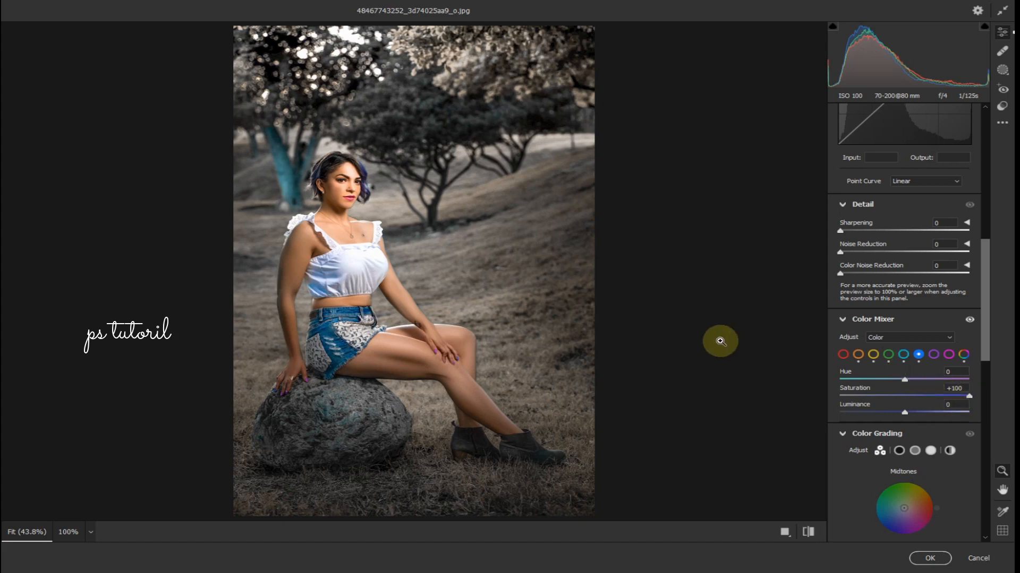
click(950, 397)
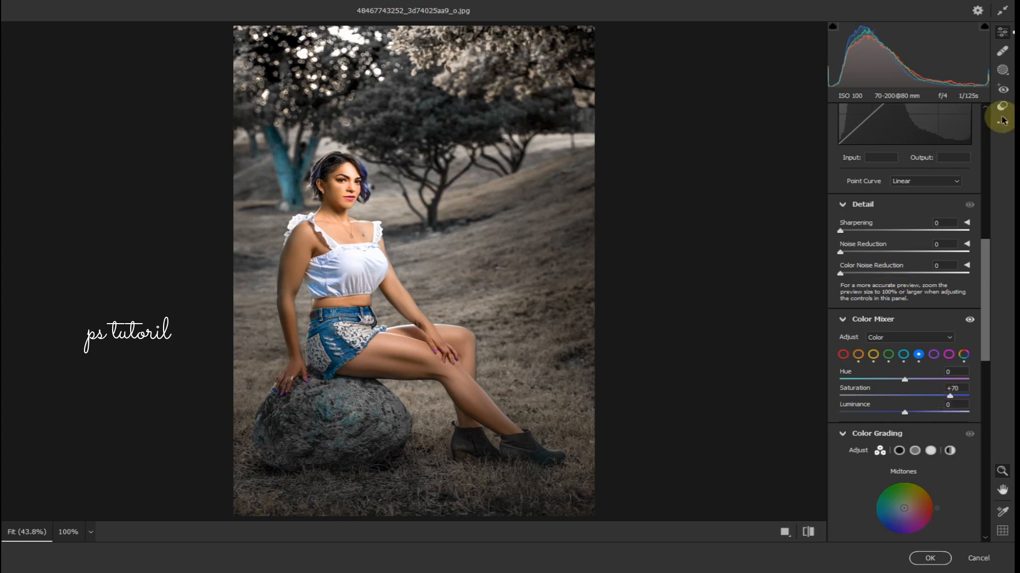
Mask the ground with a linear gradient rising from the photo's lower edge, set its exposure to -0.75, and apply the Camera Raw edits
click(1002, 70)
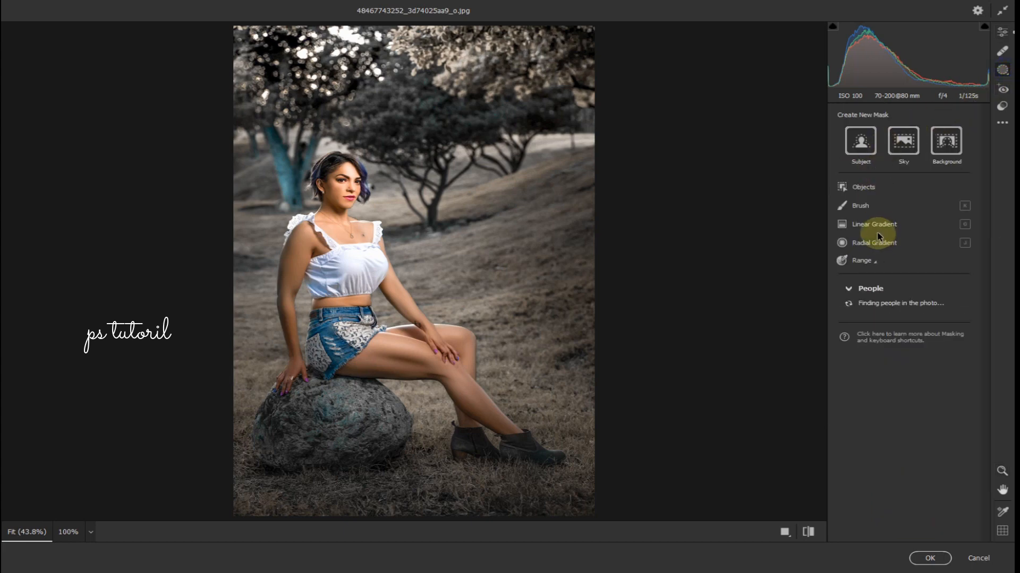
click(871, 225)
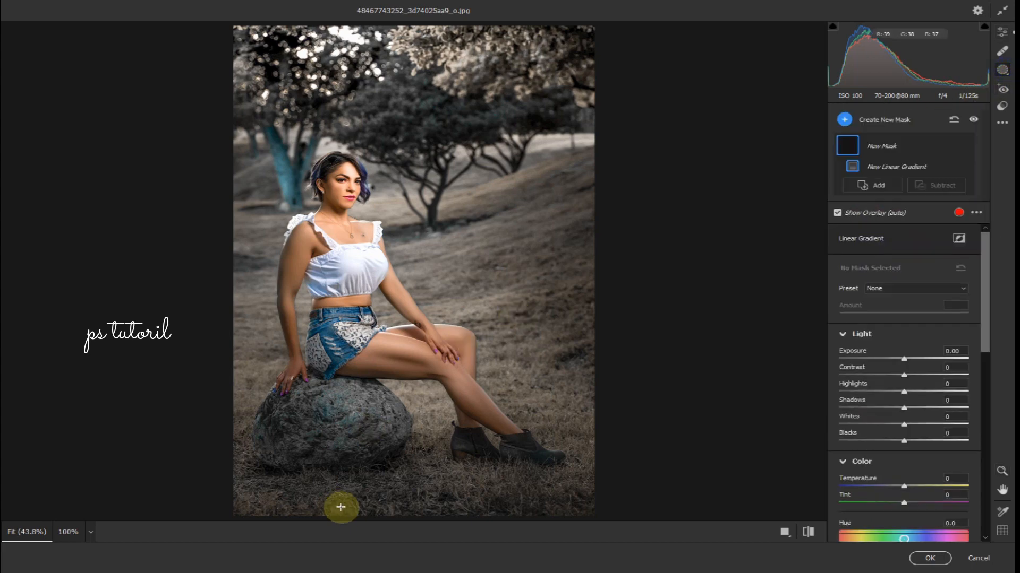
drag(351, 518, 371, 398)
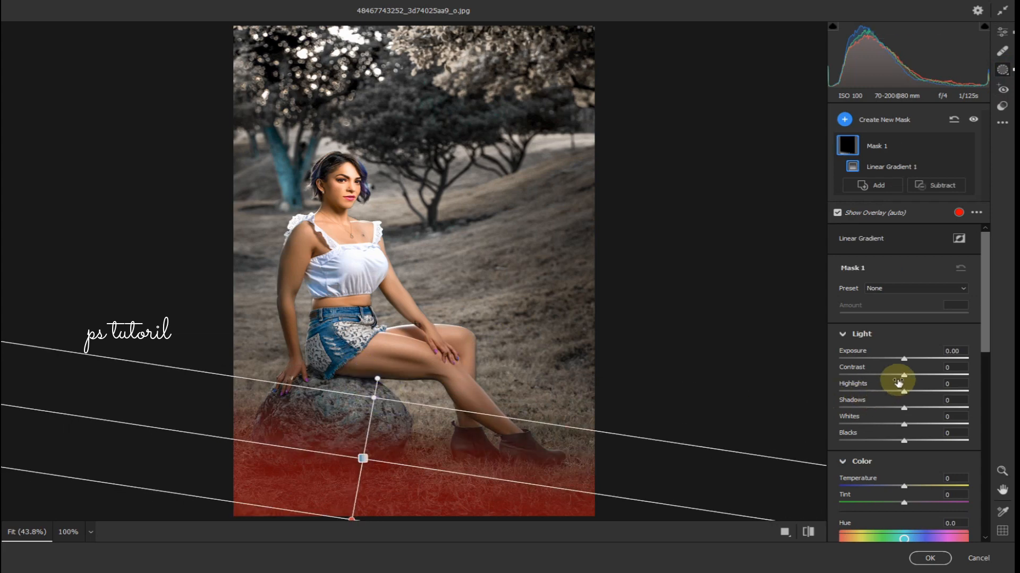
drag(900, 360, 894, 362)
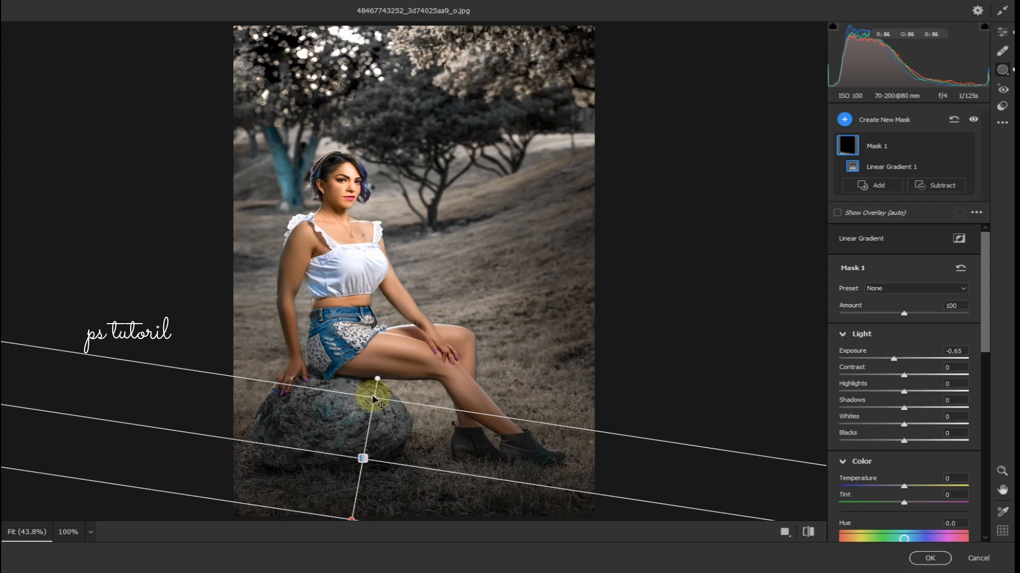
drag(374, 399, 373, 382)
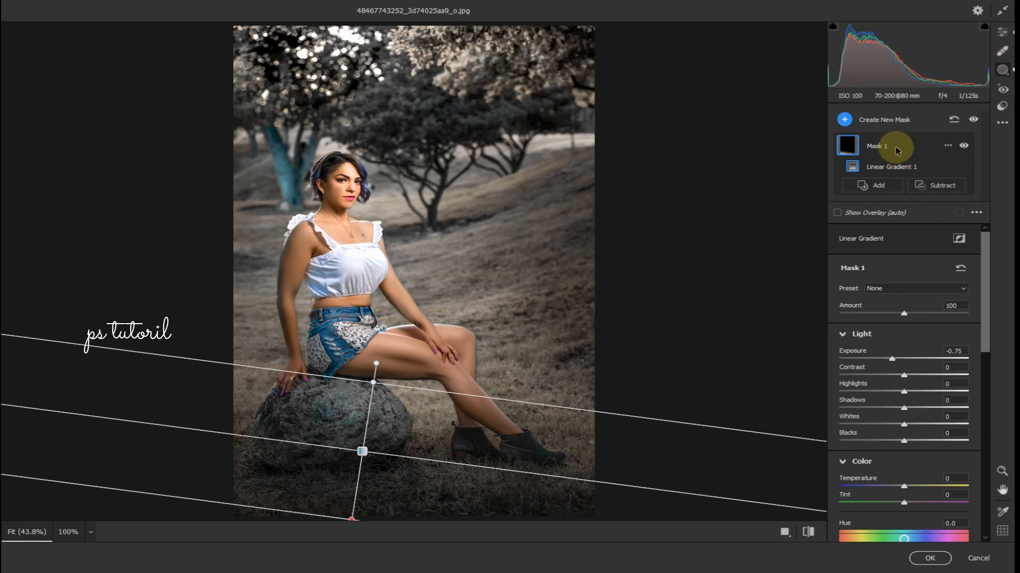
click(945, 148)
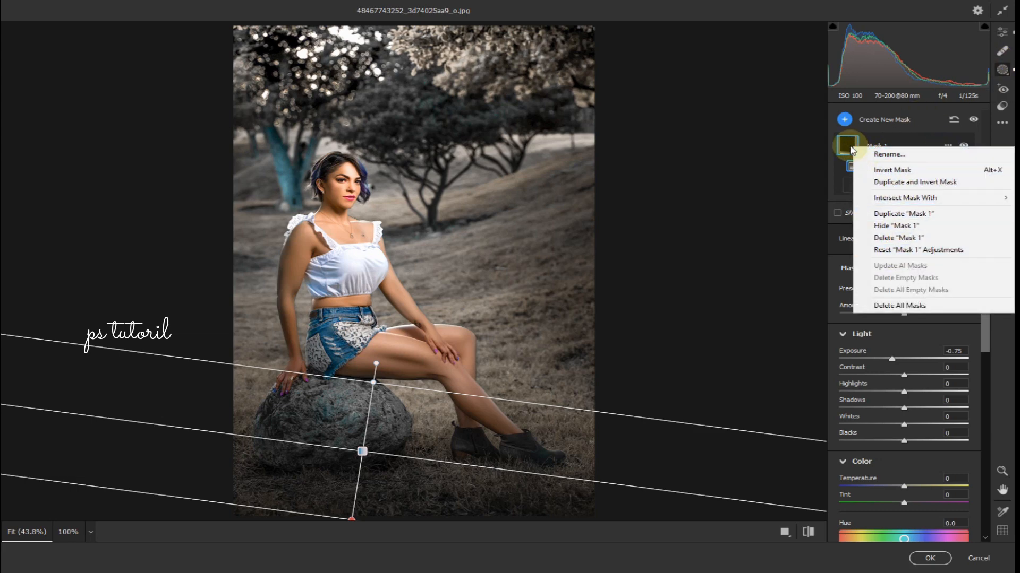
click(848, 147)
click(929, 558)
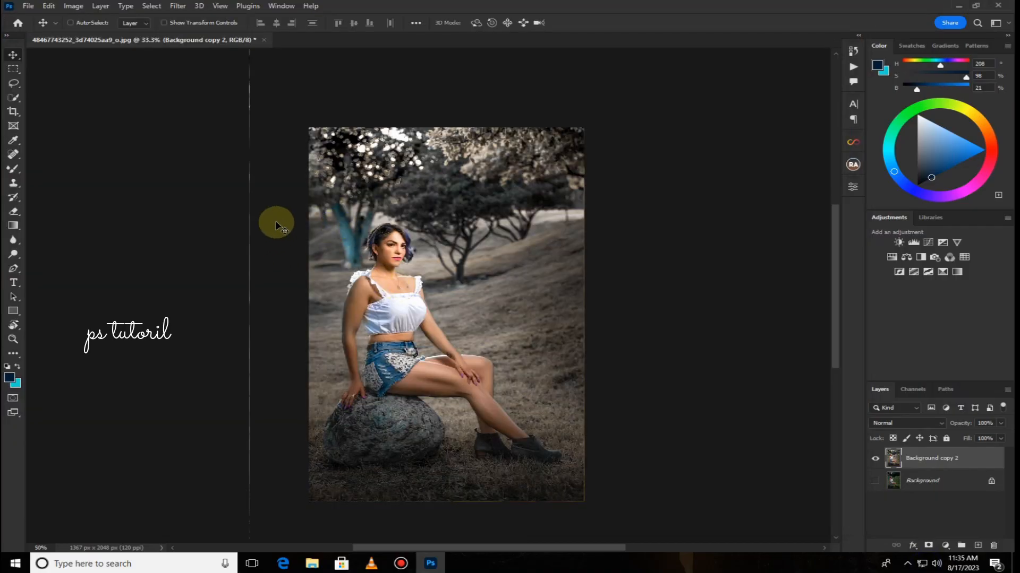
Reopen the Camera Raw Filter on Background copy 2 and create a radial gradient mask over the seated woman
key(ctrl+plus)
click(190, 6)
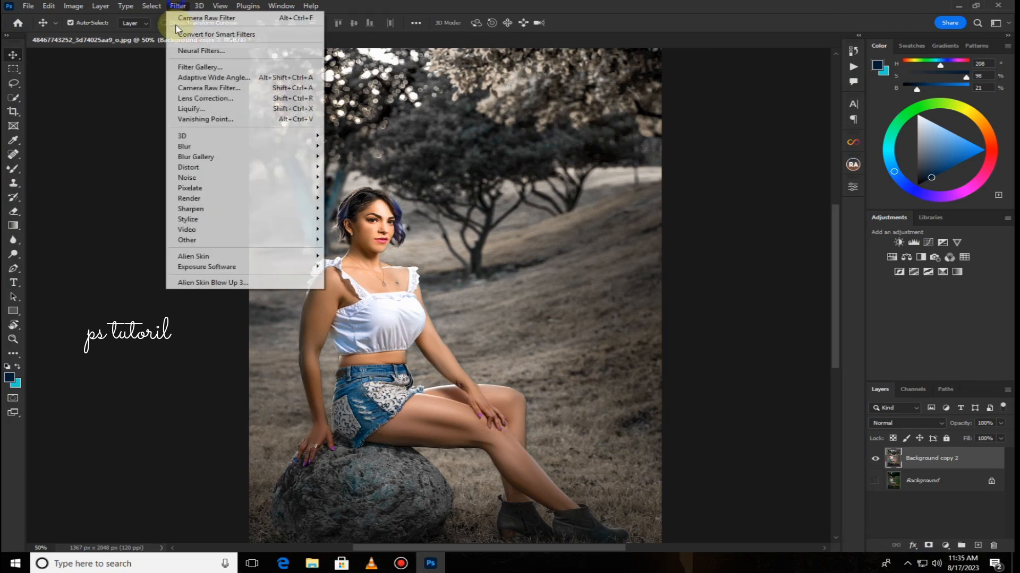
click(207, 91)
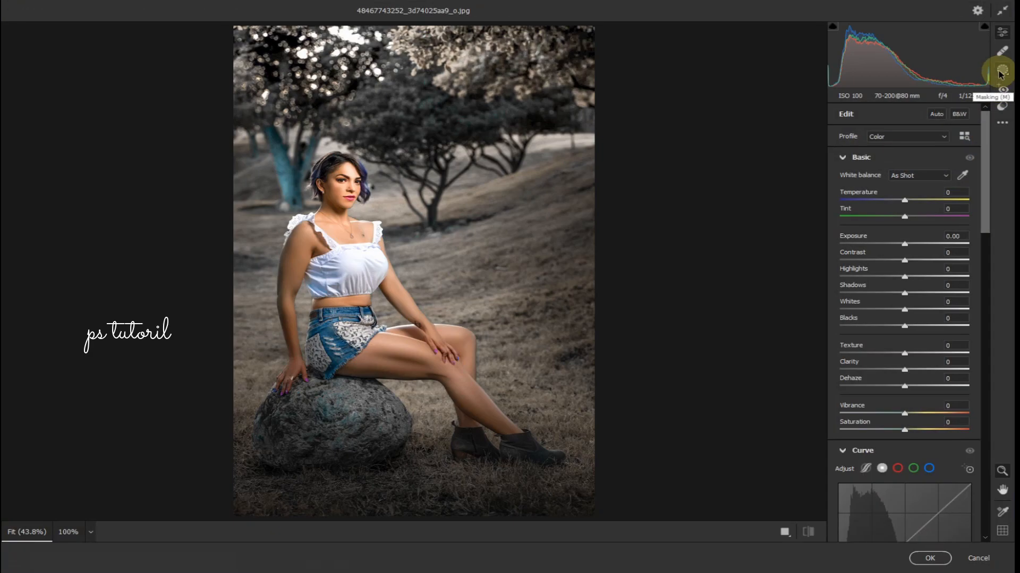
click(1002, 70)
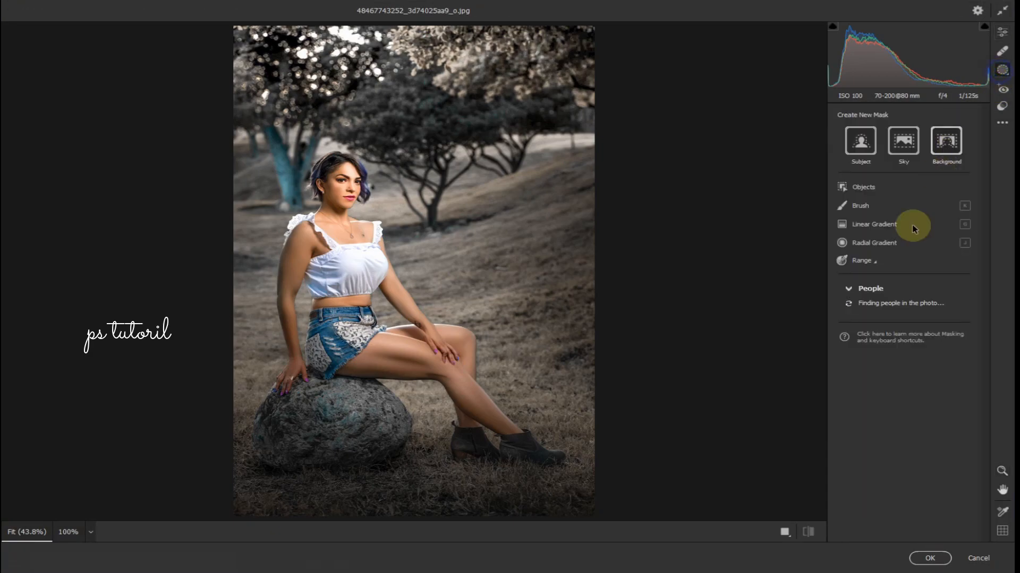
click(873, 242)
drag(303, 202, 406, 383)
drag(317, 225, 357, 277)
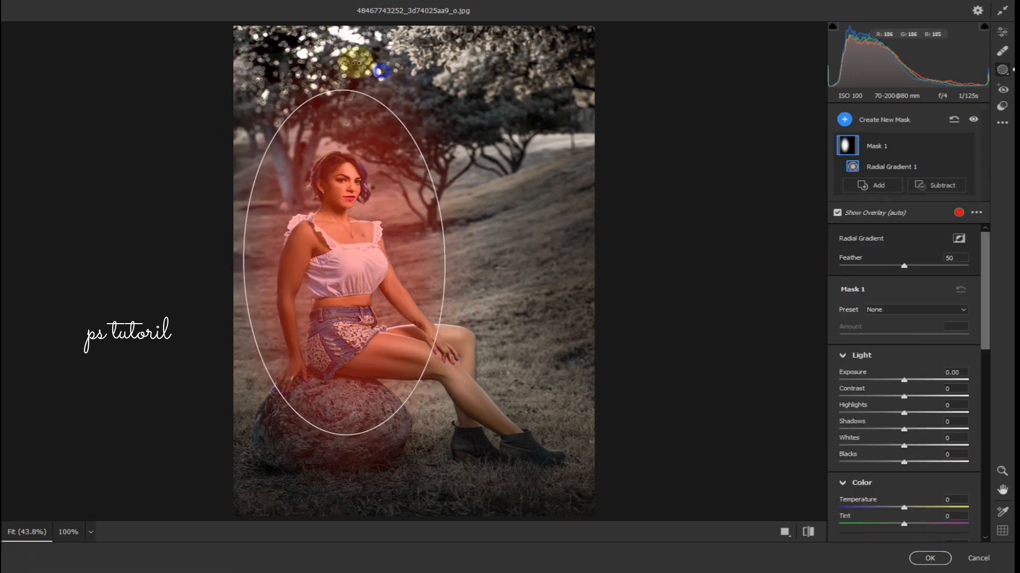
Tilt and stretch the radial mask diagonally along the woman from head to boots, set its whites to +10, and apply the filter
drag(381, 71, 258, 77)
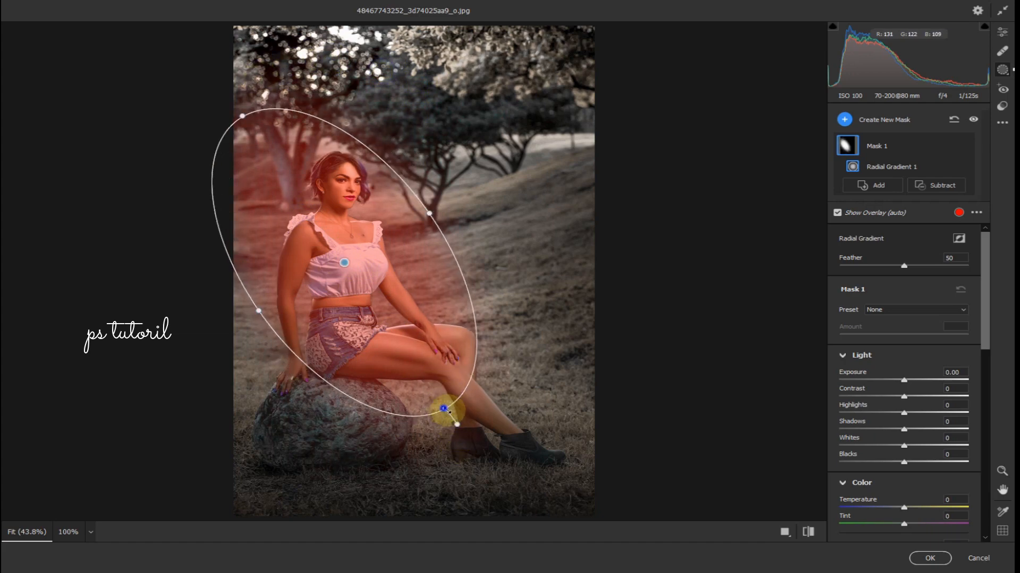
drag(454, 425, 481, 459)
drag(389, 290, 407, 316)
drag(261, 123, 250, 105)
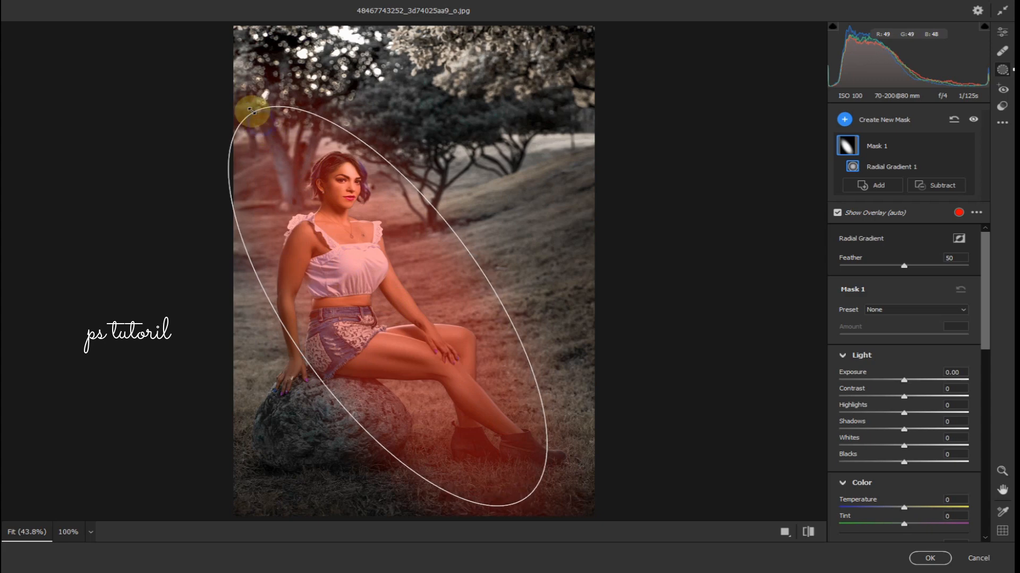
drag(296, 340, 275, 368)
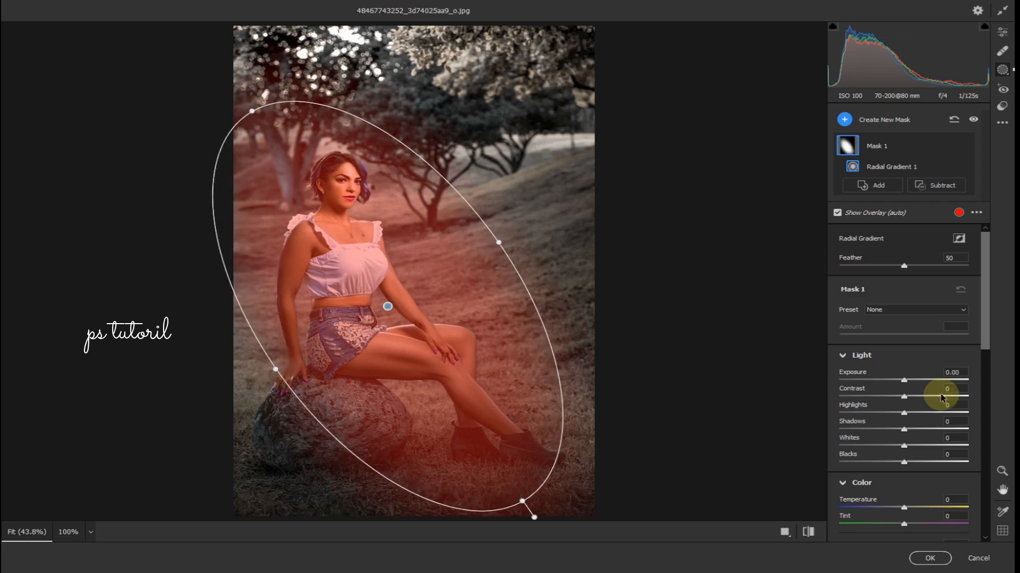
mouse_move(905, 446)
mouse_down()
mouse_move(937, 456)
mouse_move(910, 459)
mouse_up()
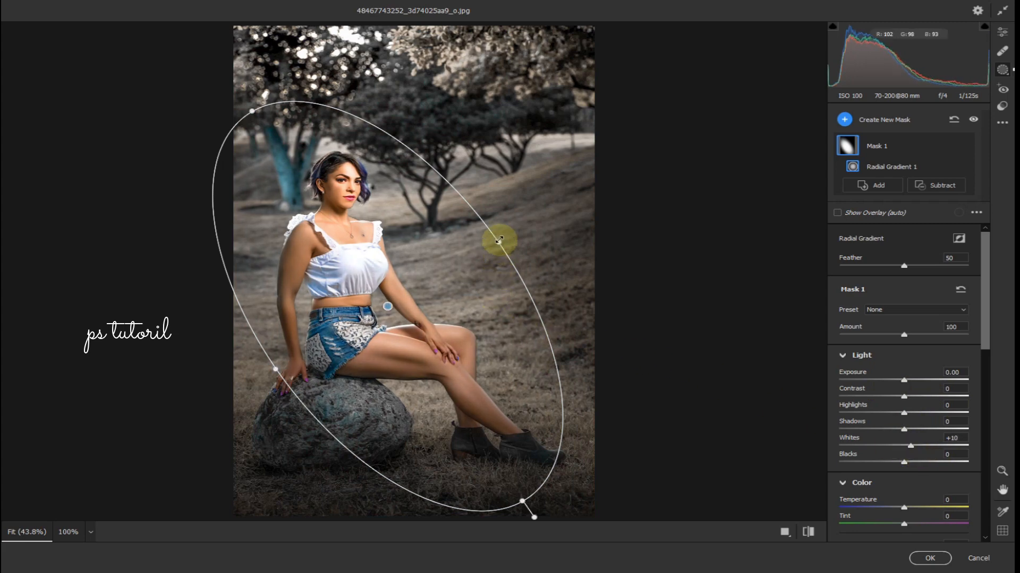
click(934, 559)
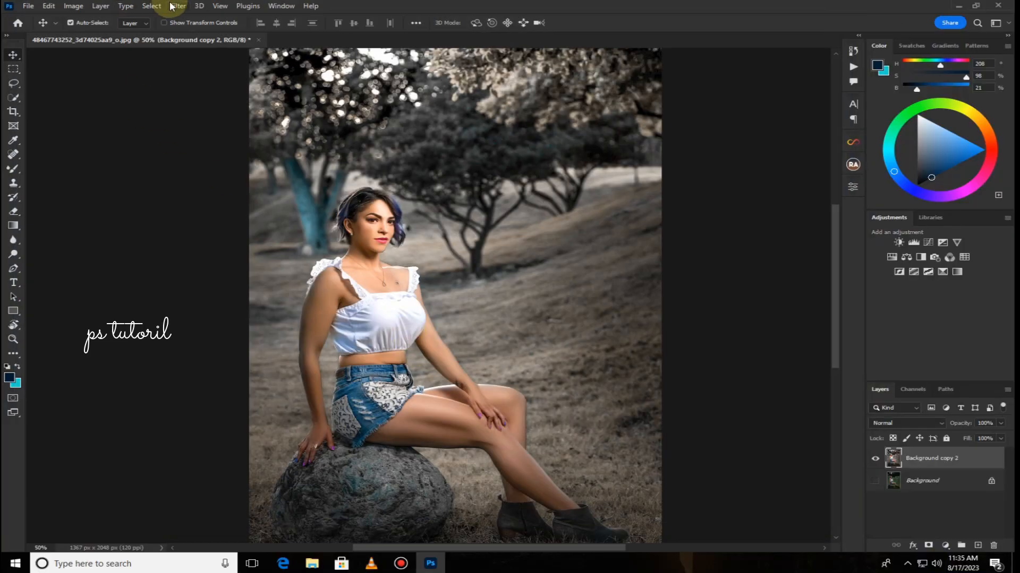
In a new Camera Raw Color Mixer edit, set yellows to hue -46 and saturation +100, and oranges to saturation +7 and luminance -6
click(171, 6)
click(212, 87)
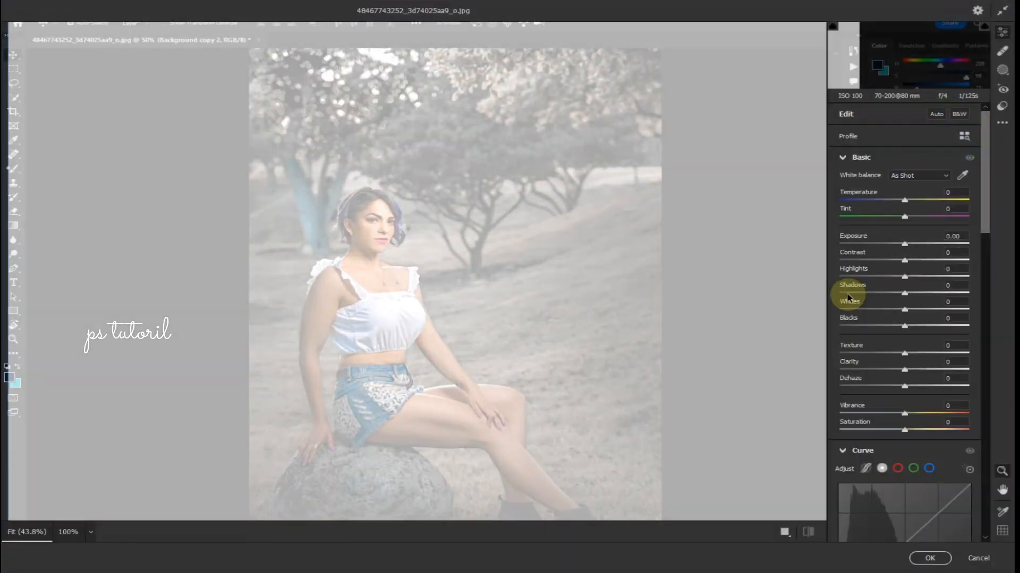
scroll(903, 329, down, 10)
scroll(893, 398, up, 2)
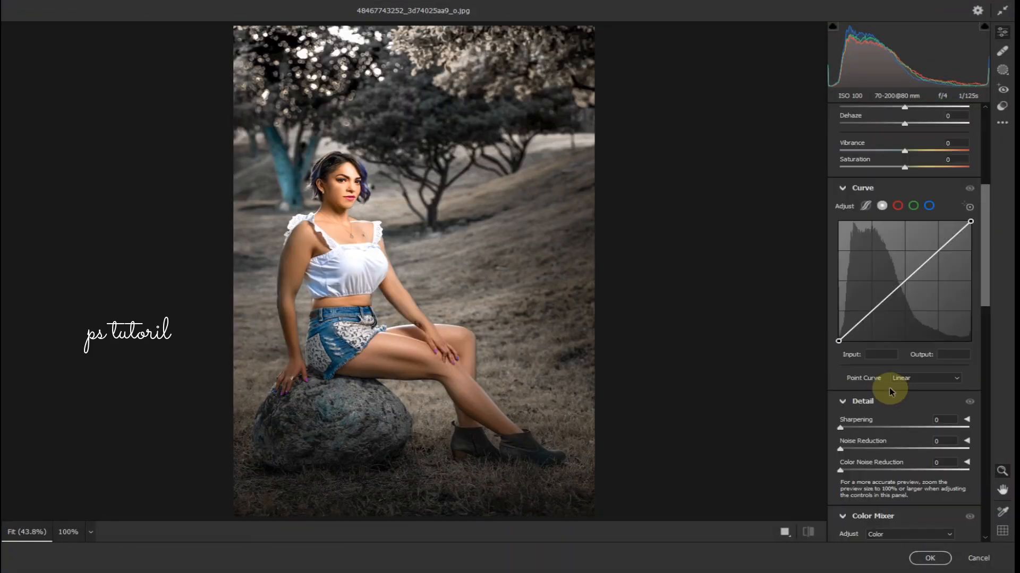
scroll(882, 385, down, 6)
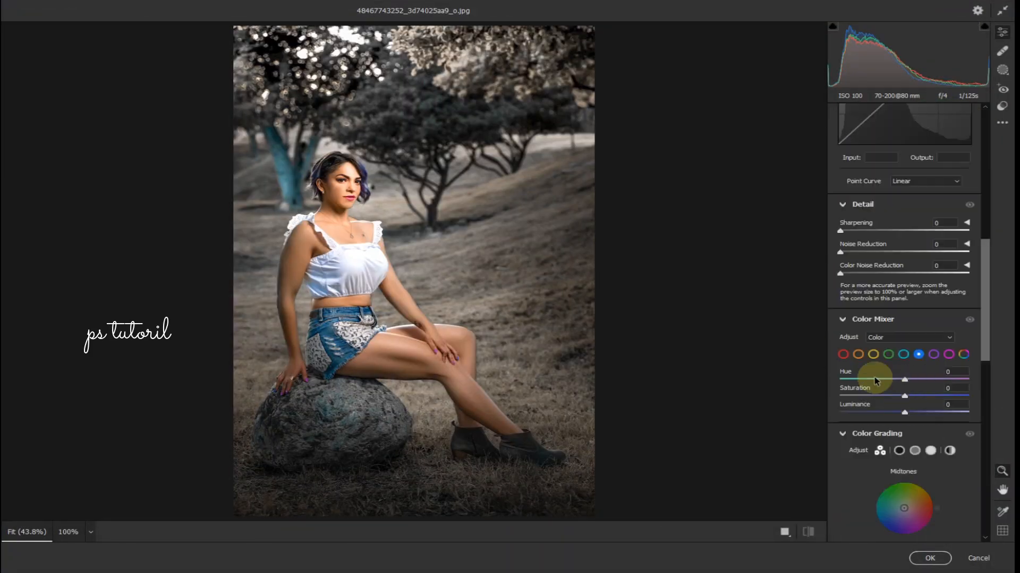
click(873, 355)
drag(904, 396, 1011, 411)
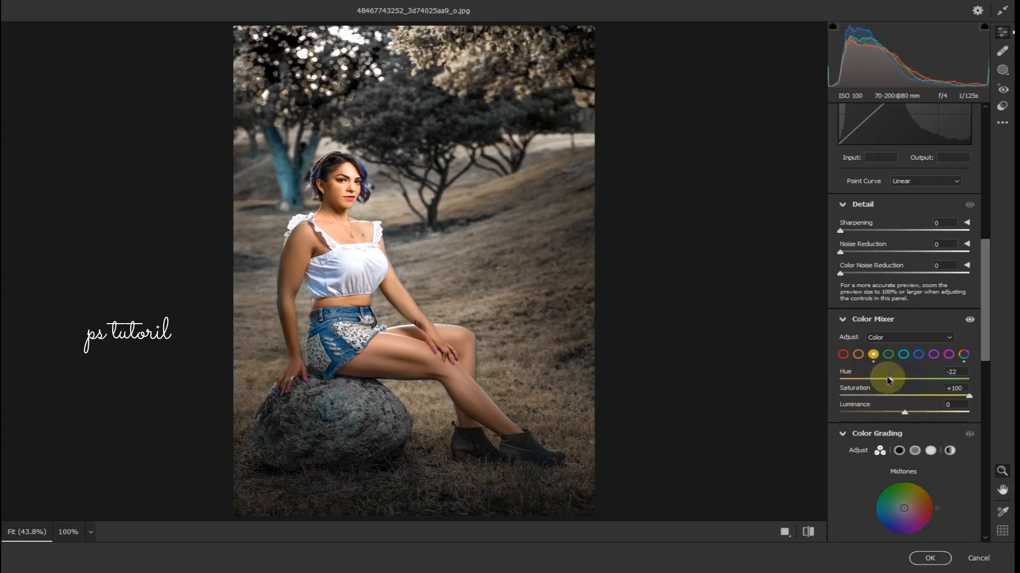
drag(881, 379, 884, 379)
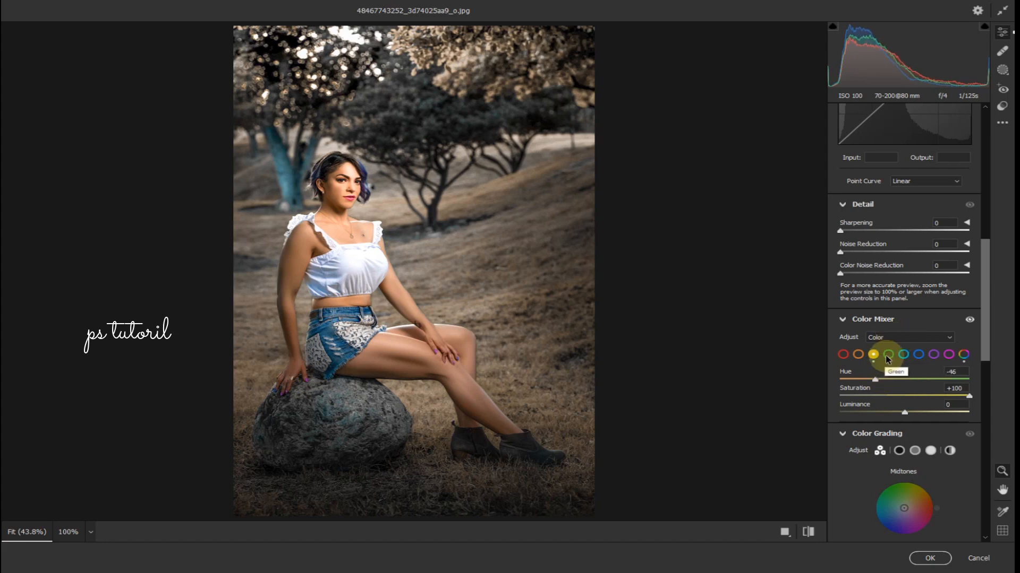
click(858, 357)
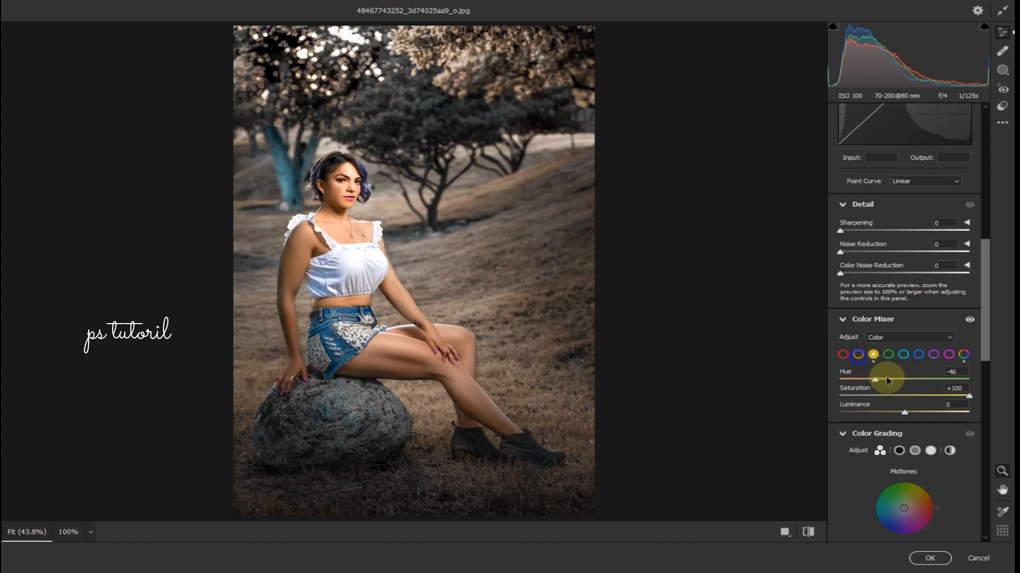
drag(899, 413, 902, 413)
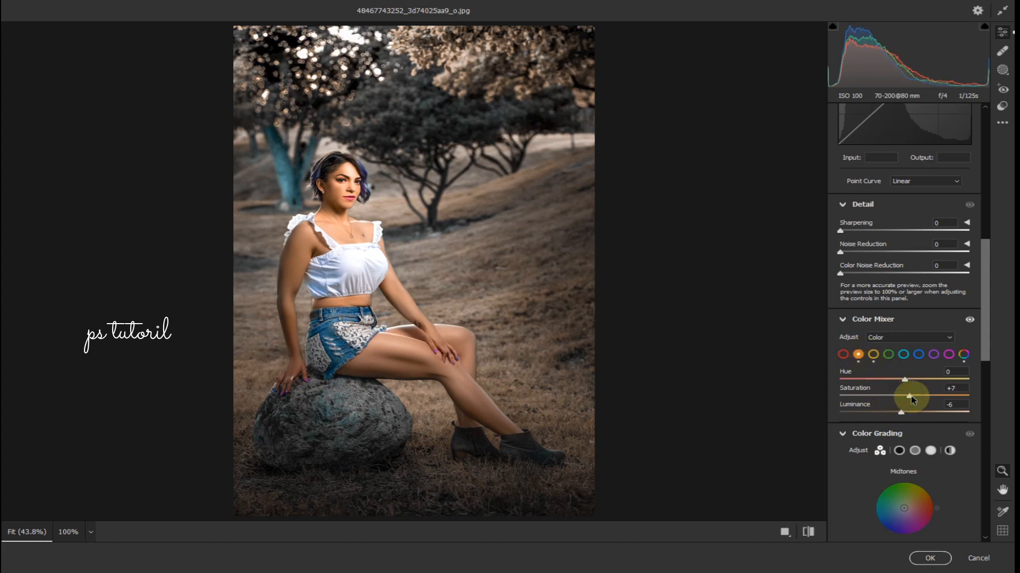
Set the aqua saturation to -100 and the blue saturation to +30 in the Color Mixer
click(902, 355)
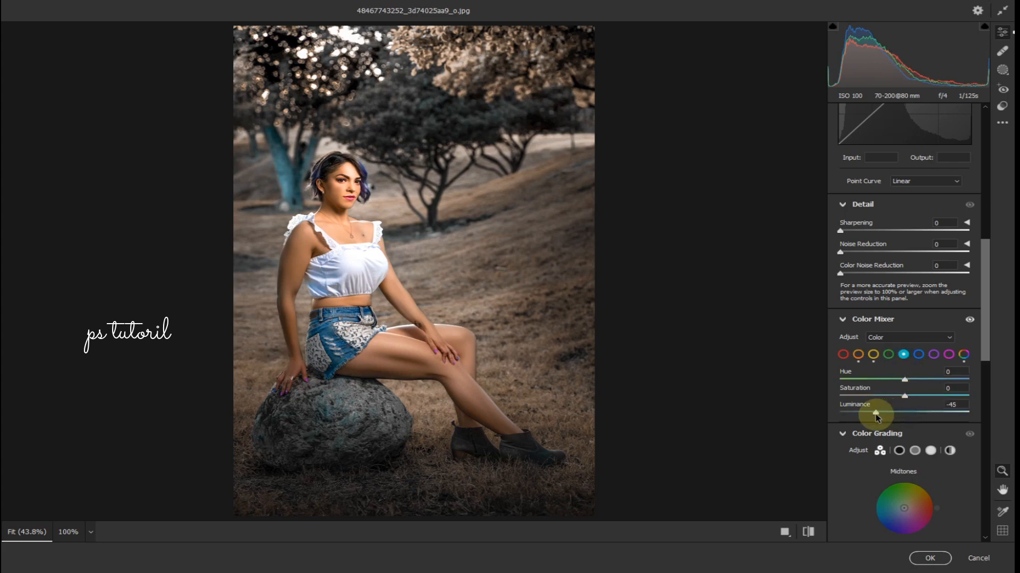
drag(894, 422, 749, 398)
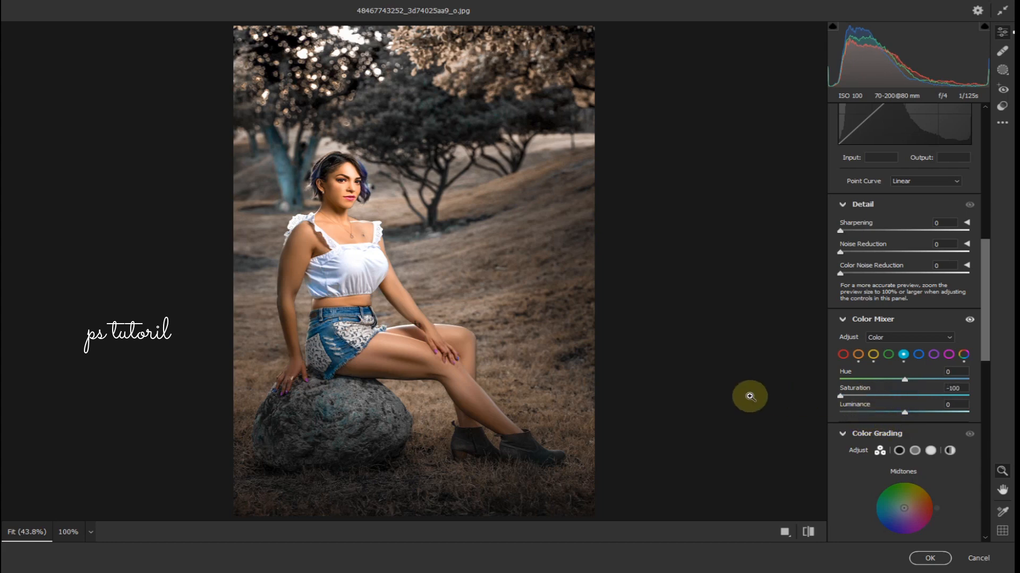
click(917, 354)
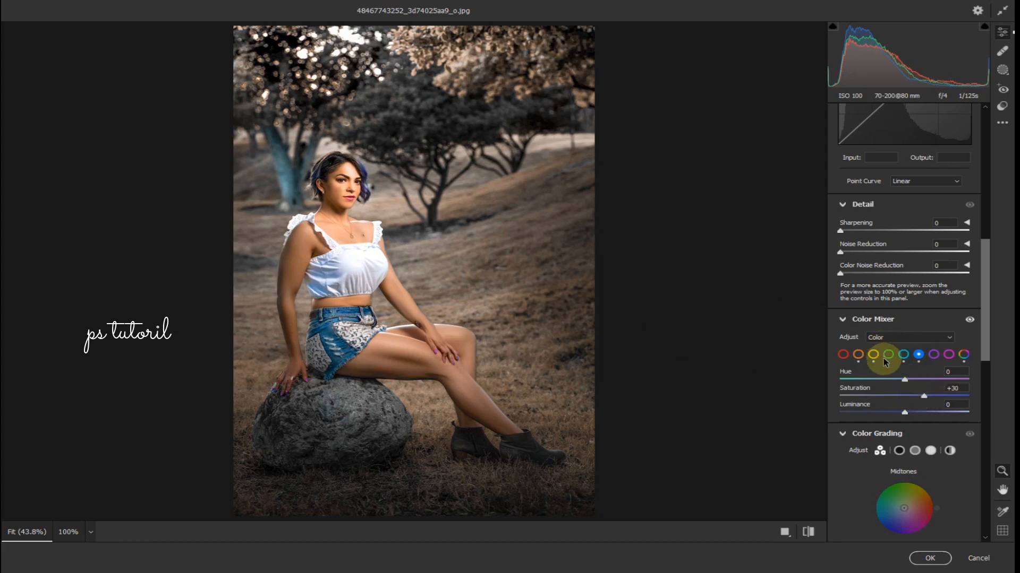
Mask the trees with a linear gradient slanting down from the photo's upper edge, set its whites to +43, and apply the edits
click(1001, 69)
click(860, 224)
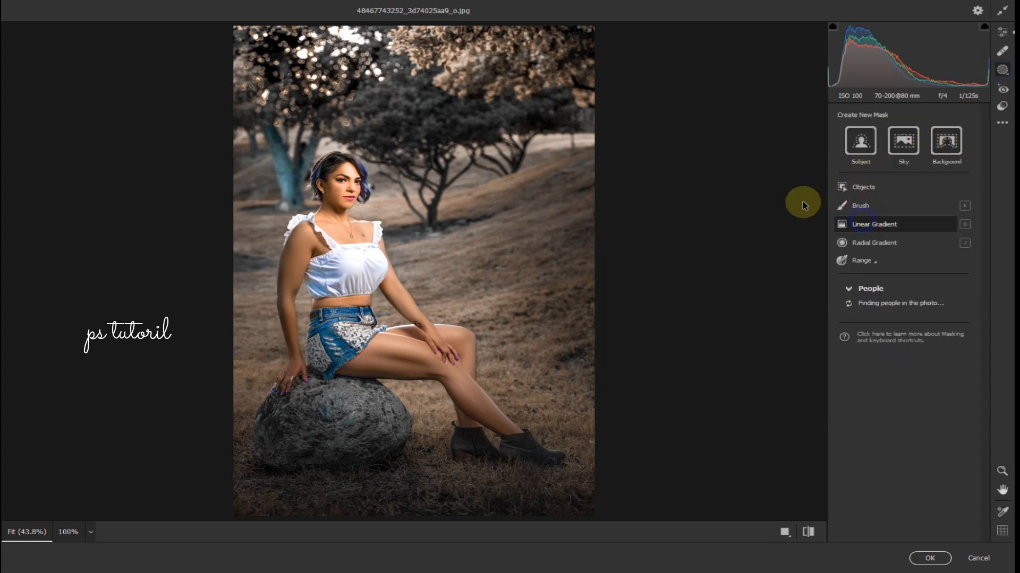
drag(504, 31, 418, 174)
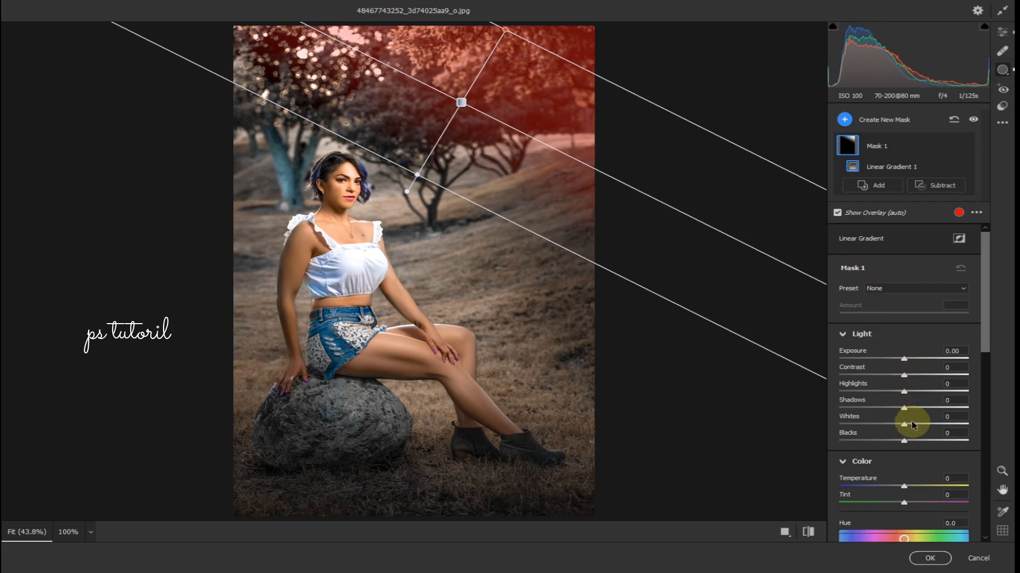
drag(904, 424, 914, 428)
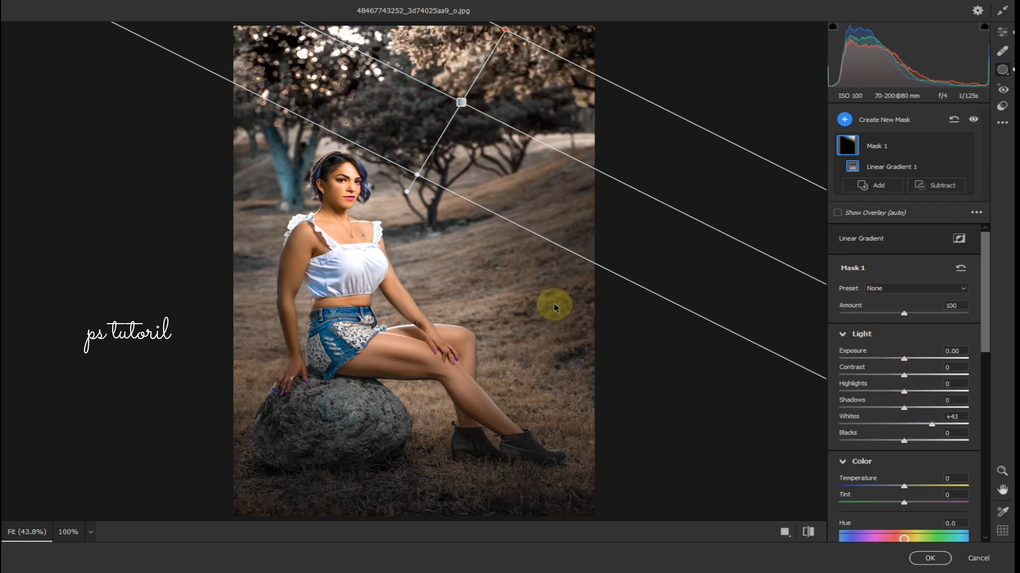
drag(408, 186, 391, 198)
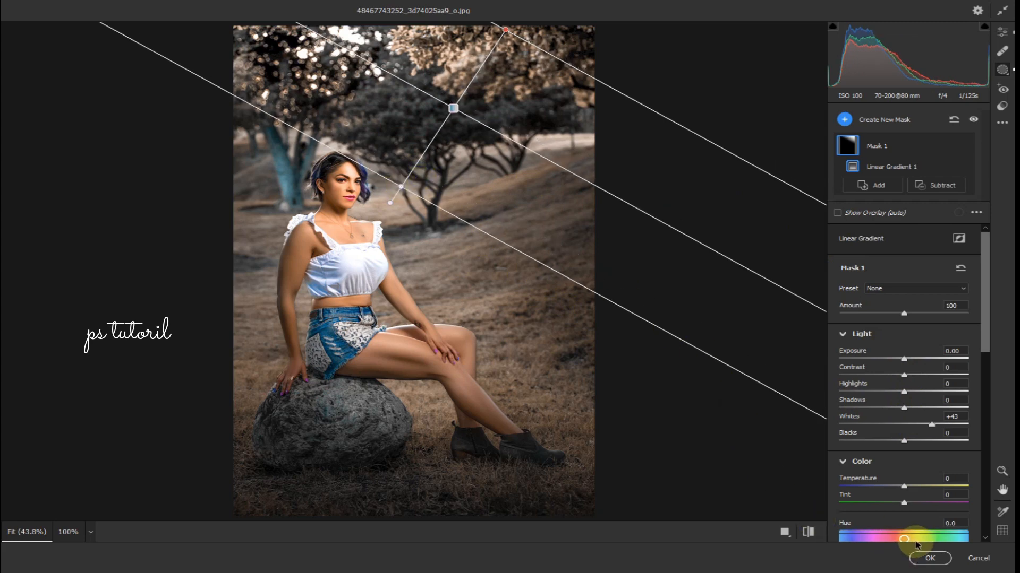
click(928, 558)
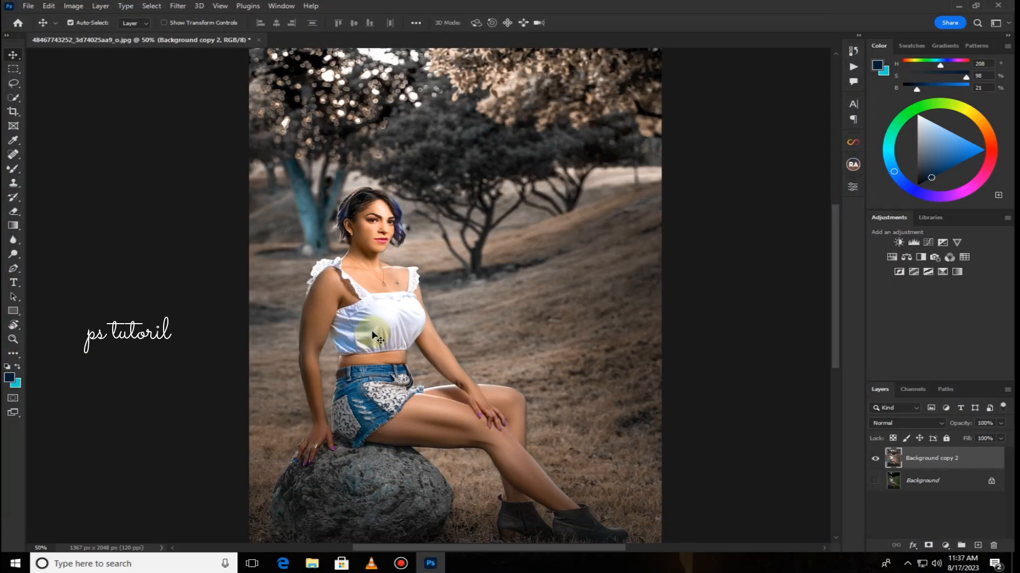
Add a Selective Color adjustment layer and set its yellows to cyan +100, magenta +28, yellow +21 and black -5
drag(387, 292, 373, 255)
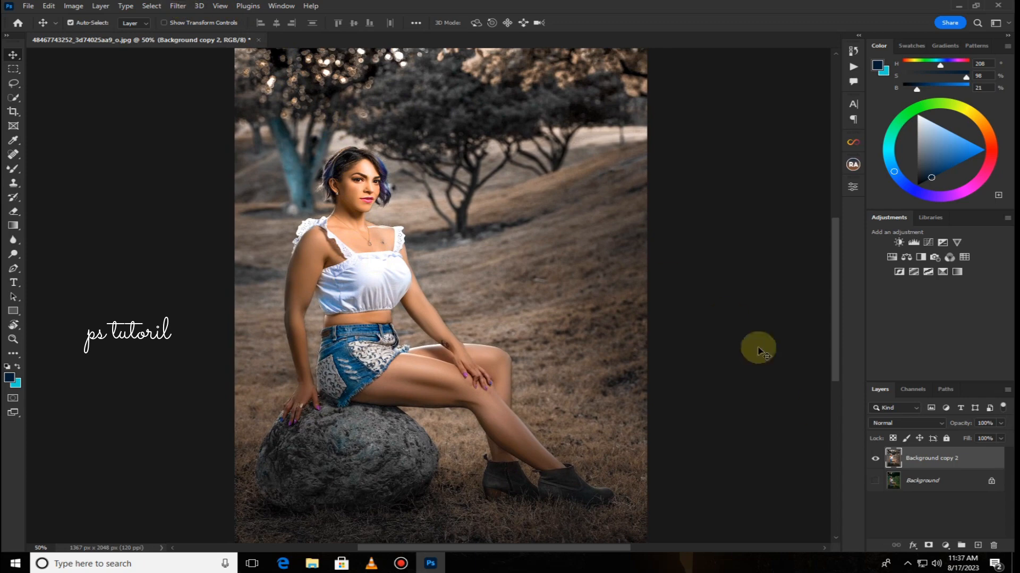
click(945, 545)
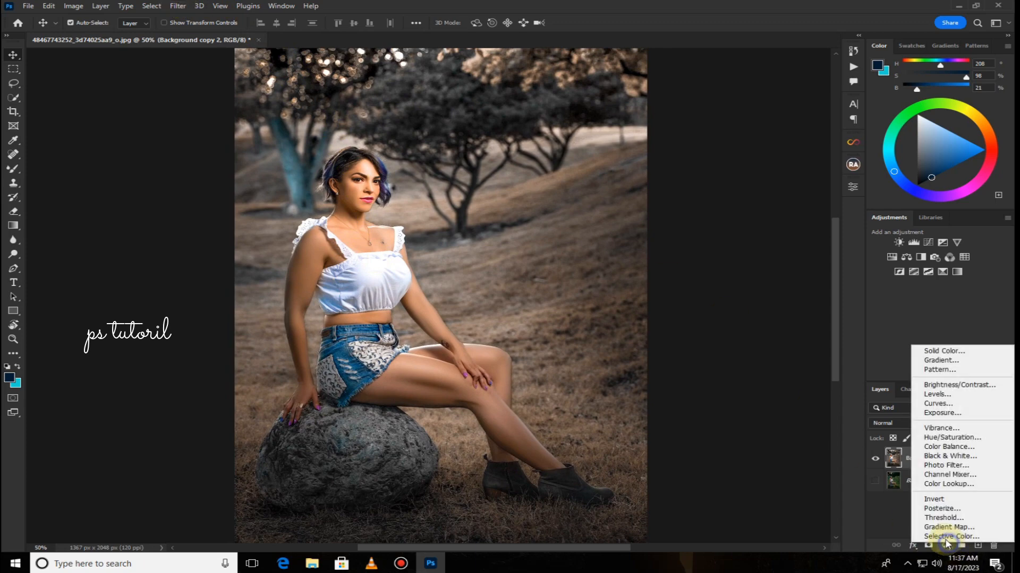
click(945, 538)
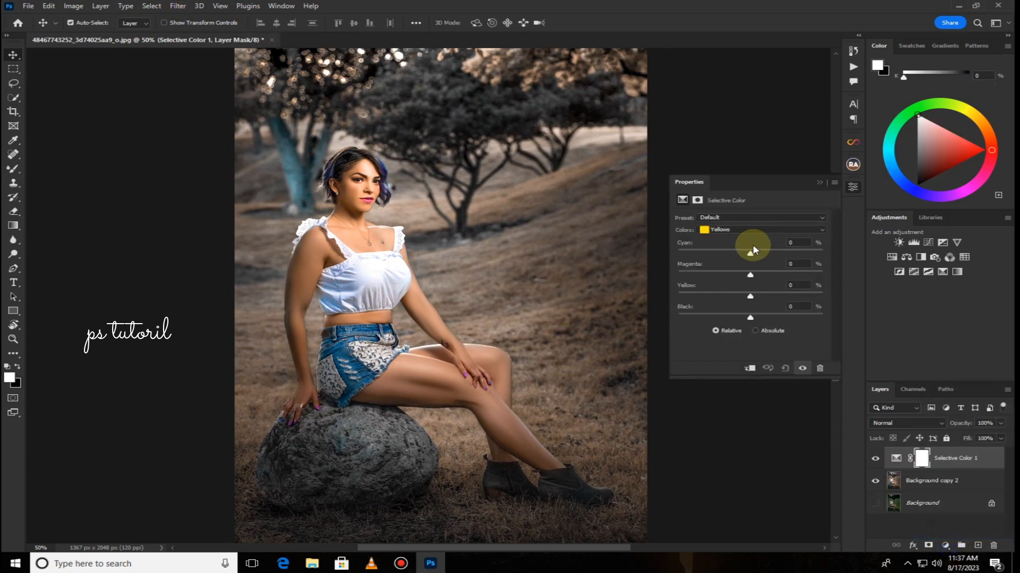
drag(751, 248, 686, 256)
drag(788, 263, 850, 267)
drag(728, 269, 792, 278)
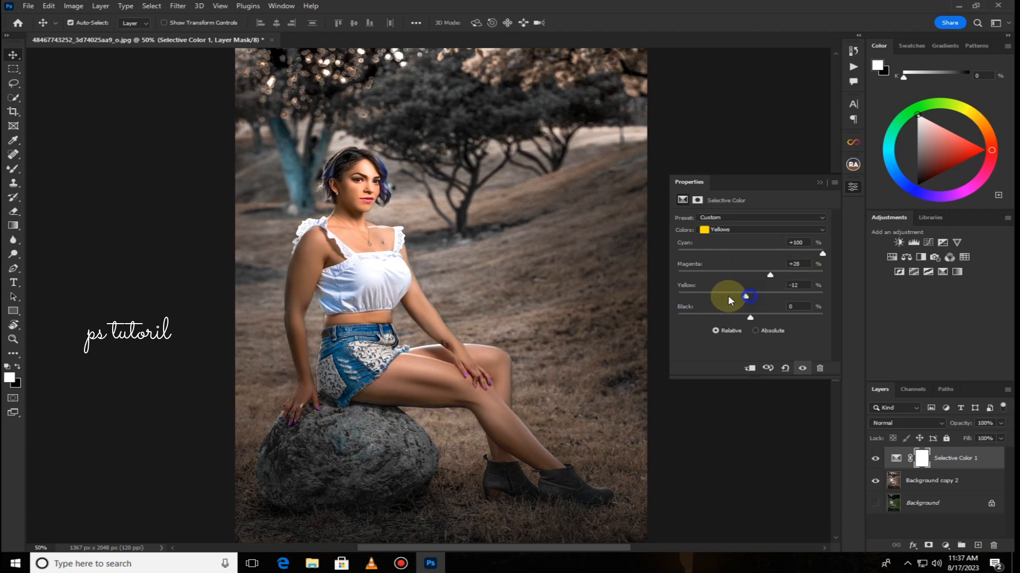
drag(728, 297, 746, 317)
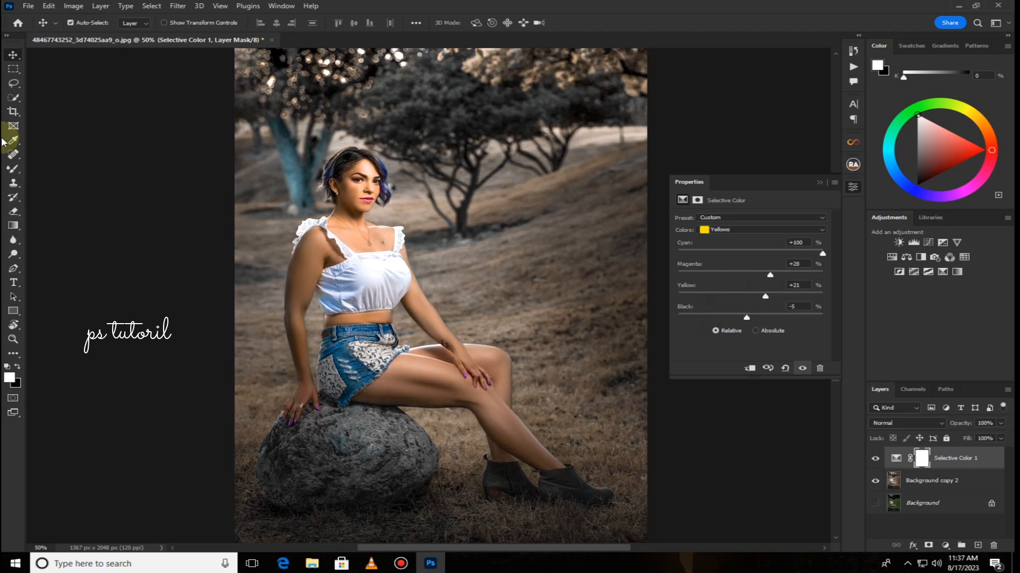
Paint black on the Selective Color layer mask with a size 100 brush over the woman's face, torso and legs
click(14, 167)
click(43, 169)
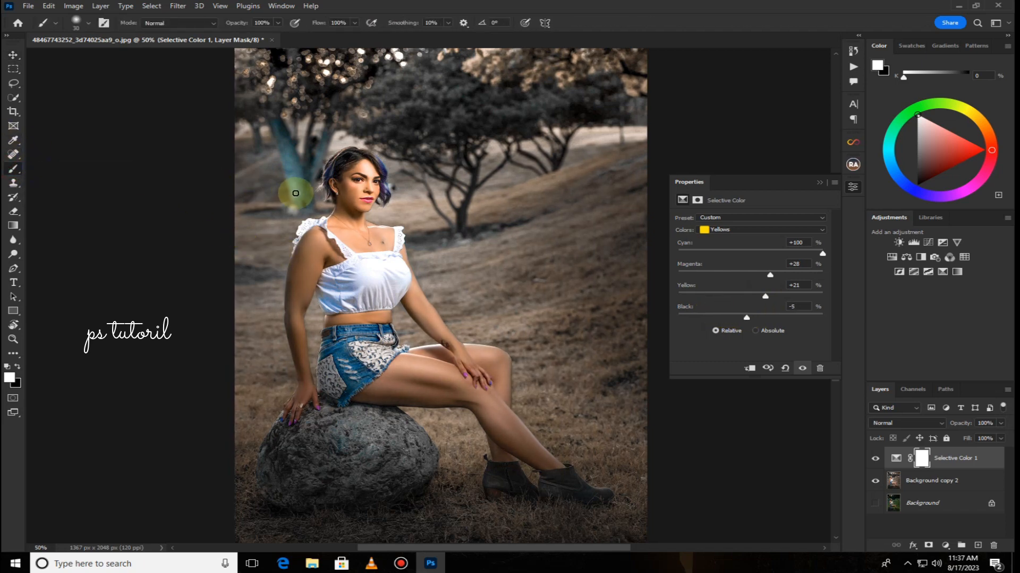
key(])
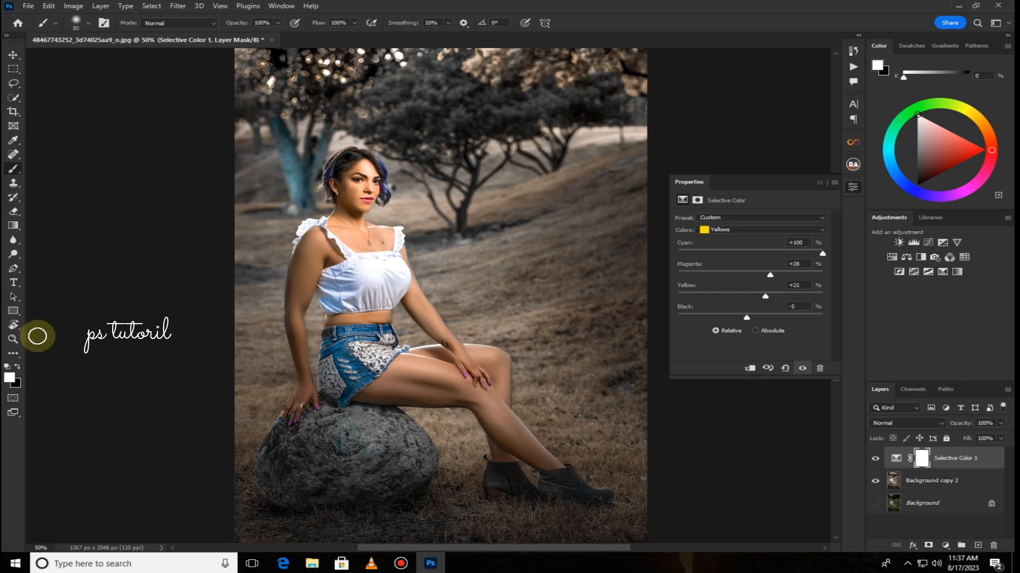
click(19, 368)
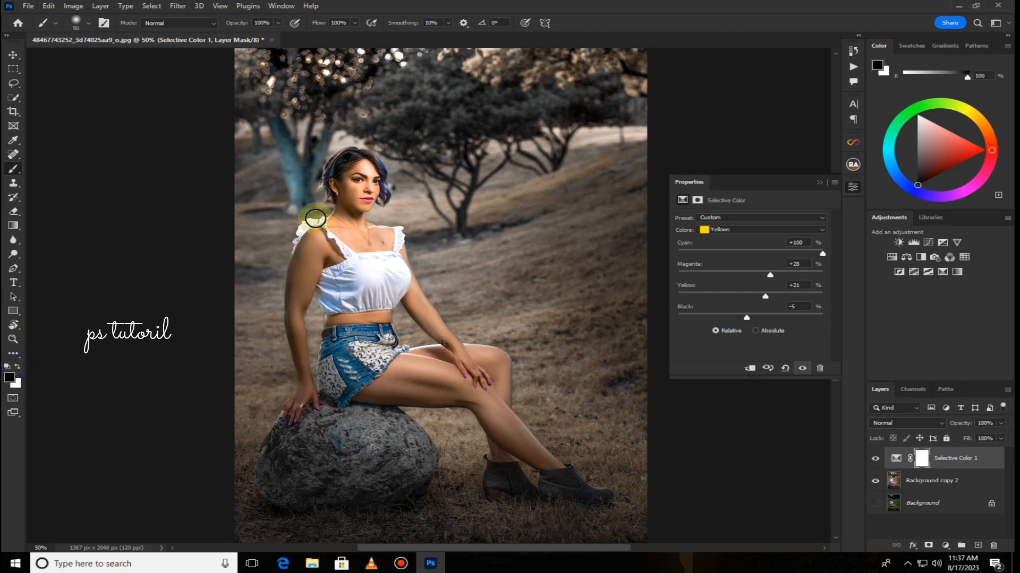
key(])
key(])
mouse_move(362, 183)
mouse_down()
mouse_move(364, 205)
mouse_move(356, 167)
mouse_move(341, 217)
mouse_move(352, 187)
mouse_up()
mouse_move(355, 242)
mouse_down()
mouse_move(388, 240)
mouse_move(368, 274)
mouse_move(335, 233)
mouse_move(300, 283)
mouse_move(322, 233)
mouse_move(312, 247)
mouse_move(294, 303)
mouse_move(306, 385)
mouse_move(294, 415)
mouse_move(331, 388)
mouse_move(341, 334)
mouse_move(346, 392)
mouse_move(354, 271)
mouse_move(329, 249)
mouse_up()
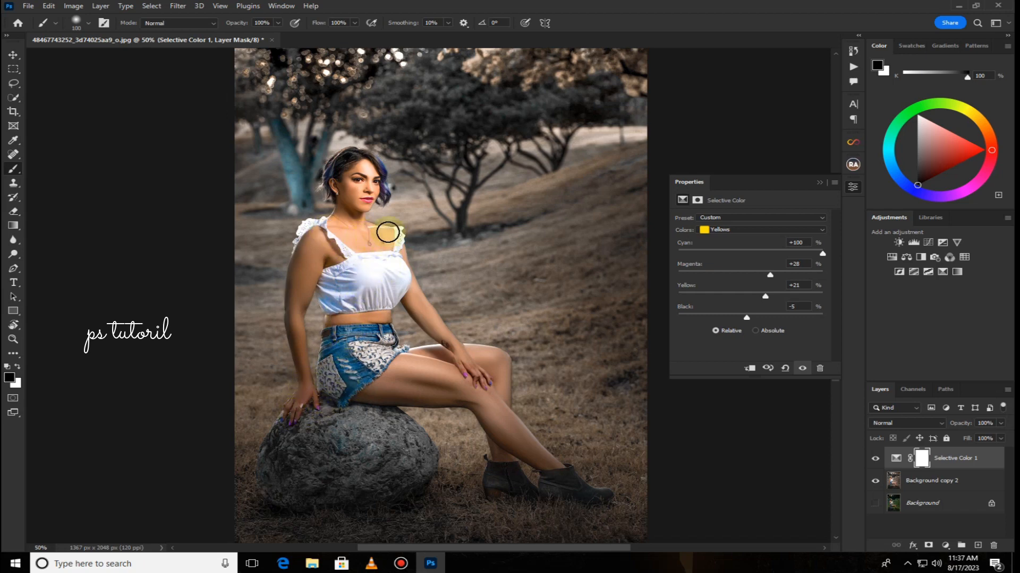
mouse_move(388, 232)
mouse_down()
mouse_move(384, 322)
mouse_move(353, 333)
mouse_move(433, 390)
mouse_move(347, 389)
mouse_move(451, 390)
mouse_move(398, 354)
mouse_up()
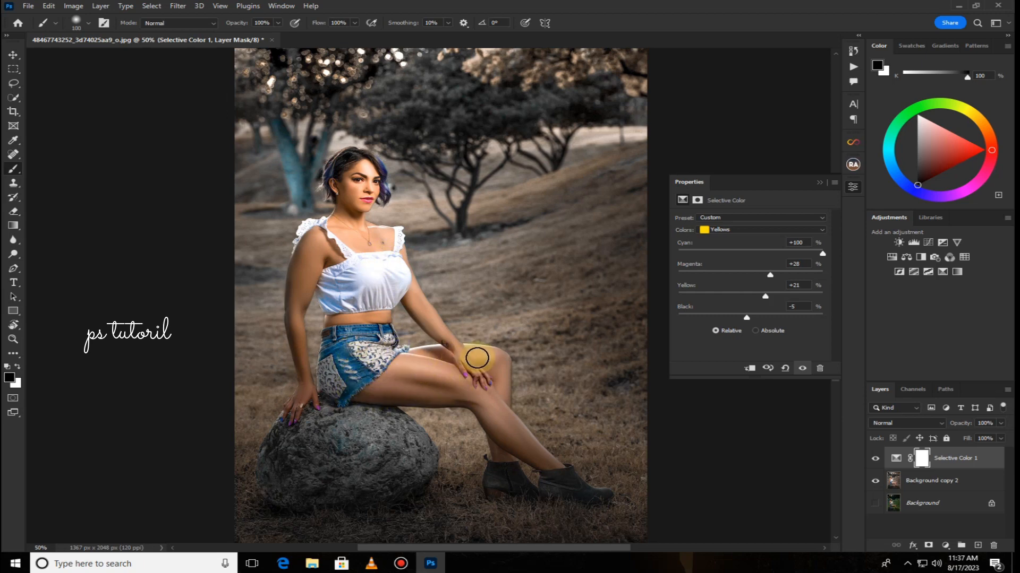
mouse_move(477, 358)
mouse_down()
mouse_move(419, 321)
mouse_move(396, 269)
mouse_move(446, 387)
mouse_move(479, 377)
mouse_move(492, 410)
mouse_move(494, 367)
mouse_move(510, 430)
mouse_move(571, 489)
mouse_move(508, 485)
mouse_move(487, 401)
mouse_move(490, 356)
mouse_up()
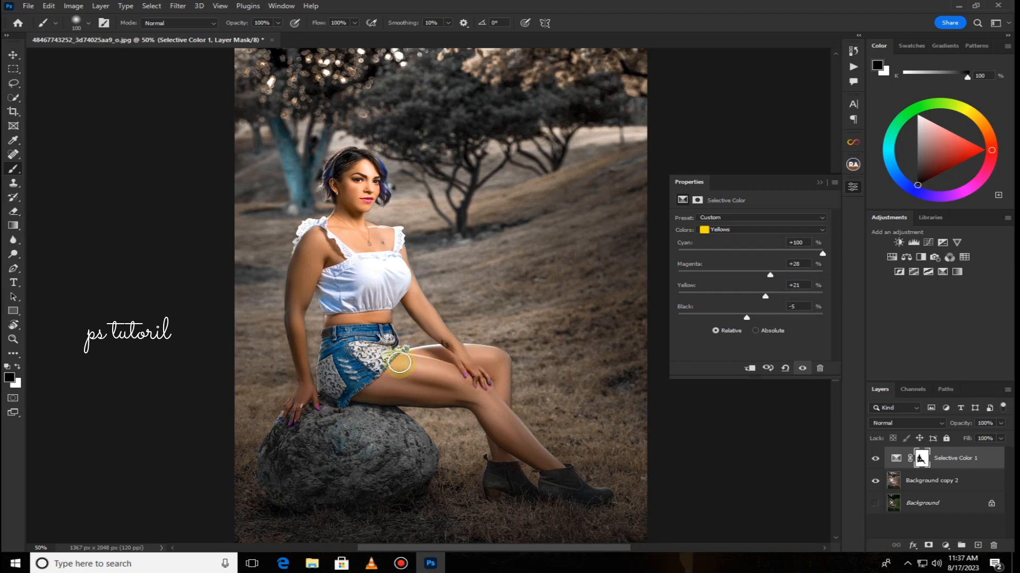
Paint black on the Selective Color mask over the woman's torso and thigh, and merge the layer down into Background copy 2
mouse_move(373, 274)
mouse_down()
mouse_move(399, 255)
mouse_move(445, 379)
mouse_move(579, 492)
mouse_move(492, 399)
mouse_move(487, 375)
mouse_move(447, 369)
mouse_up()
key(ctrl+minus)
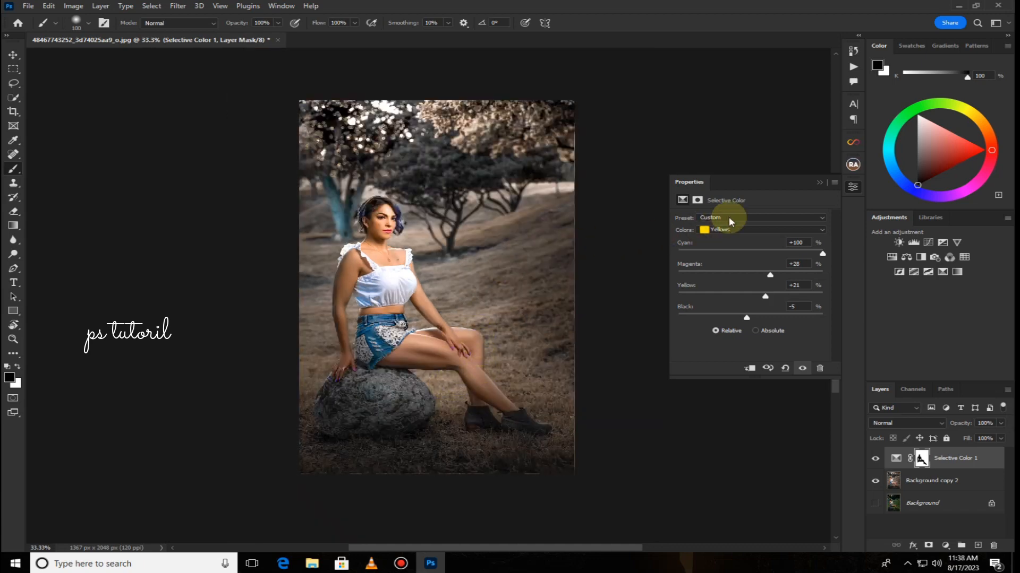
click(819, 182)
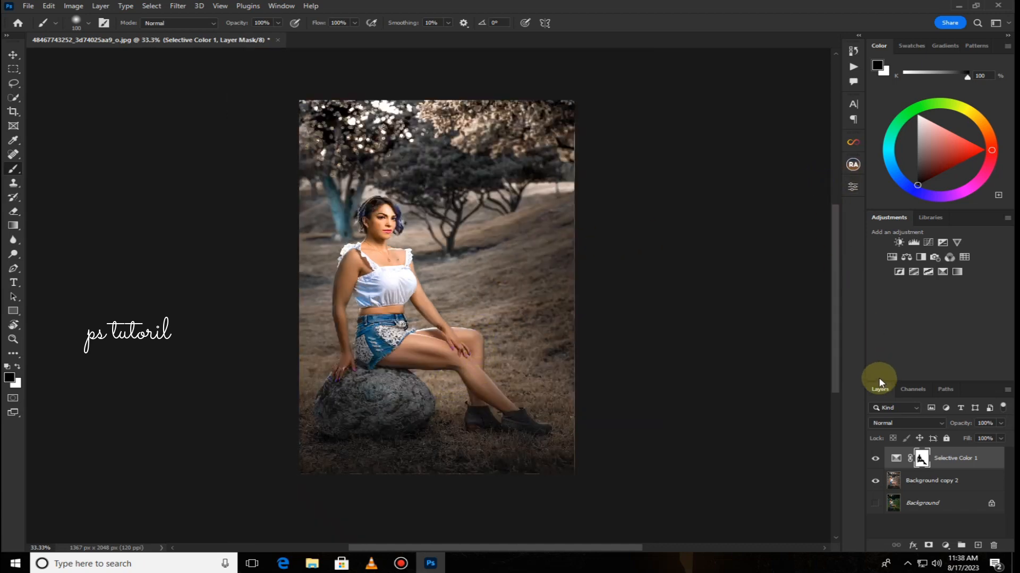
key(ctrl+e)
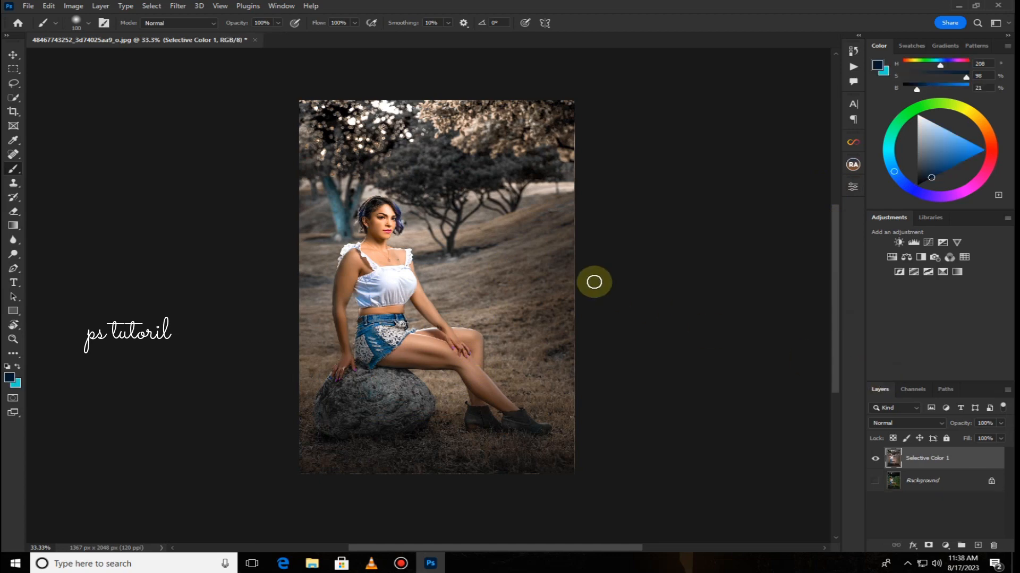
Open the merged layer in the Camera Raw Filter and mask the trees and slope beside the woman's head with a large radial gradient
ctrl+click(531, 240)
drag(470, 246, 476, 269)
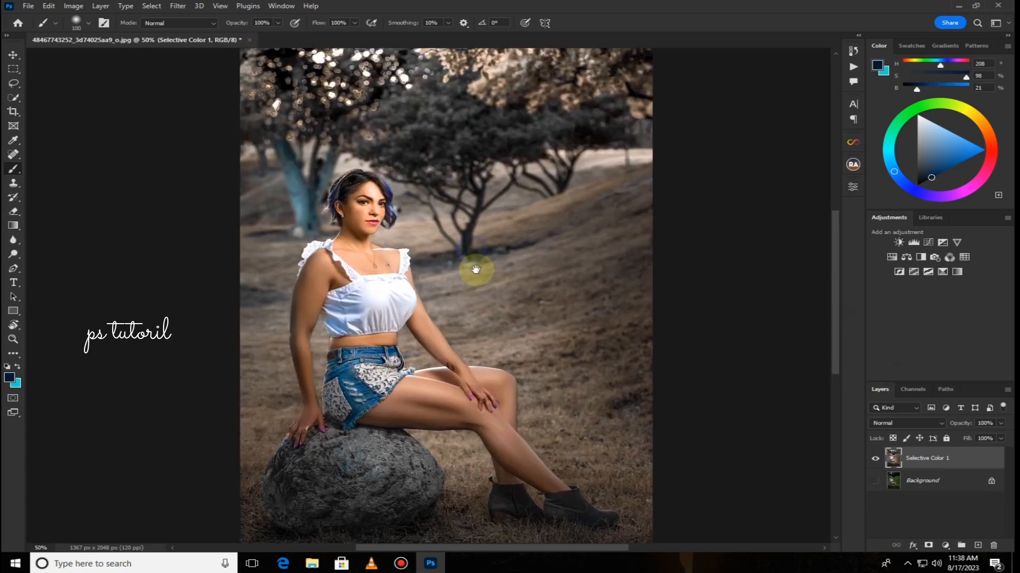
click(170, 5)
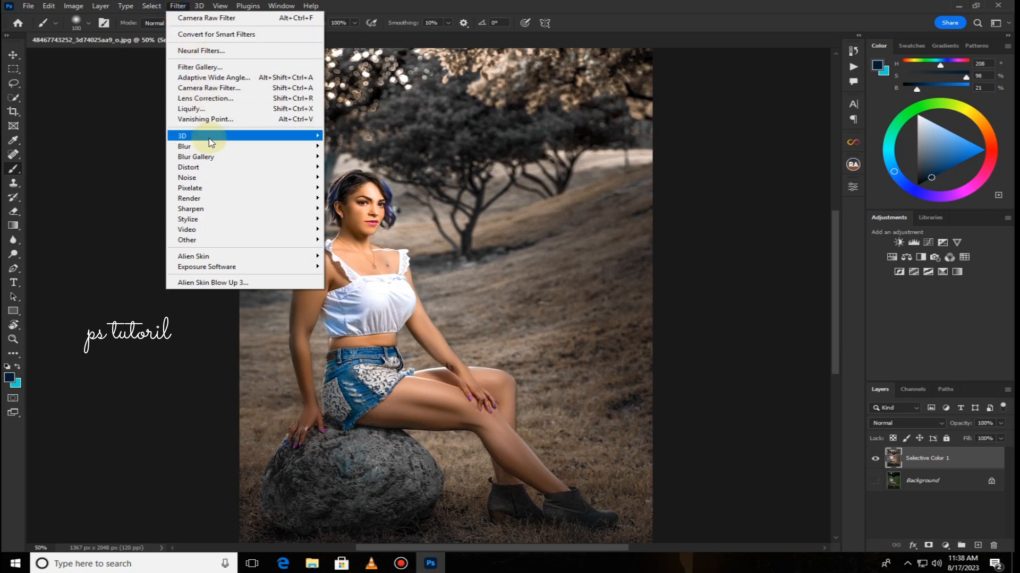
mouse_move(209, 137)
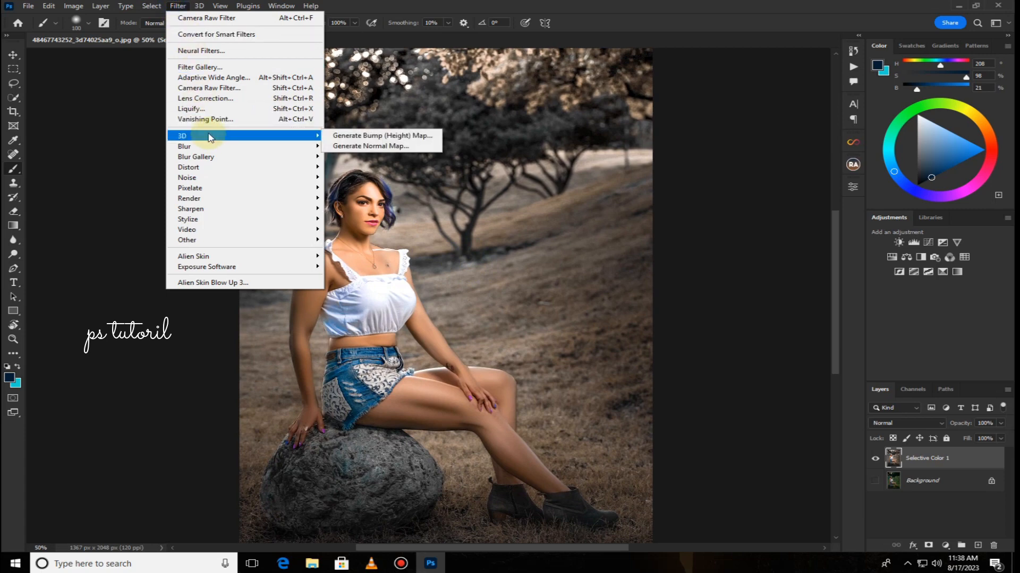
click(213, 88)
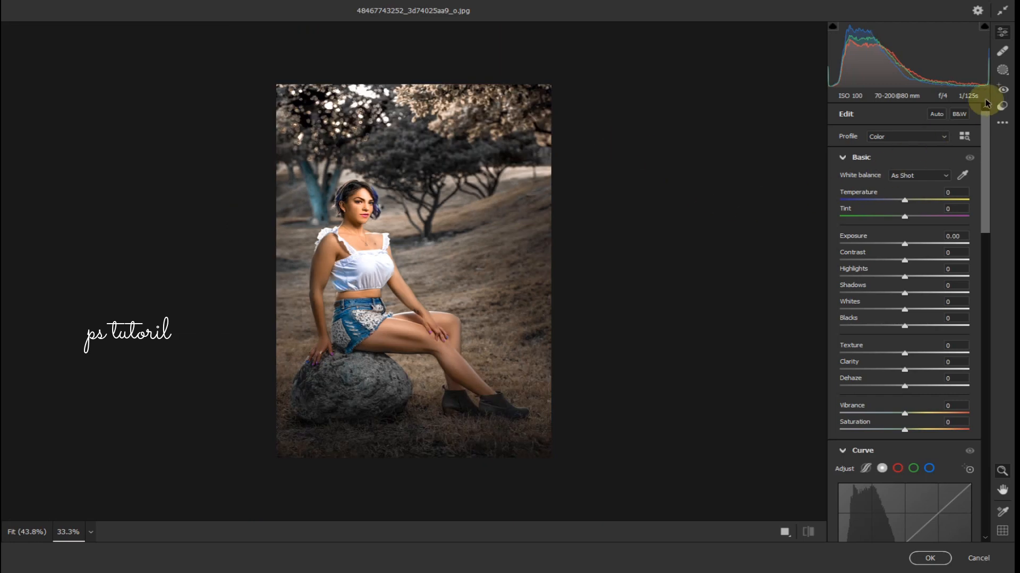
click(1002, 69)
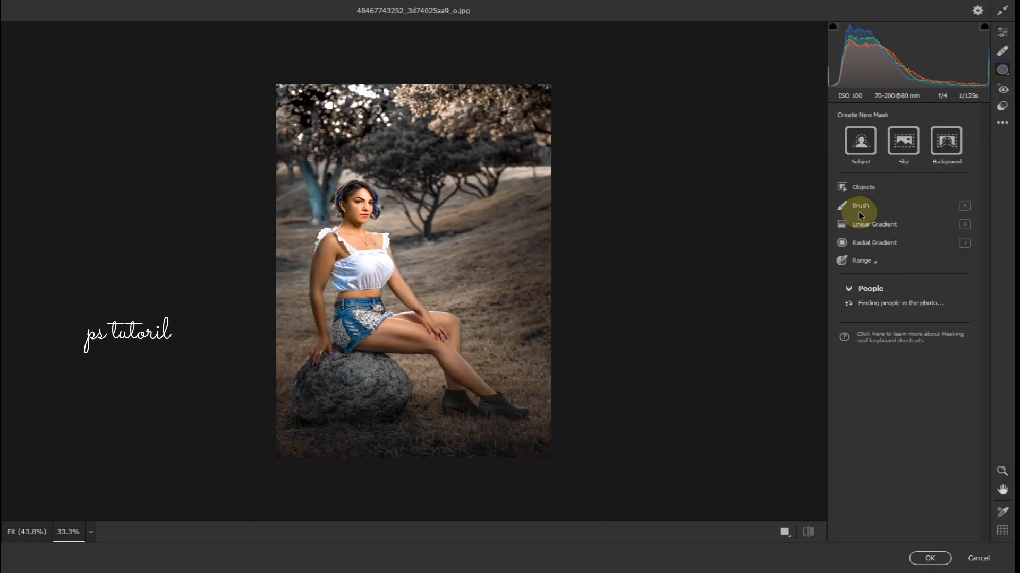
click(864, 245)
drag(430, 59, 523, 204)
drag(431, 78, 530, 148)
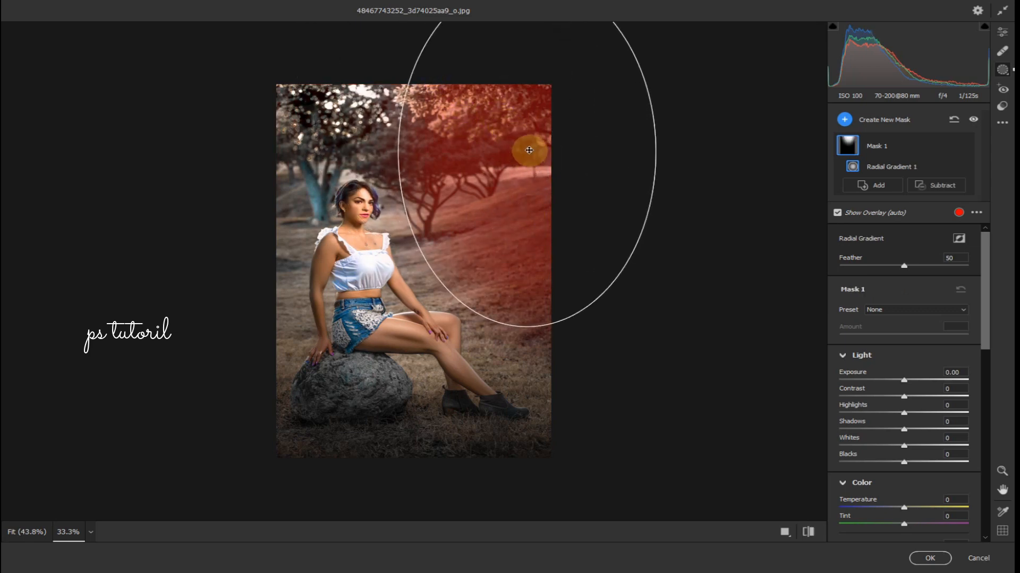
drag(402, 145, 366, 144)
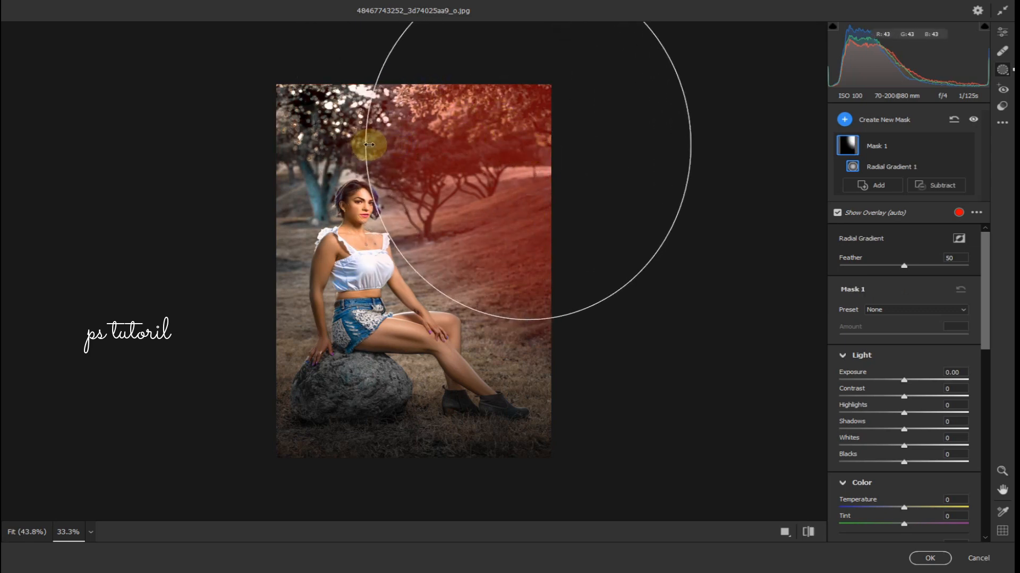
Set the radial mask's whites to +64, highlights to +11 and exposure to +0.35, and widen it slightly toward the woman
drag(906, 448, 940, 451)
drag(904, 414, 913, 418)
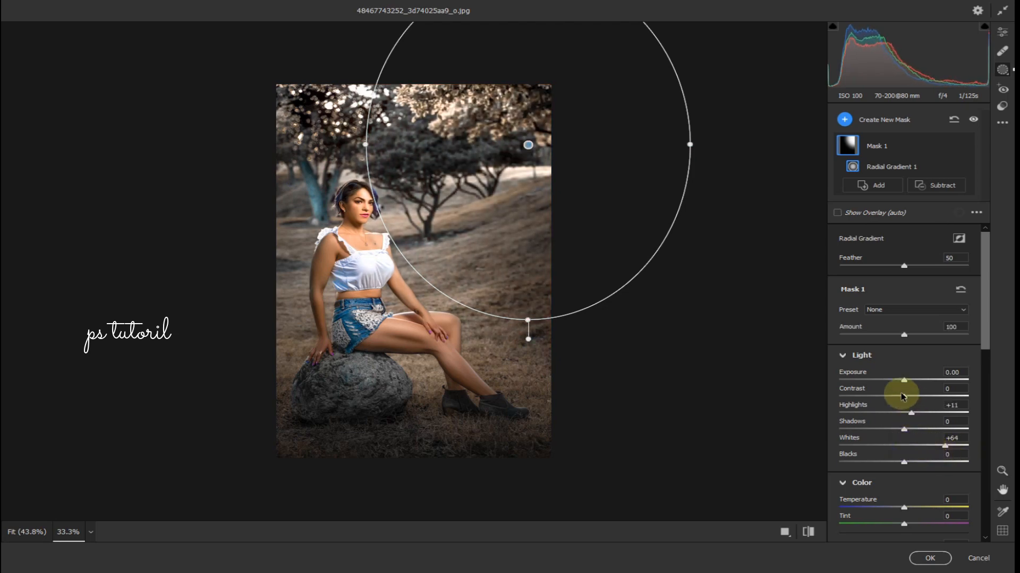
drag(909, 381, 911, 385)
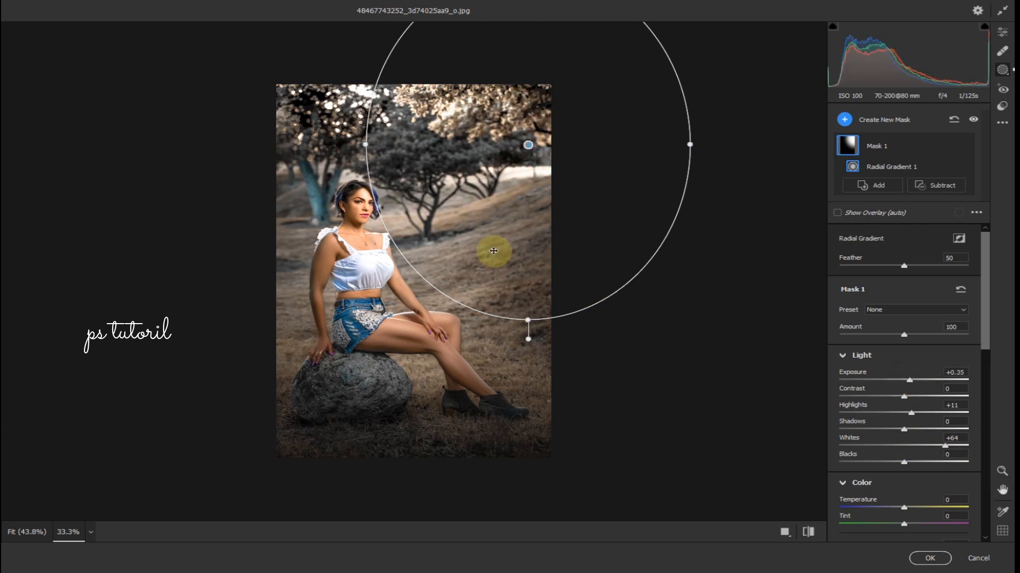
mouse_move(365, 143)
mouse_down()
mouse_move(326, 155)
mouse_move(358, 145)
mouse_up()
Extend the radial mask further down the slope, set its temperature to +7 and saturation to -1, and apply the edits
scroll(870, 426, down, 1)
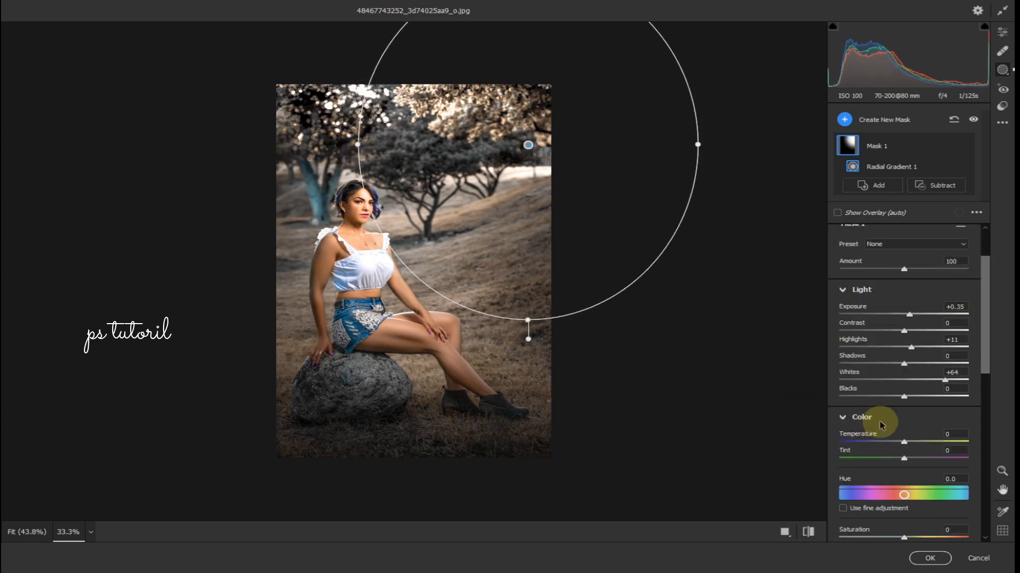
mouse_move(898, 443)
mouse_down()
mouse_move(883, 448)
mouse_move(914, 453)
mouse_up()
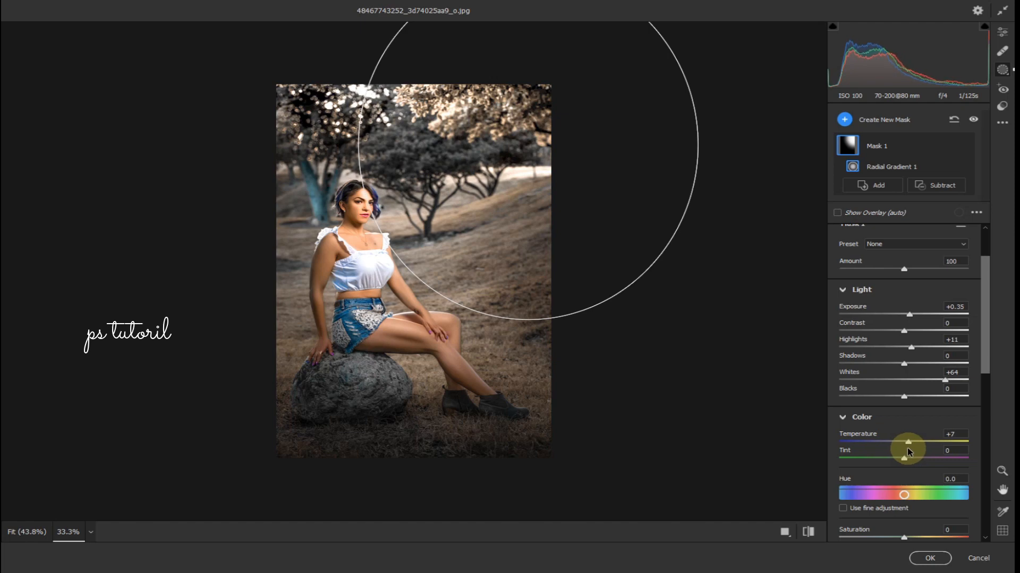
drag(525, 321, 527, 345)
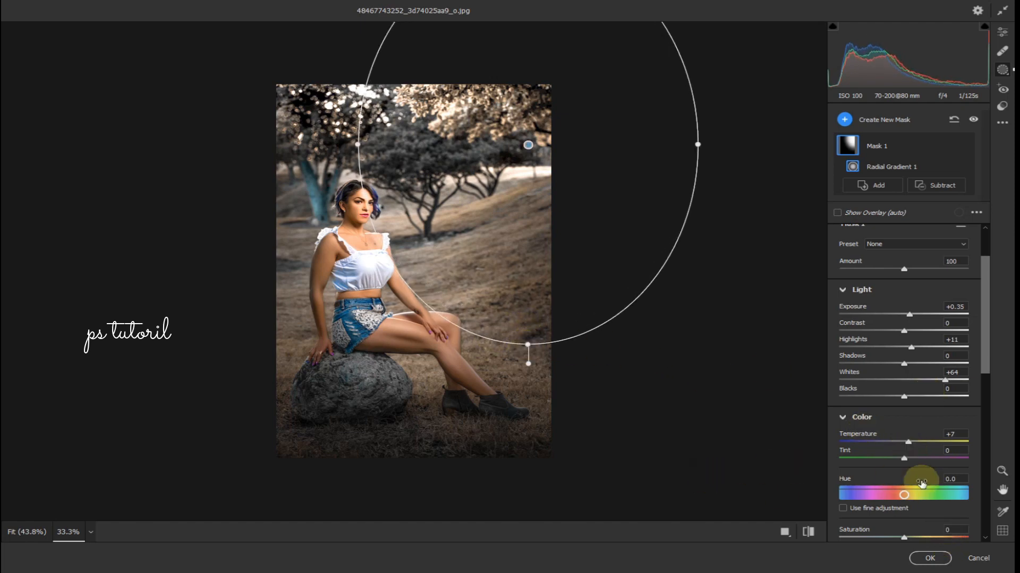
scroll(942, 475, down, 2)
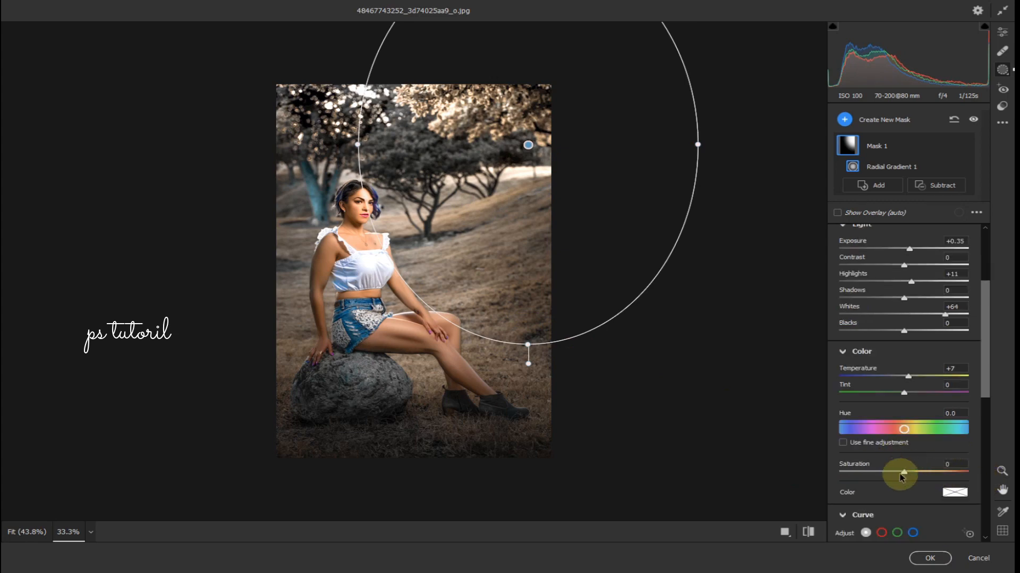
drag(910, 474, 904, 479)
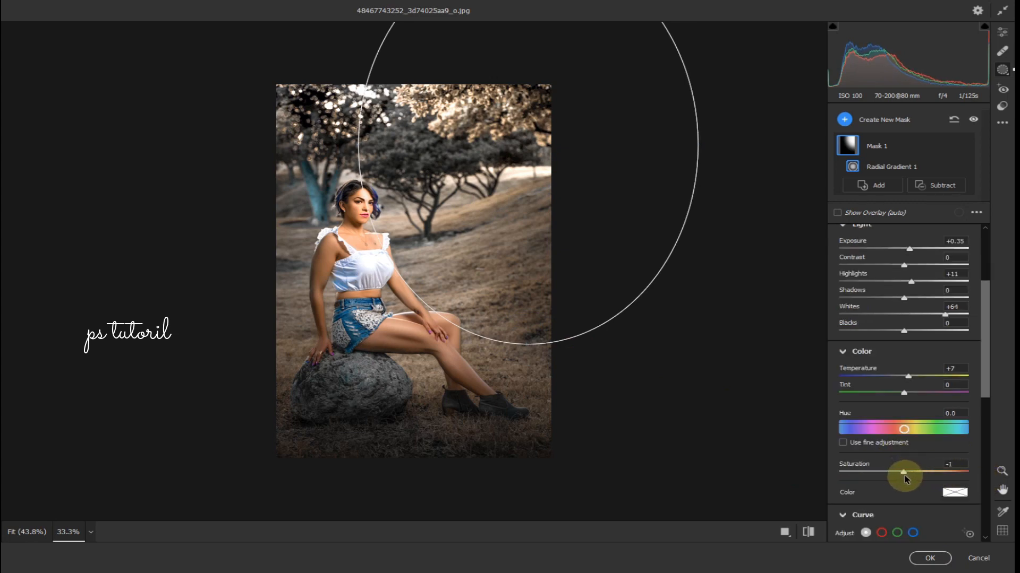
click(929, 559)
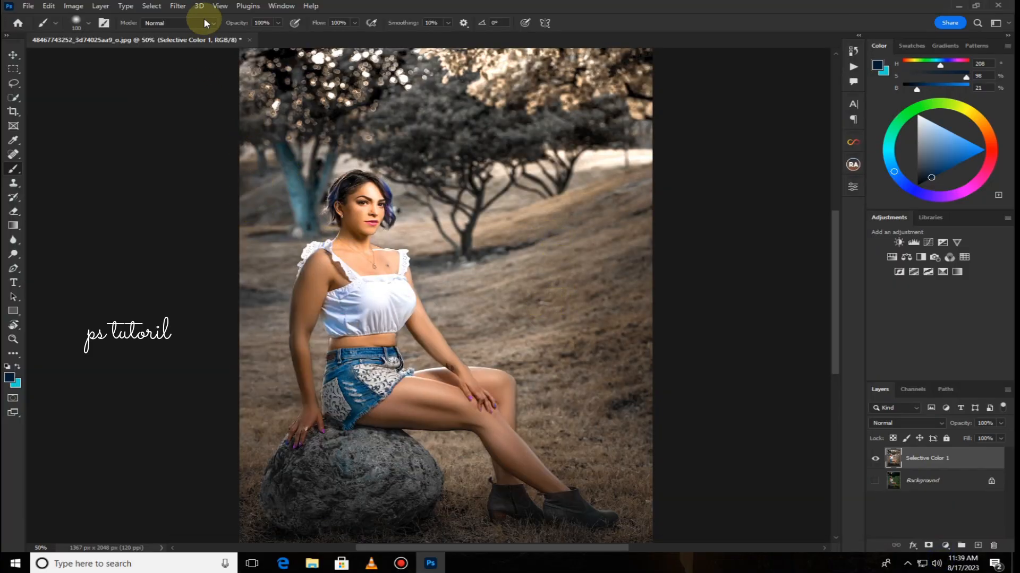
Reopen the Camera Raw Filter and fit a small radial gradient mask around the woman's denim shorts
click(180, 7)
click(232, 88)
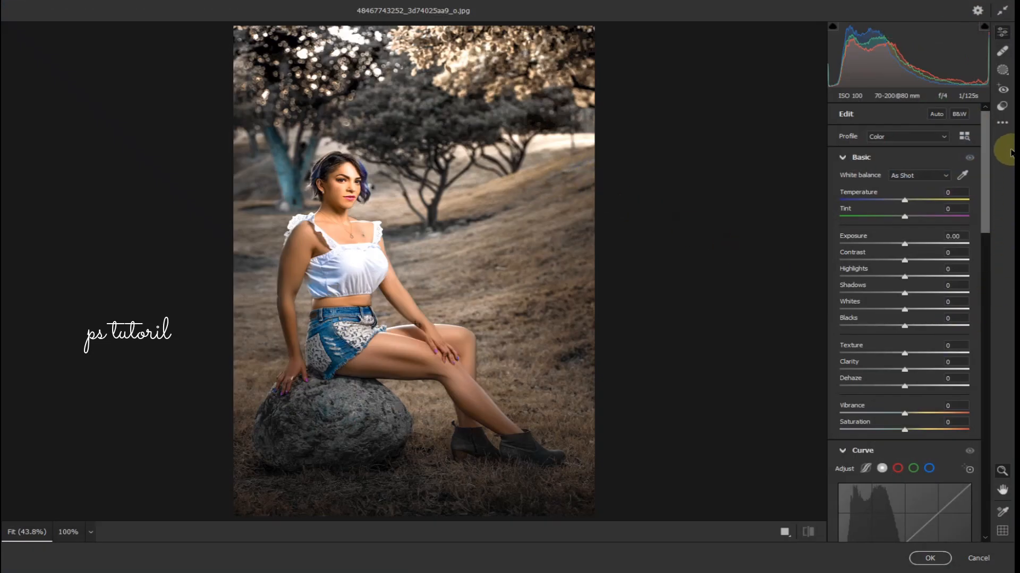
click(1002, 69)
click(866, 245)
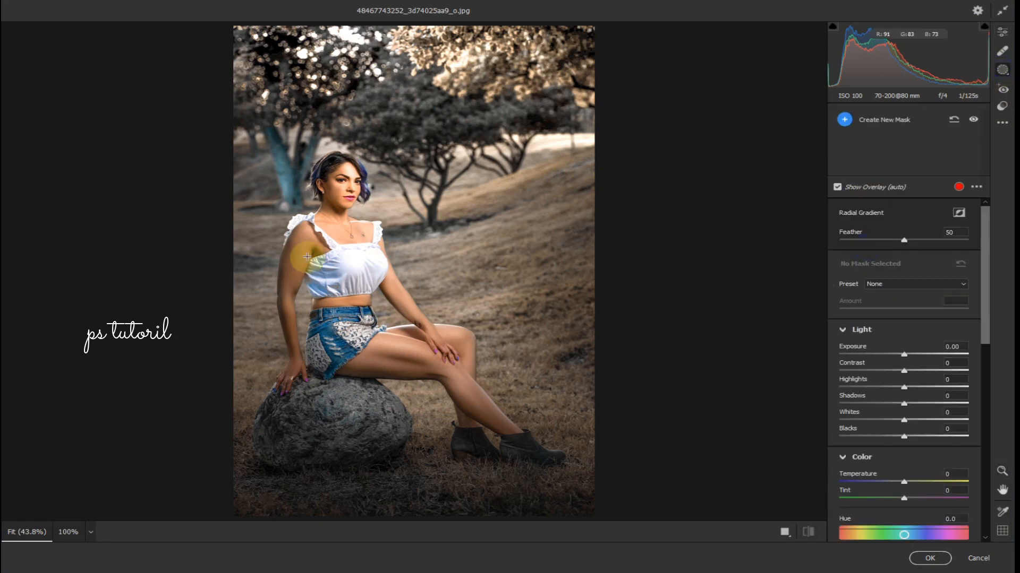
drag(327, 221, 338, 377)
drag(337, 339, 293, 344)
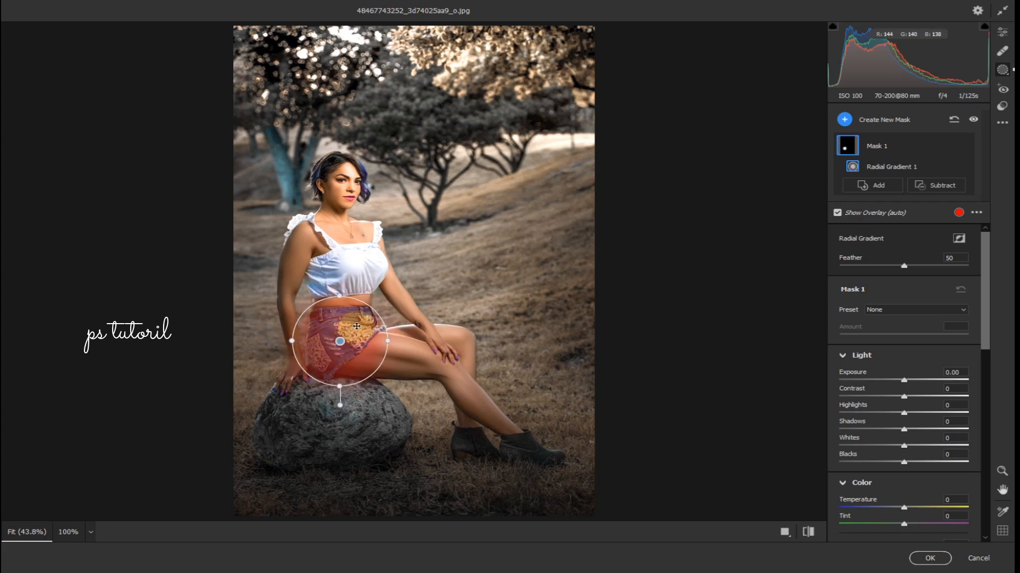
drag(385, 340, 382, 341)
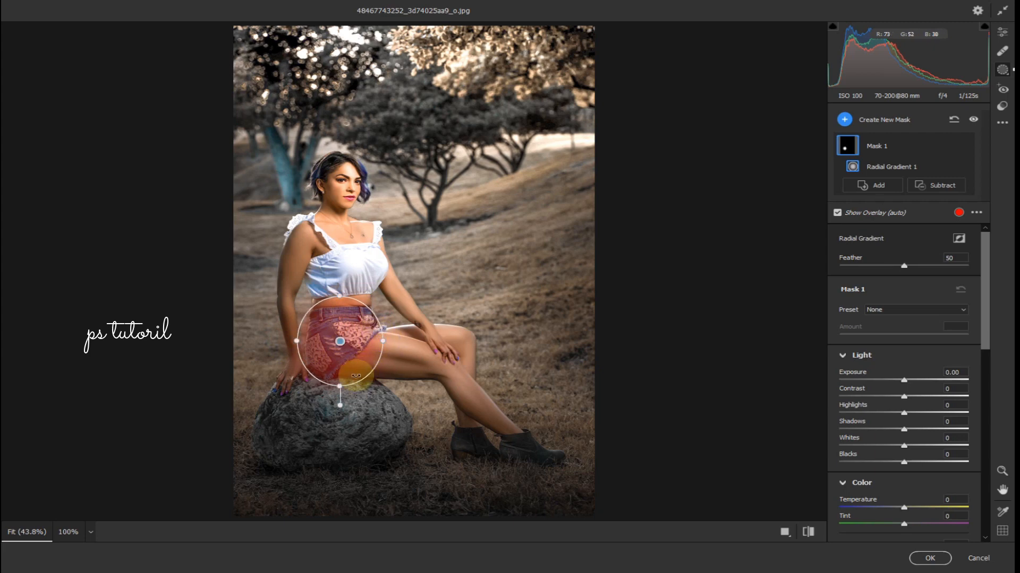
drag(340, 386, 339, 384)
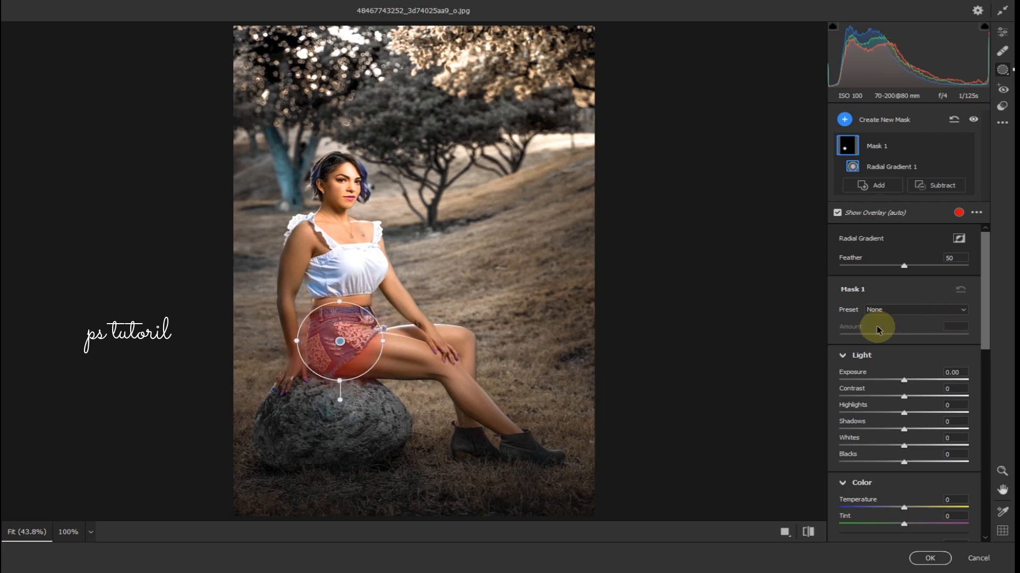
Set the shorts mask's temperature to -13 and apply the edits
scroll(887, 345, down, 3)
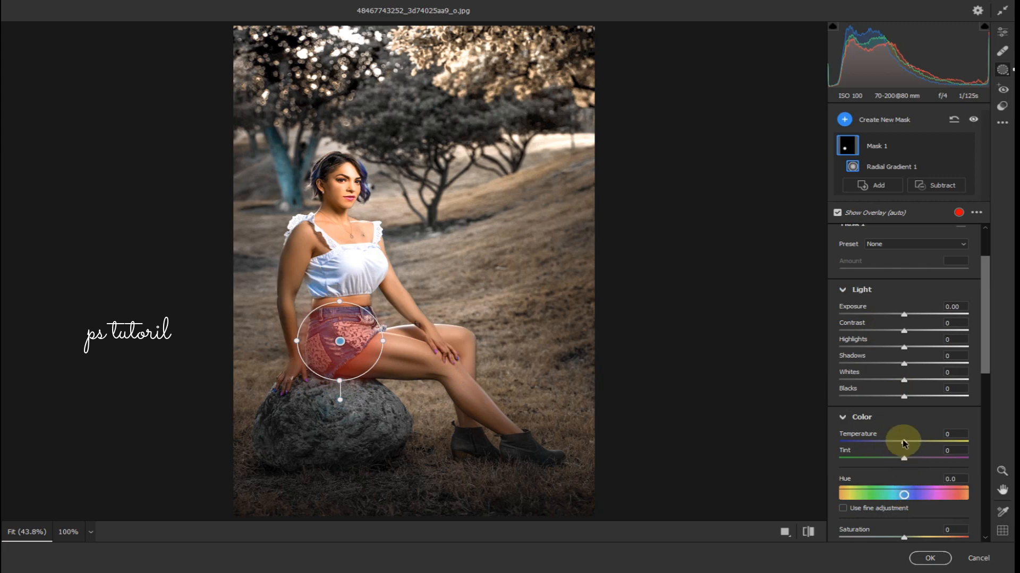
drag(904, 442, 896, 442)
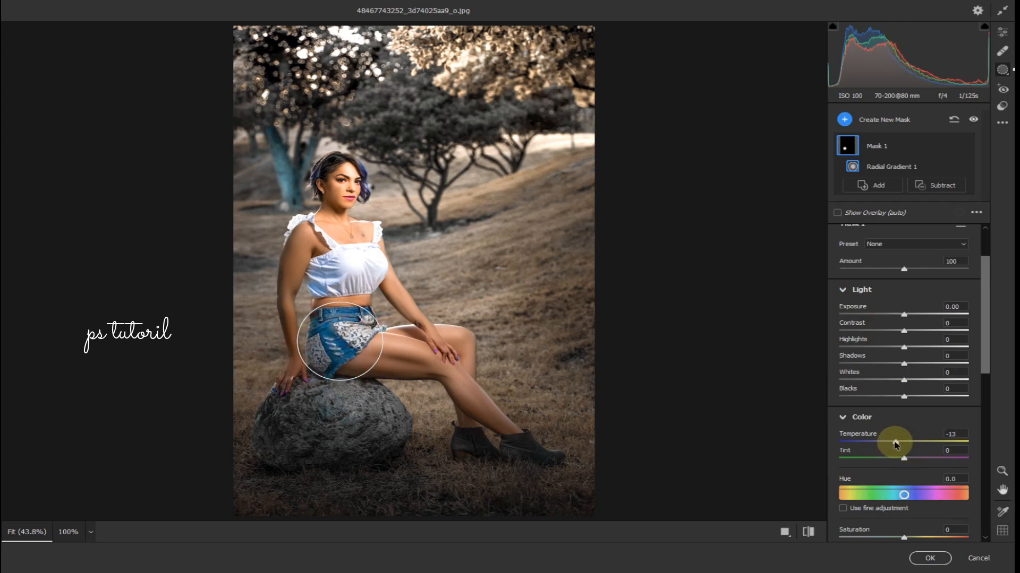
click(929, 558)
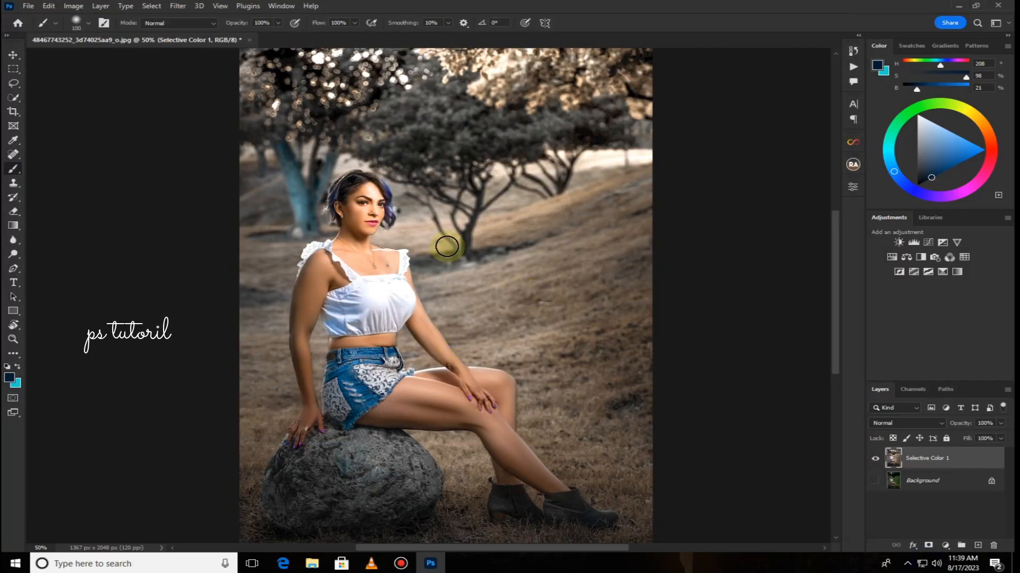
Reopen the Camera Raw Filter and cover the woman from head to boots with a large, diagonally tilted radial gradient mask
mouse_move(438, 257)
mouse_down()
mouse_move(430, 222)
mouse_move(400, 250)
mouse_up()
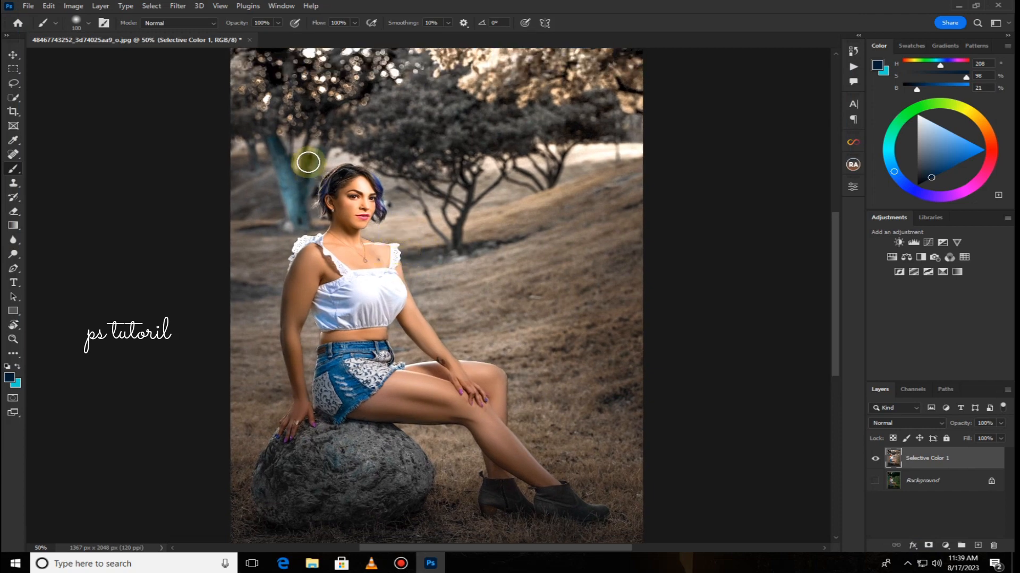
click(177, 6)
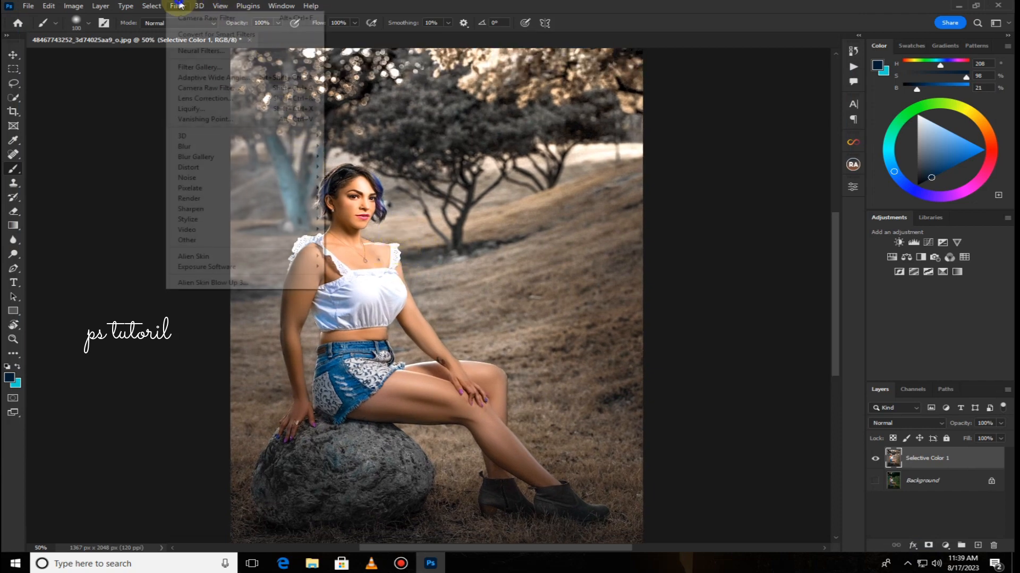
click(183, 89)
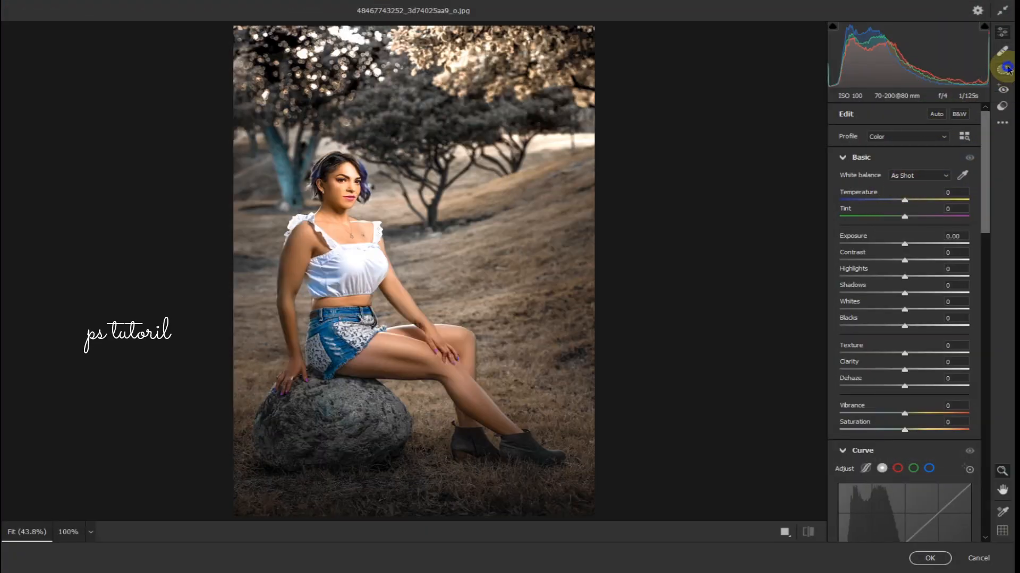
click(1007, 69)
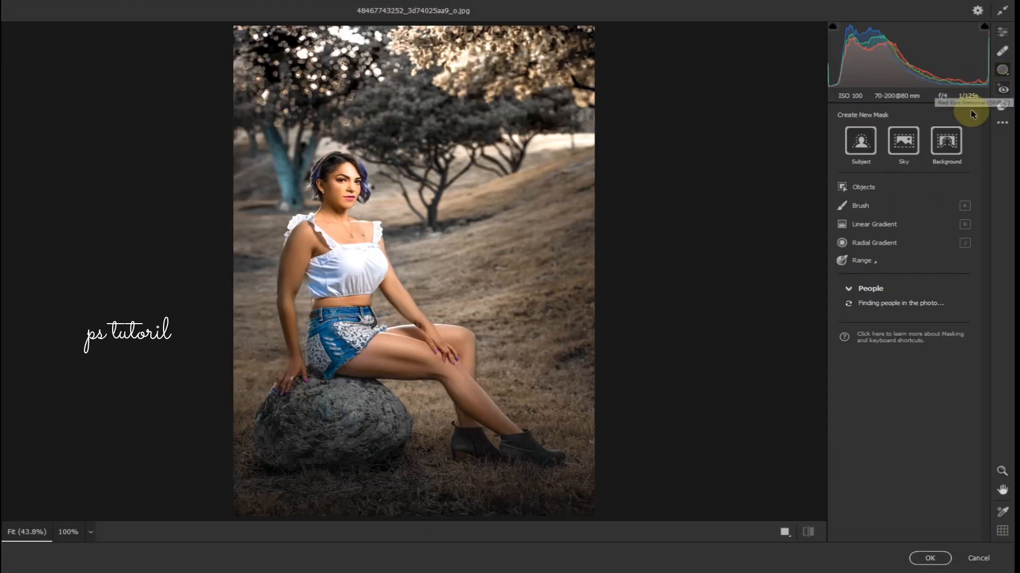
click(861, 243)
mouse_move(343, 290)
mouse_down()
mouse_move(377, 347)
mouse_move(375, 336)
mouse_up()
drag(361, 265, 410, 308)
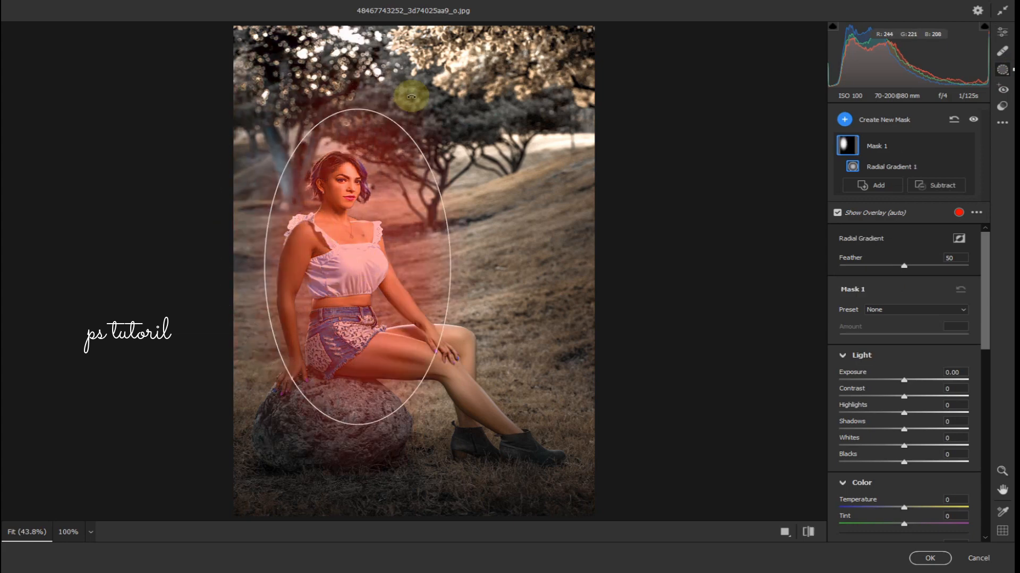
drag(370, 85, 278, 101)
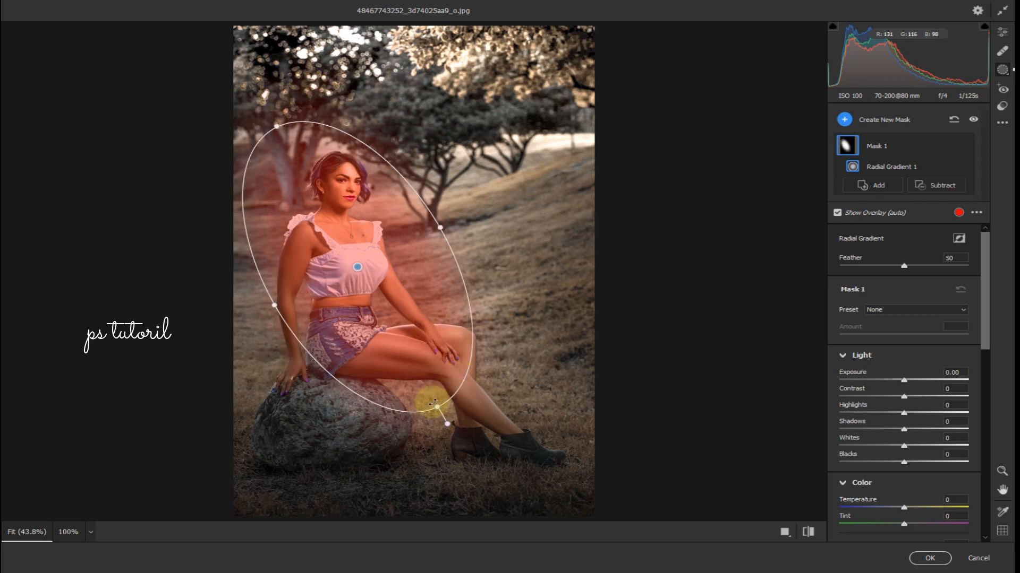
drag(436, 408, 473, 469)
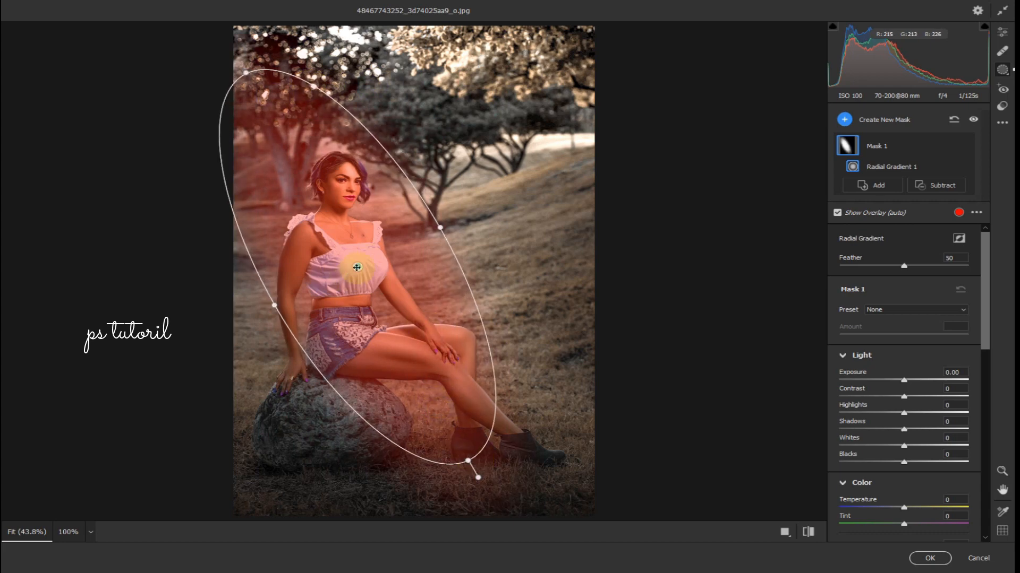
drag(358, 268, 422, 334)
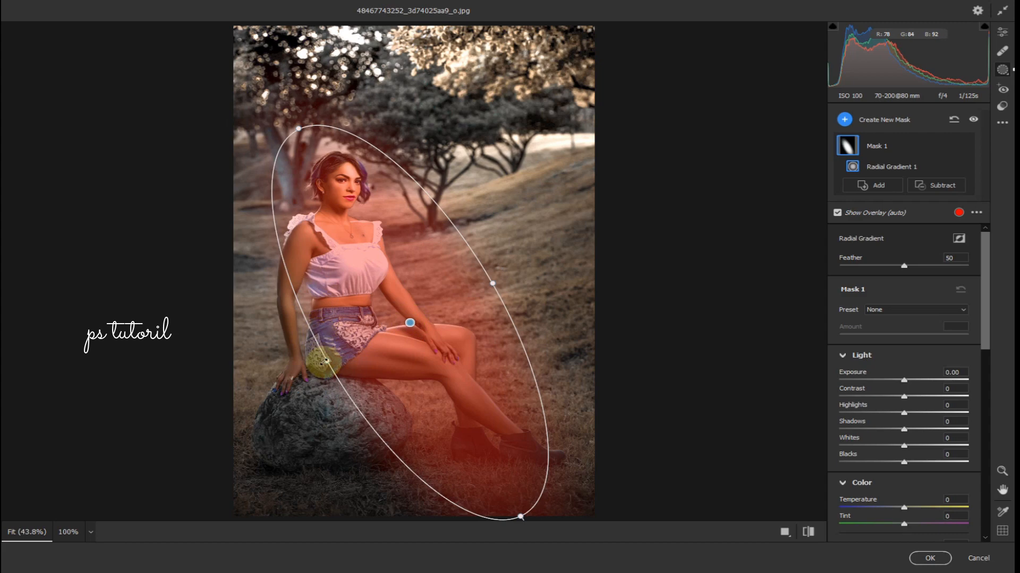
drag(303, 372, 287, 379)
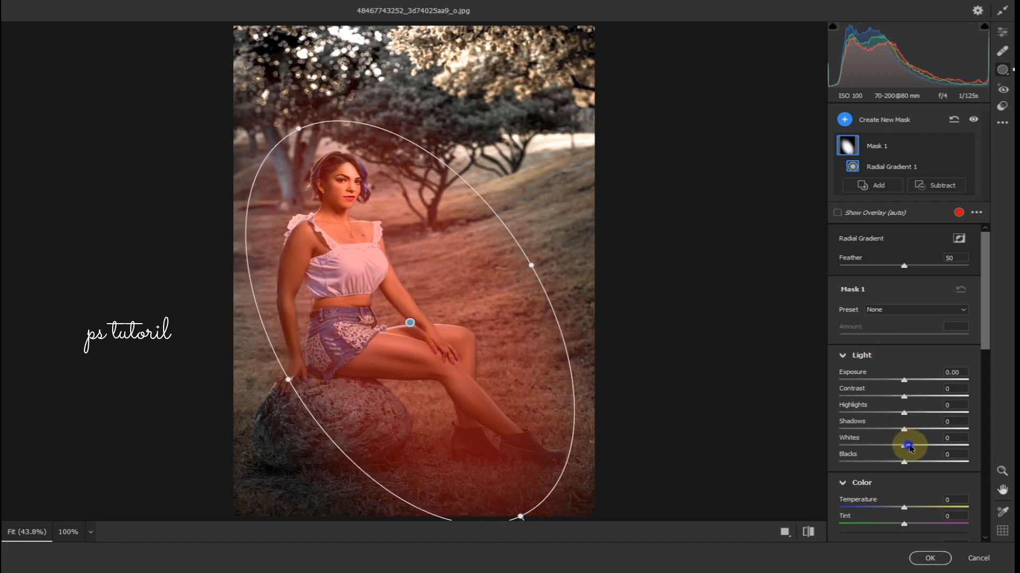
Set the subject mask's whites to +13, shift the ellipse up toward the tree trunk and widen it slightly around the woman
drag(909, 447, 913, 450)
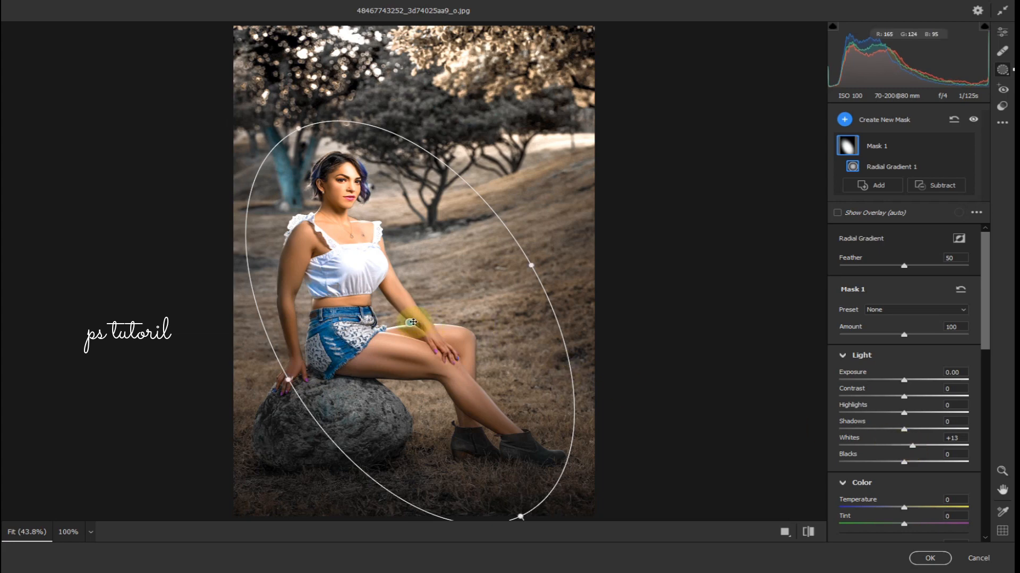
drag(409, 317, 389, 312)
drag(280, 364, 261, 368)
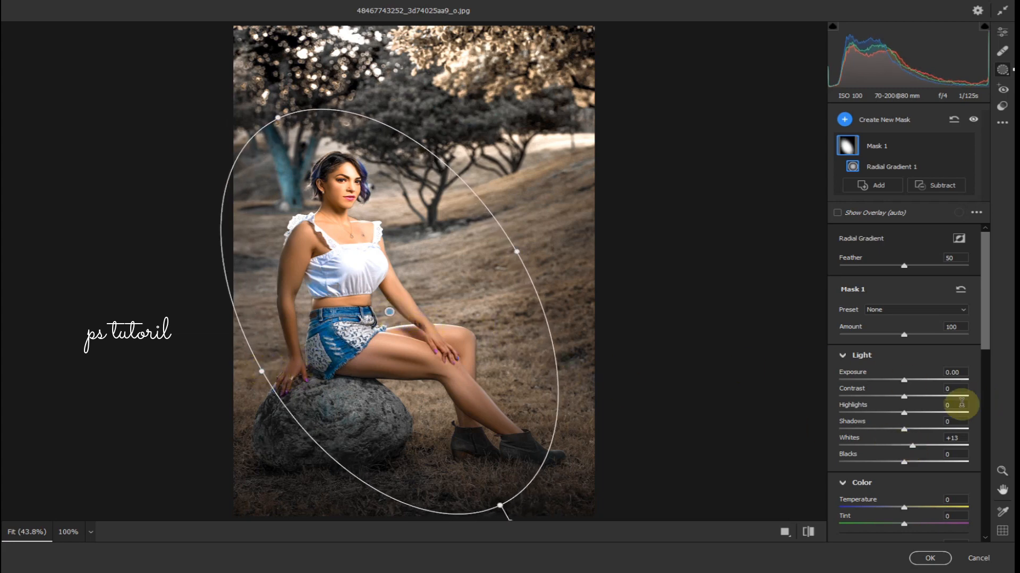
Set the subject mask's saturation to +3 and try a cooler temperature before returning it to 0
scroll(926, 412, down, 5)
scroll(926, 412, down, 5)
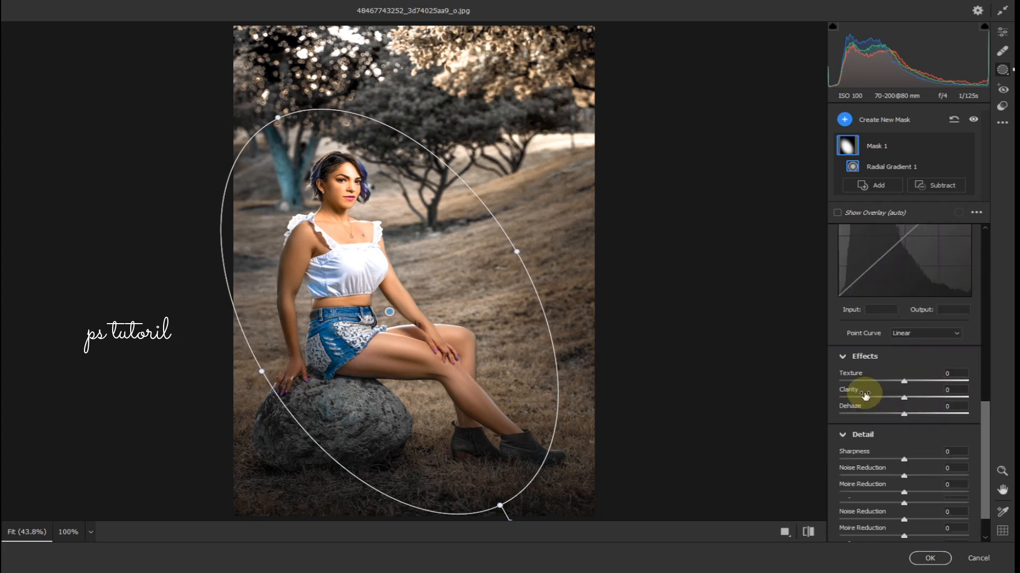
scroll(898, 416, up, 5)
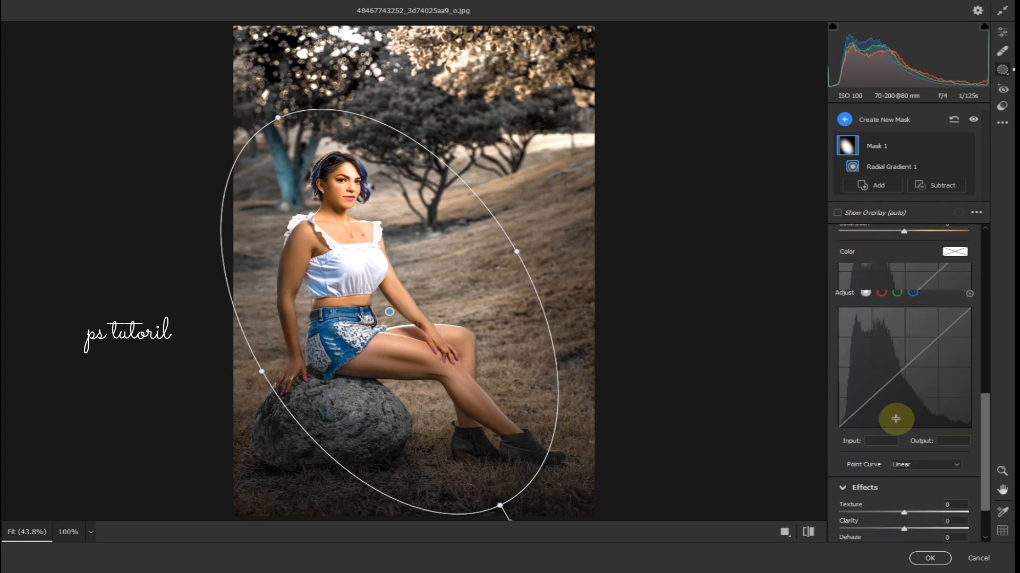
scroll(871, 374, up, 2)
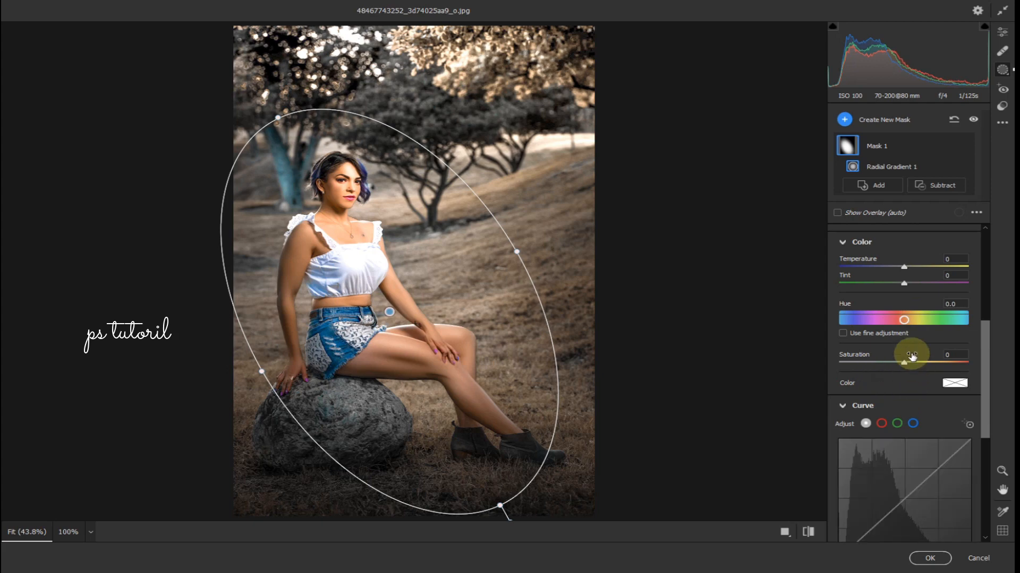
mouse_move(903, 364)
mouse_down()
mouse_move(894, 364)
mouse_move(938, 372)
mouse_move(901, 374)
mouse_up()
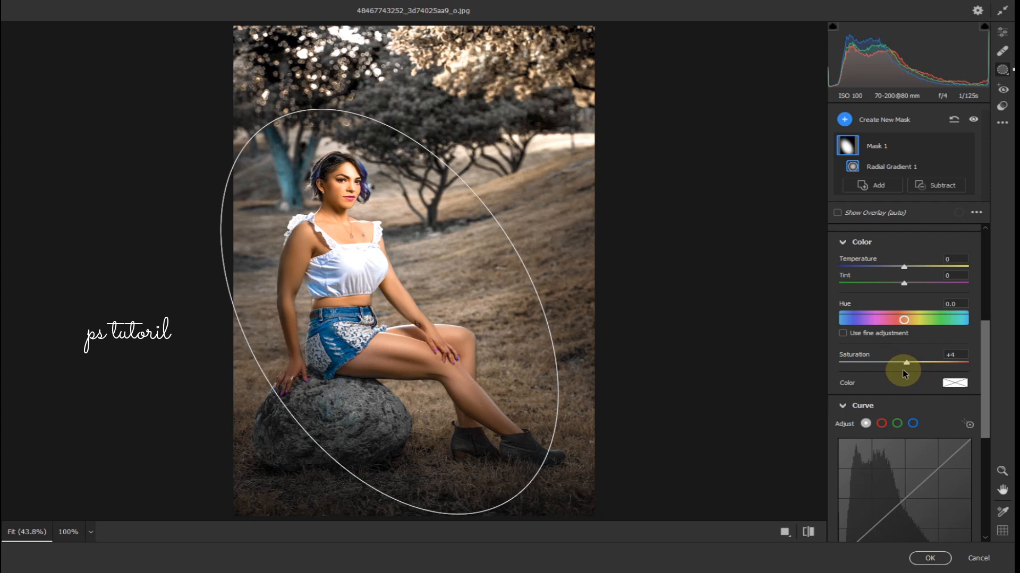
scroll(906, 345, up, 2)
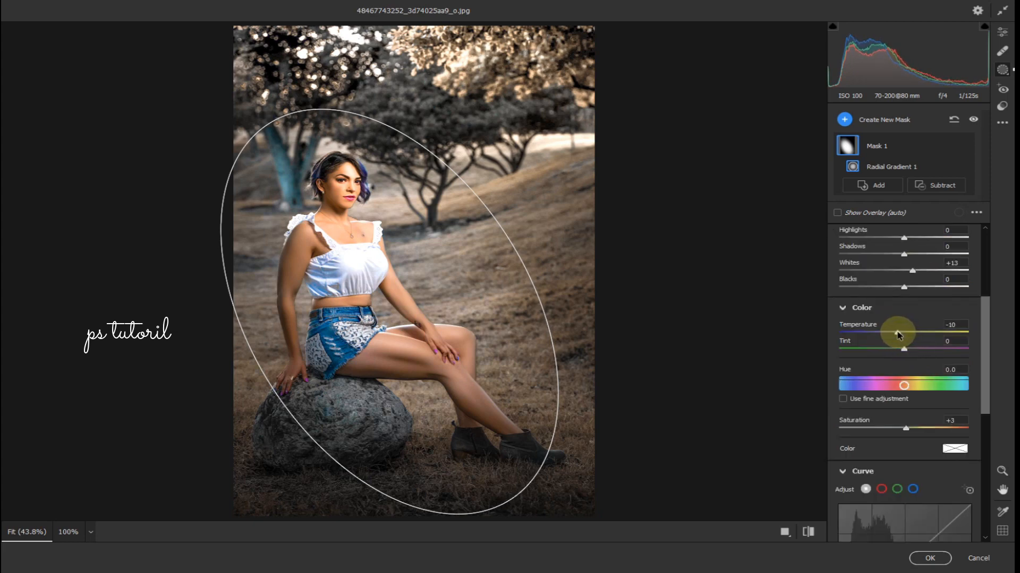
drag(897, 334, 903, 337)
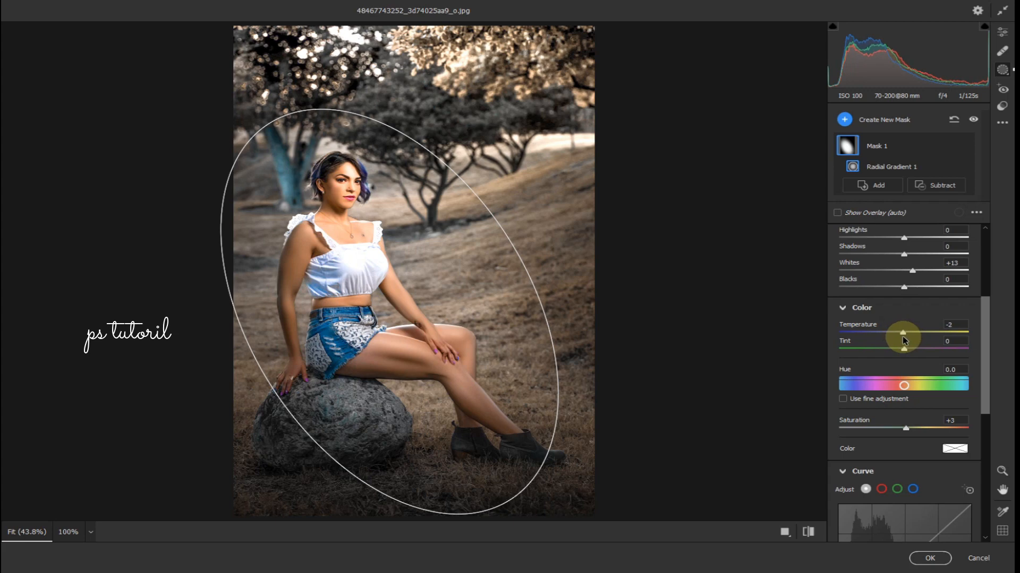
Set the subject mask's contrast to +1, whites to +12 and tint to +3, and apply the edits
scroll(910, 332, up, 2)
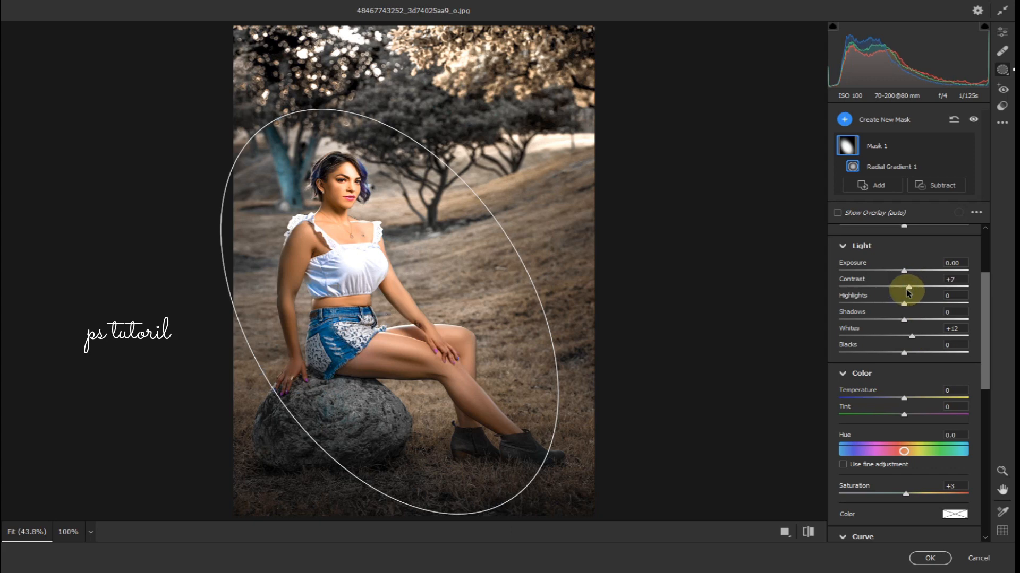
drag(912, 291, 906, 291)
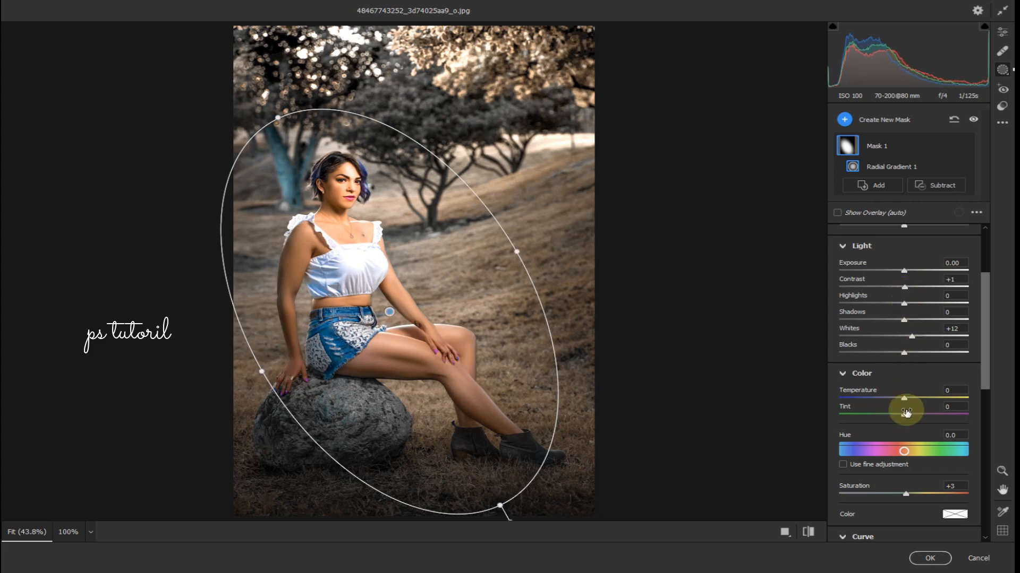
drag(908, 417, 896, 419)
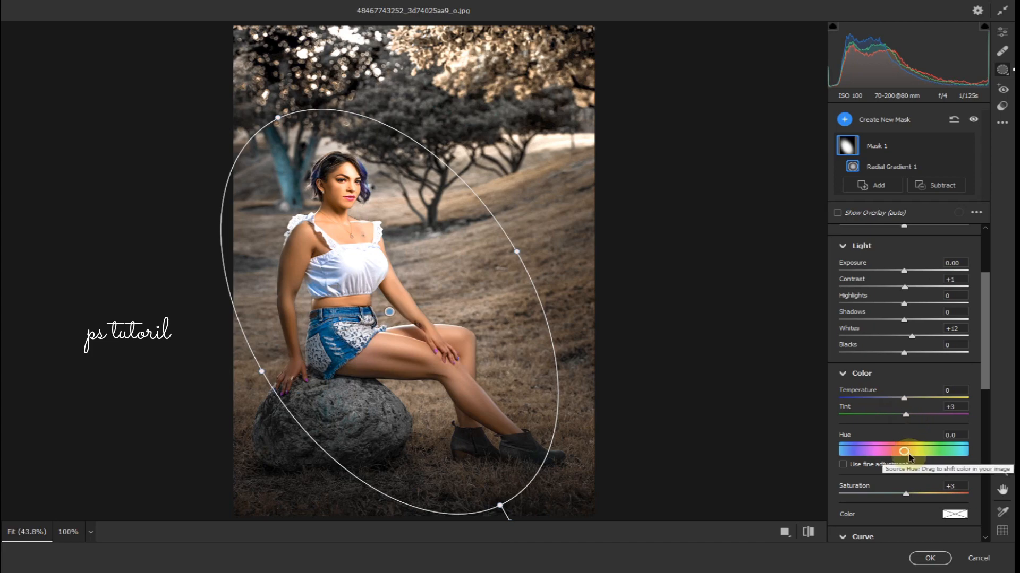
click(914, 497)
click(930, 563)
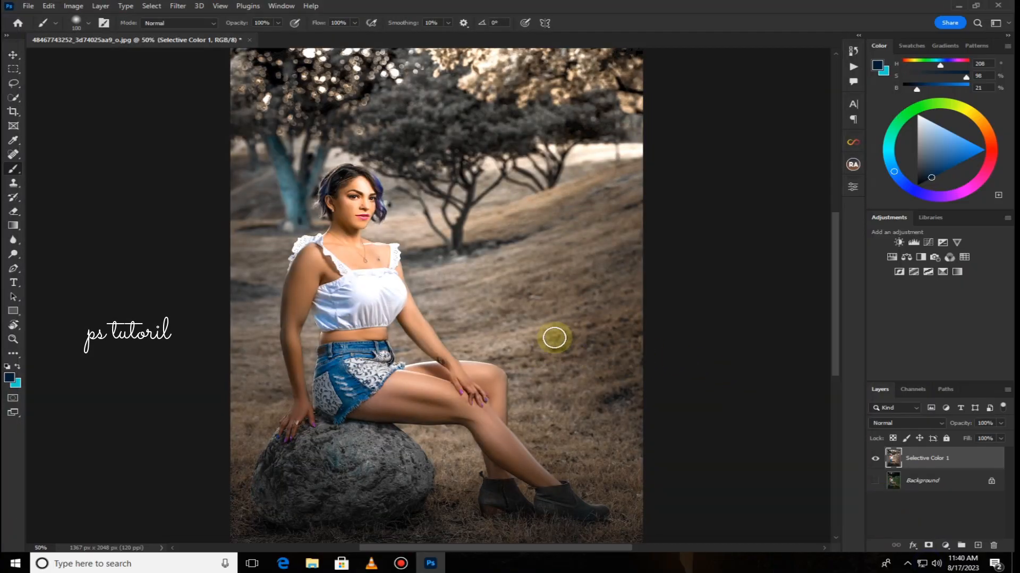
Compare the graded portrait with the original by toggling the Selective Color 1 layer's visibility
key(ctrl+minus)
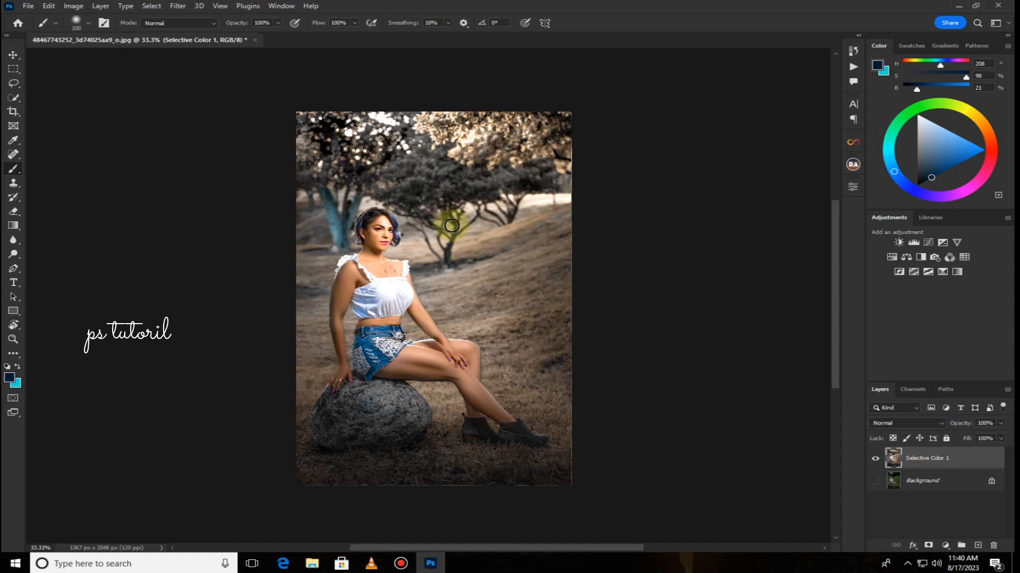
key(ctrl+plus)
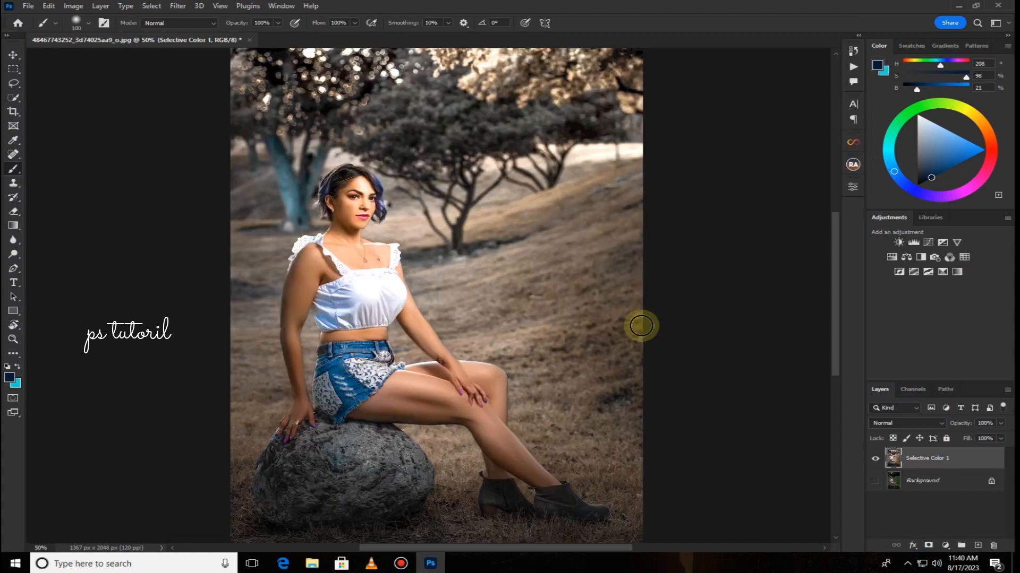
click(875, 460)
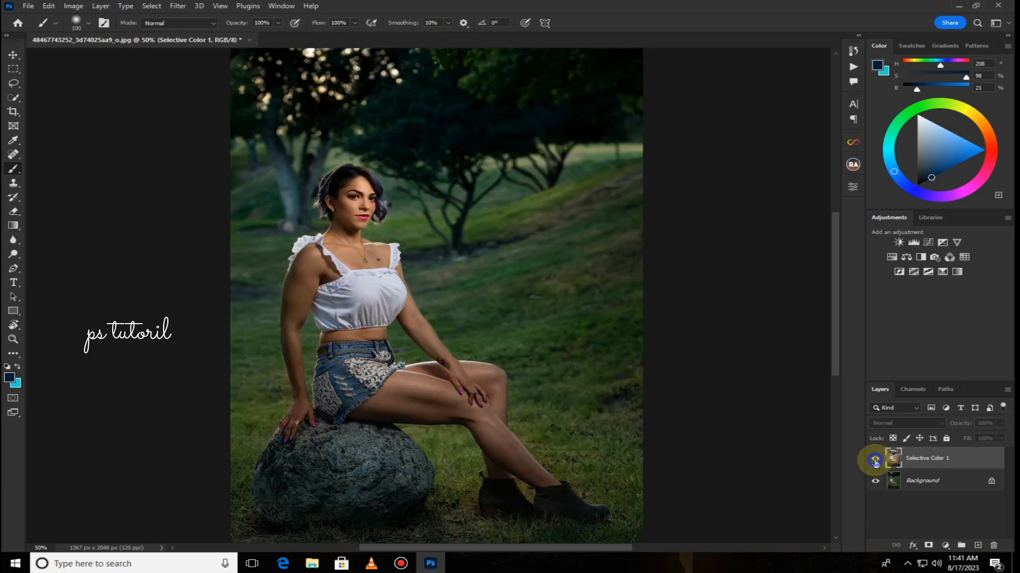
click(876, 460)
click(875, 460)
click(875, 460)
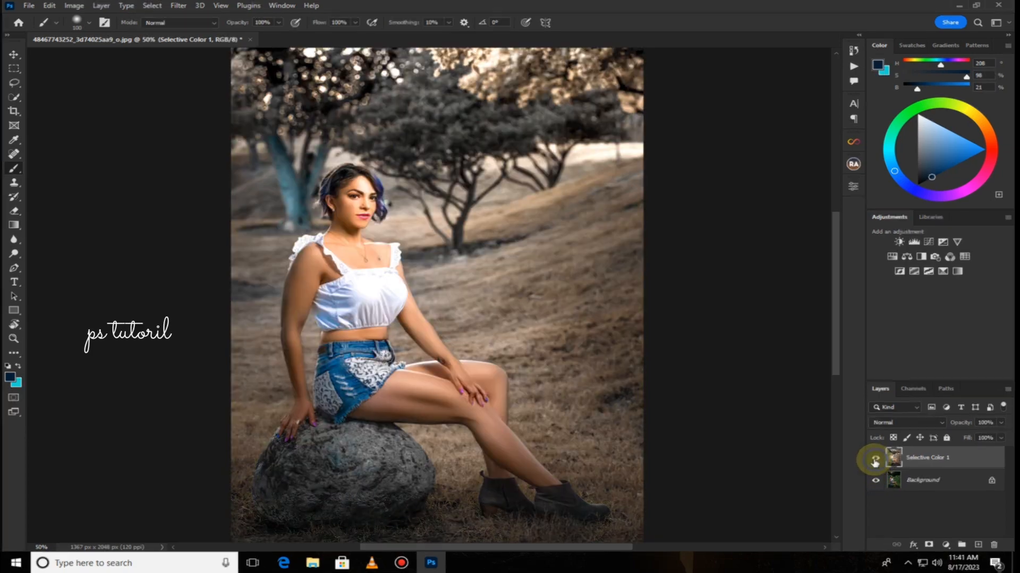